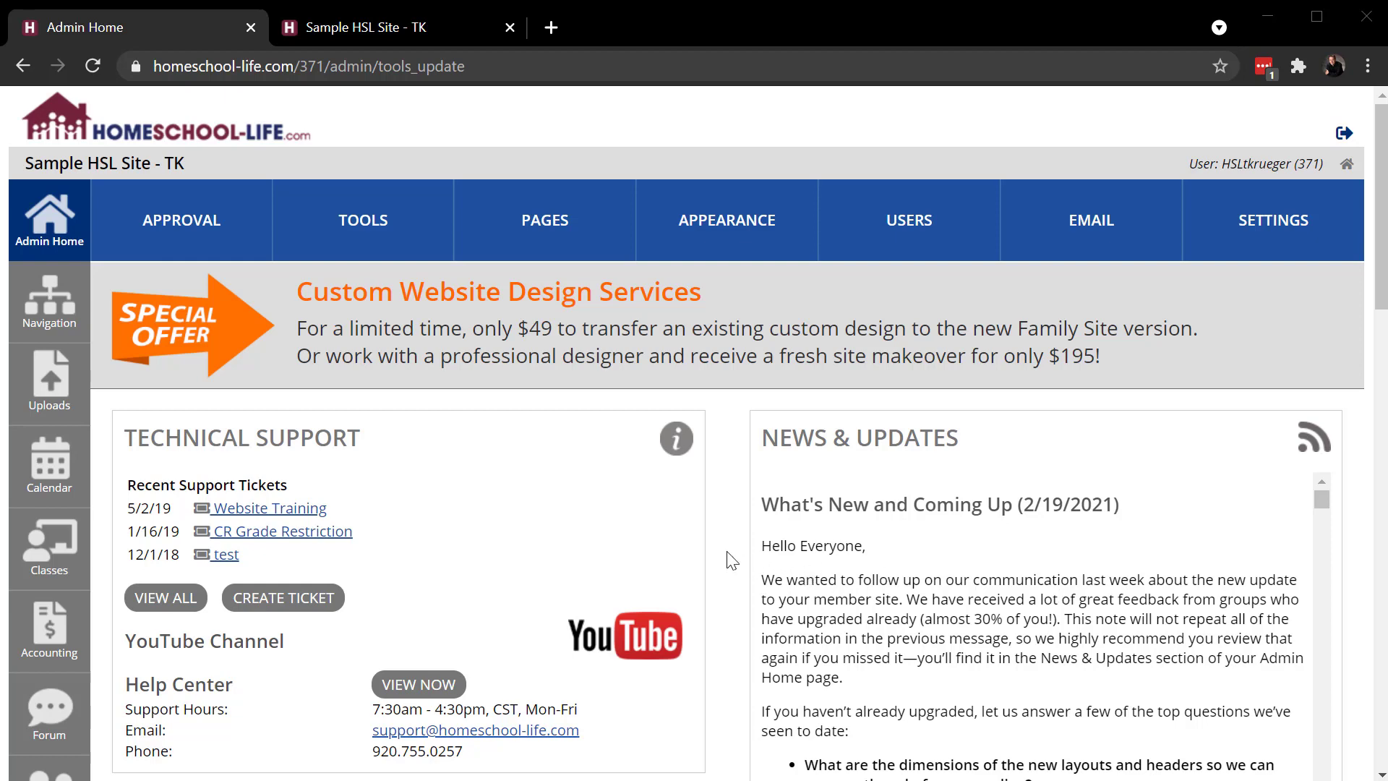
Open the Custom Pages list and check its Archived and Active tabs
scroll(730, 560, down, 4)
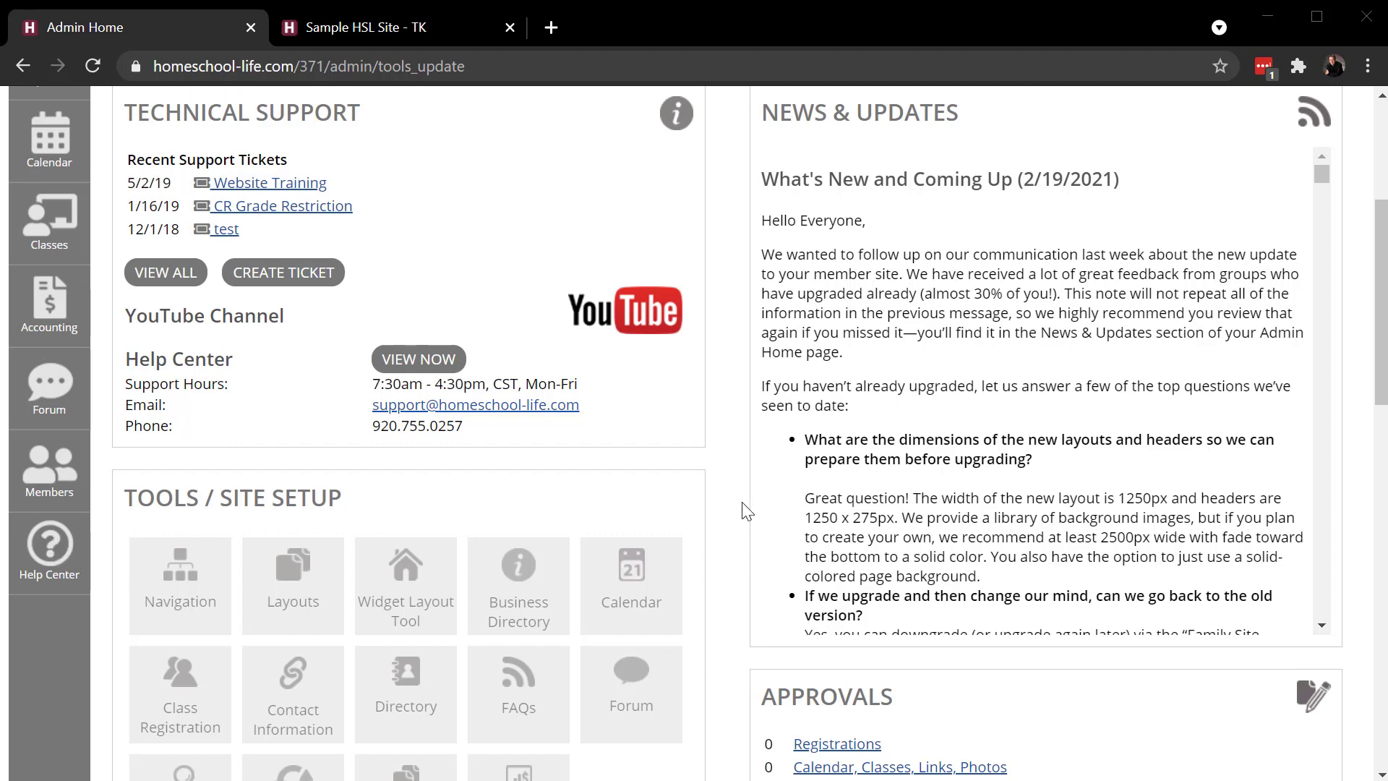
scroll(738, 506, up, 3)
scroll(743, 506, up, 2)
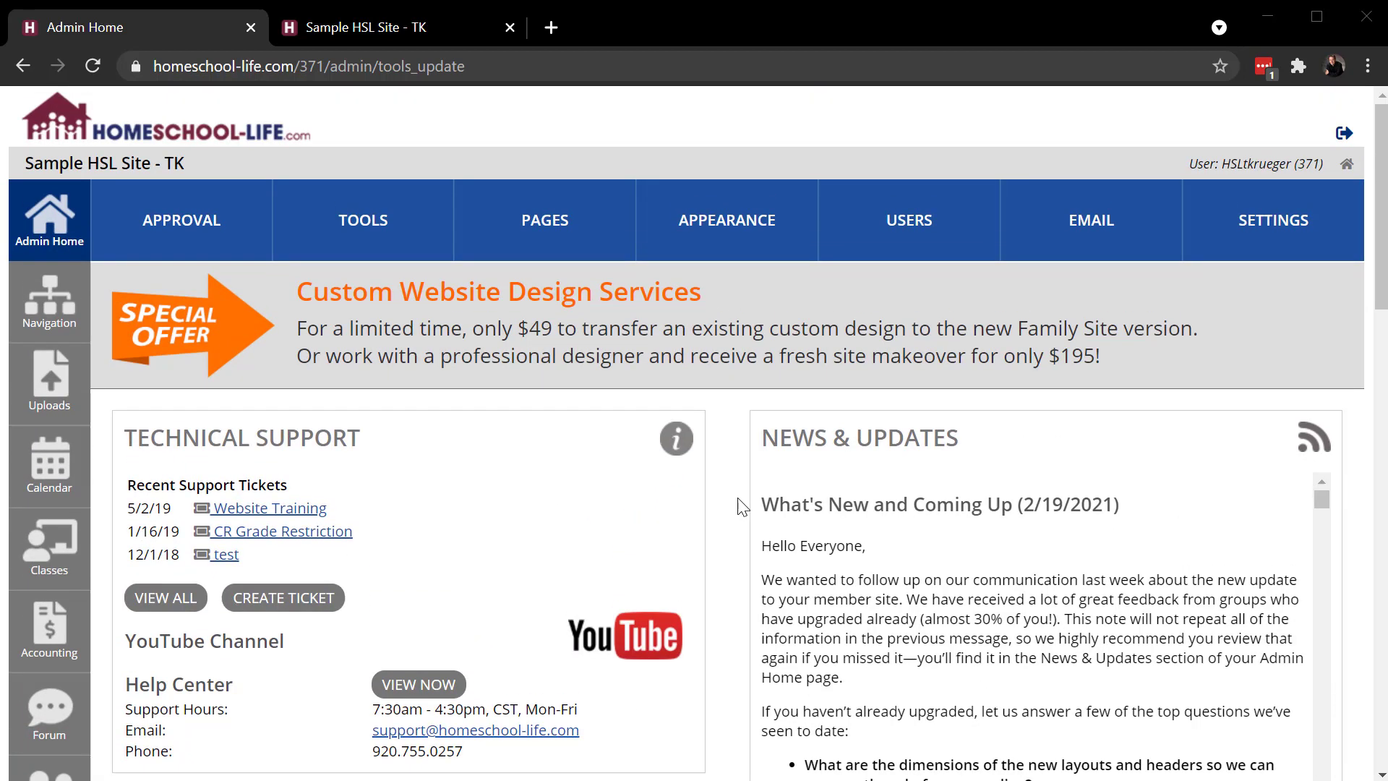
click(553, 224)
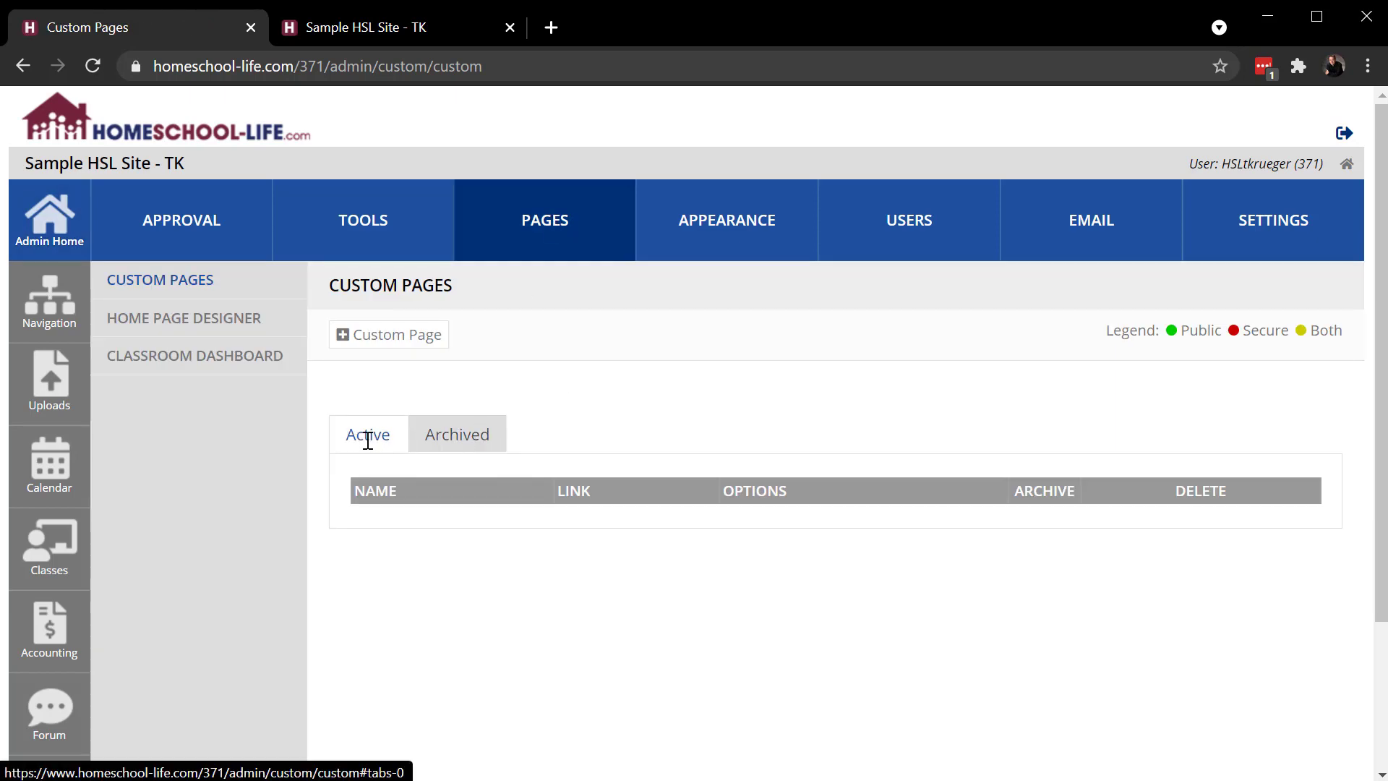
click(434, 434)
click(400, 436)
Start a new custom page, bringing up the blank Add Custom Page form
click(380, 340)
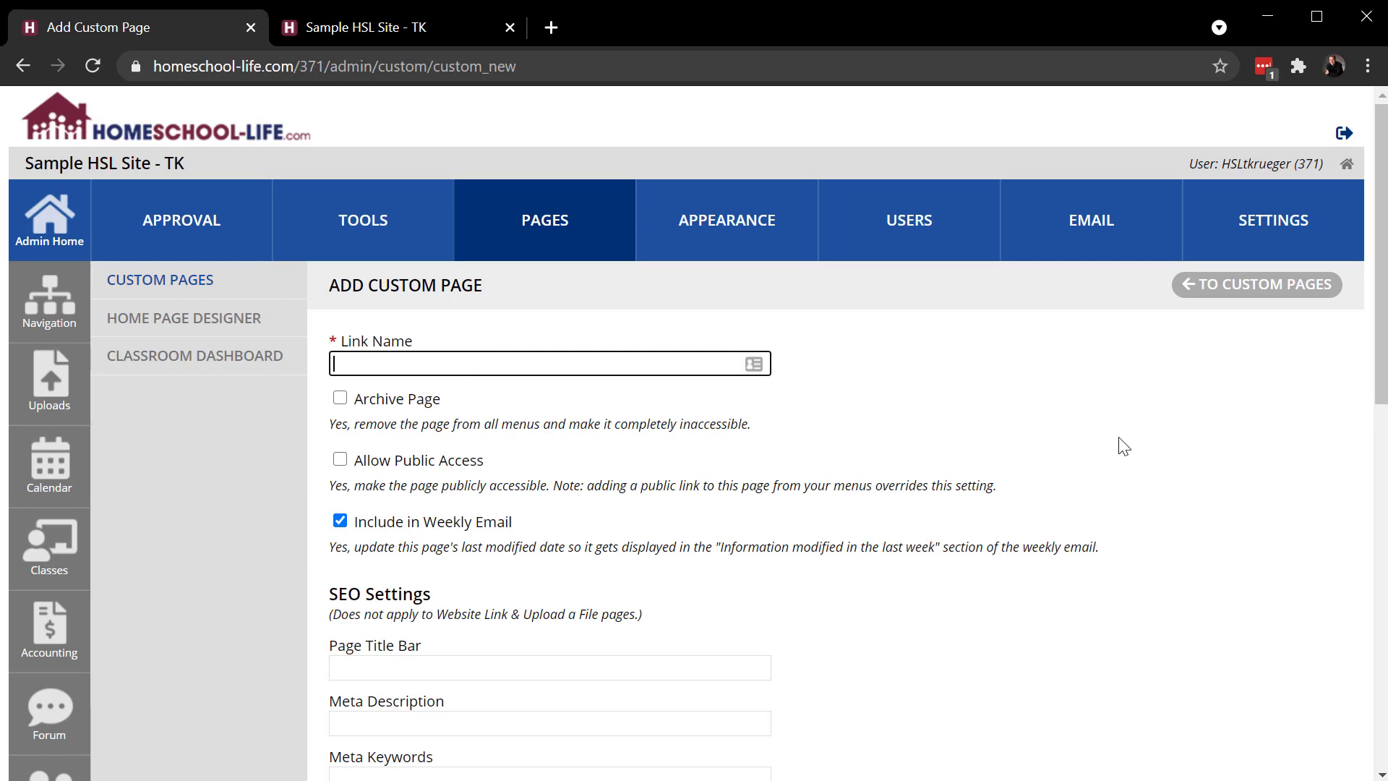
drag(1380, 390, 1338, 740)
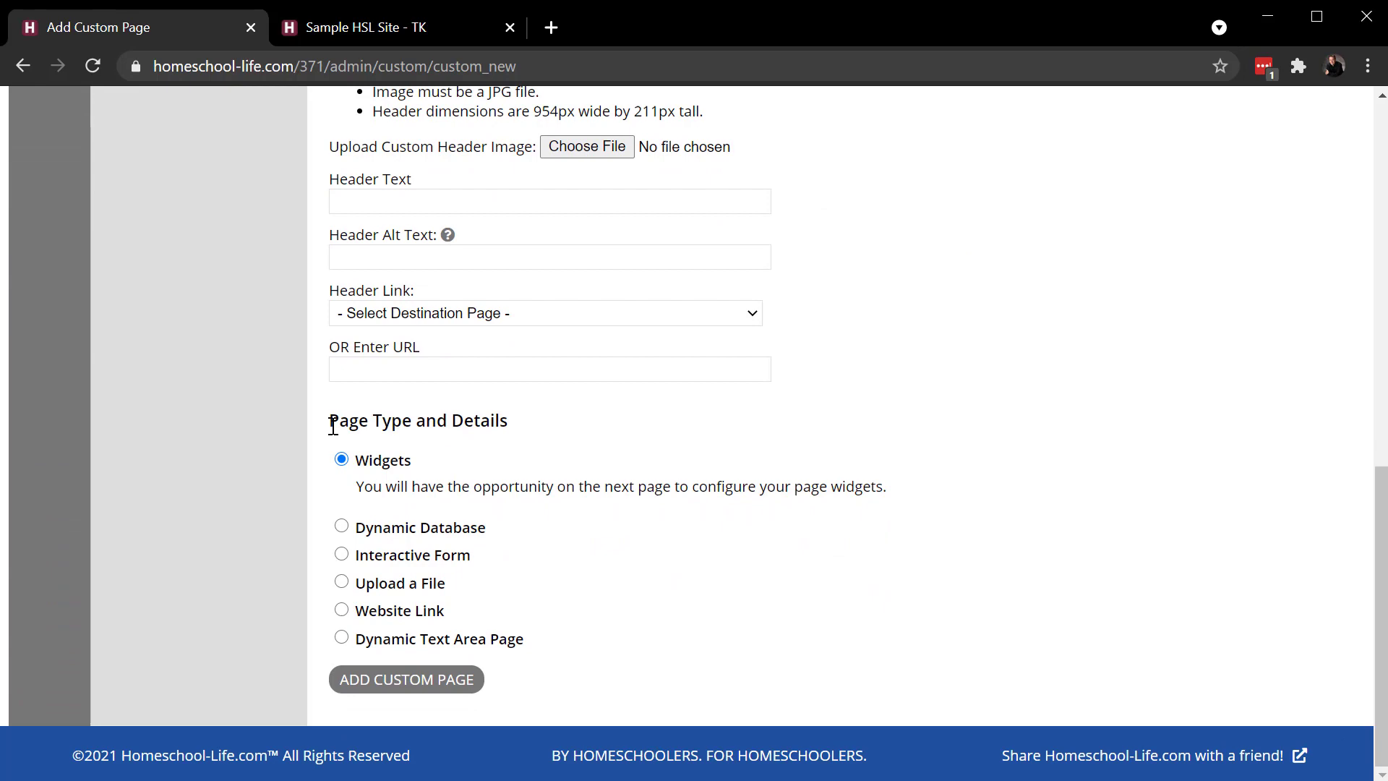
drag(1381, 553, 1375, 188)
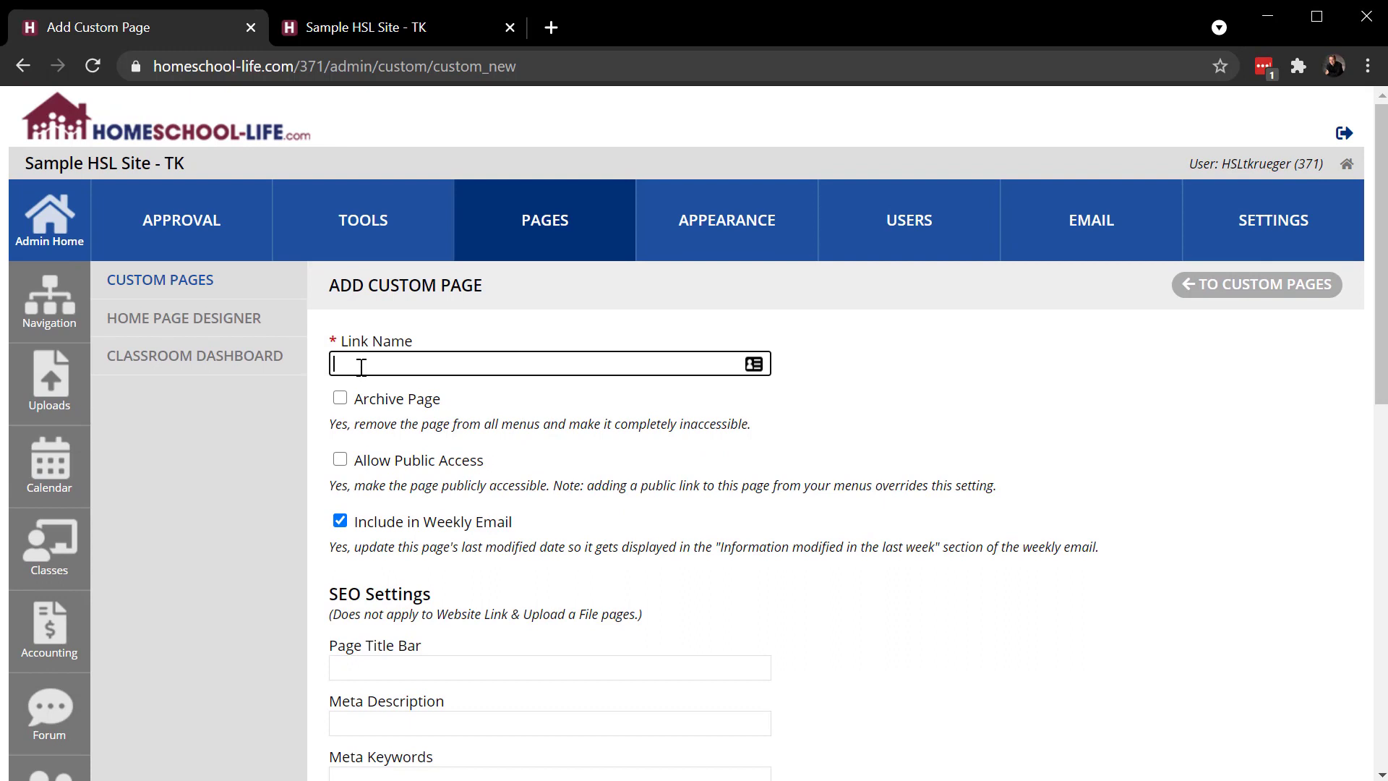
Enter 'Widget Sample' as the new page's Link Name
text(Widget Sample)
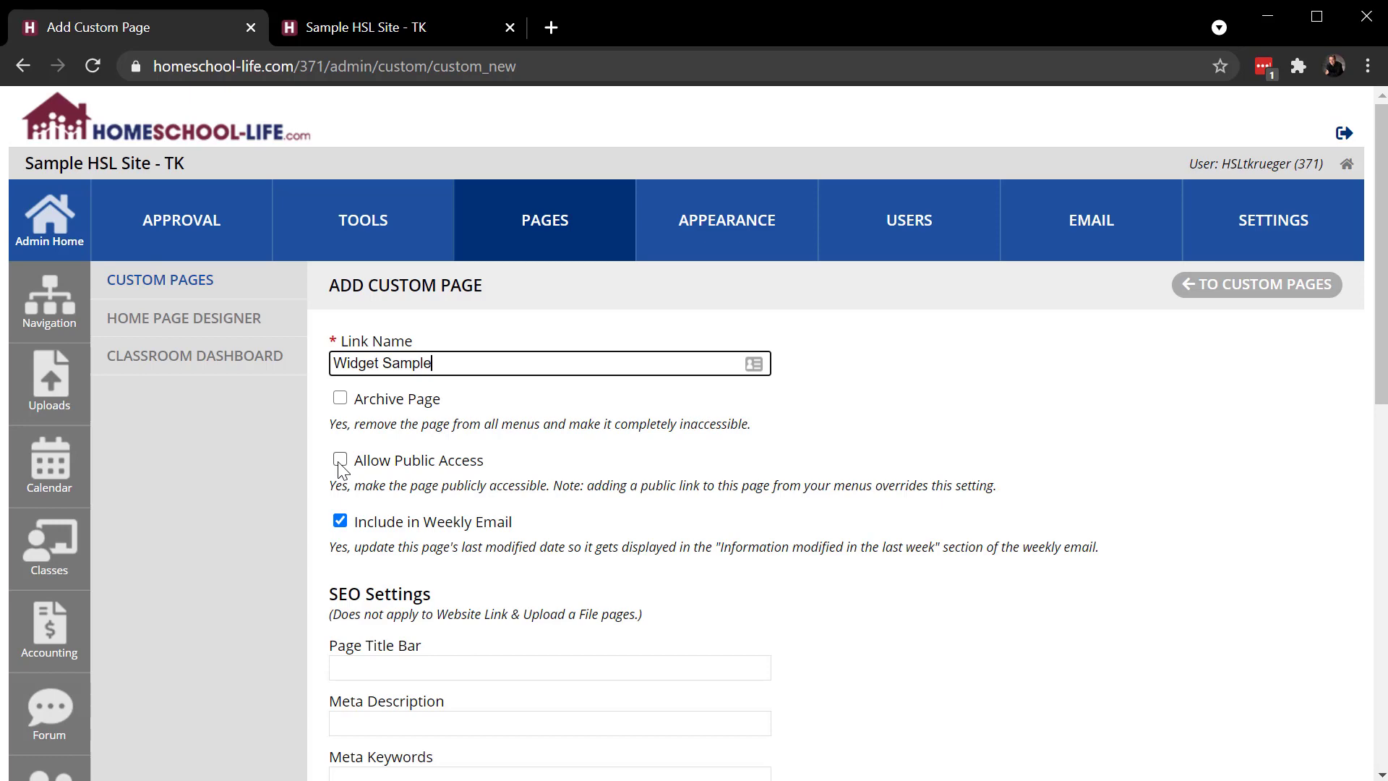
Review the form's lower fields and glance at the public member site before returning
scroll(1059, 571, down, 3)
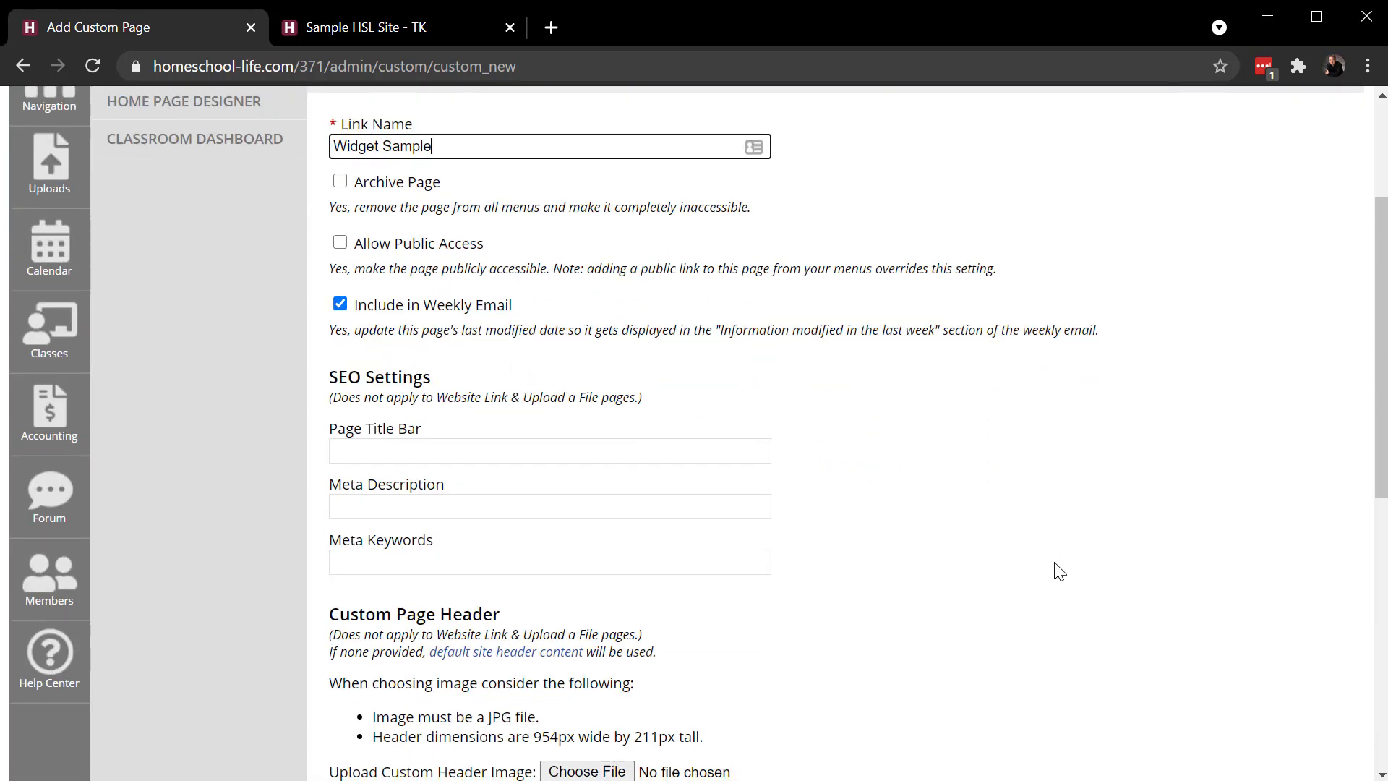
scroll(1060, 571, down, 2)
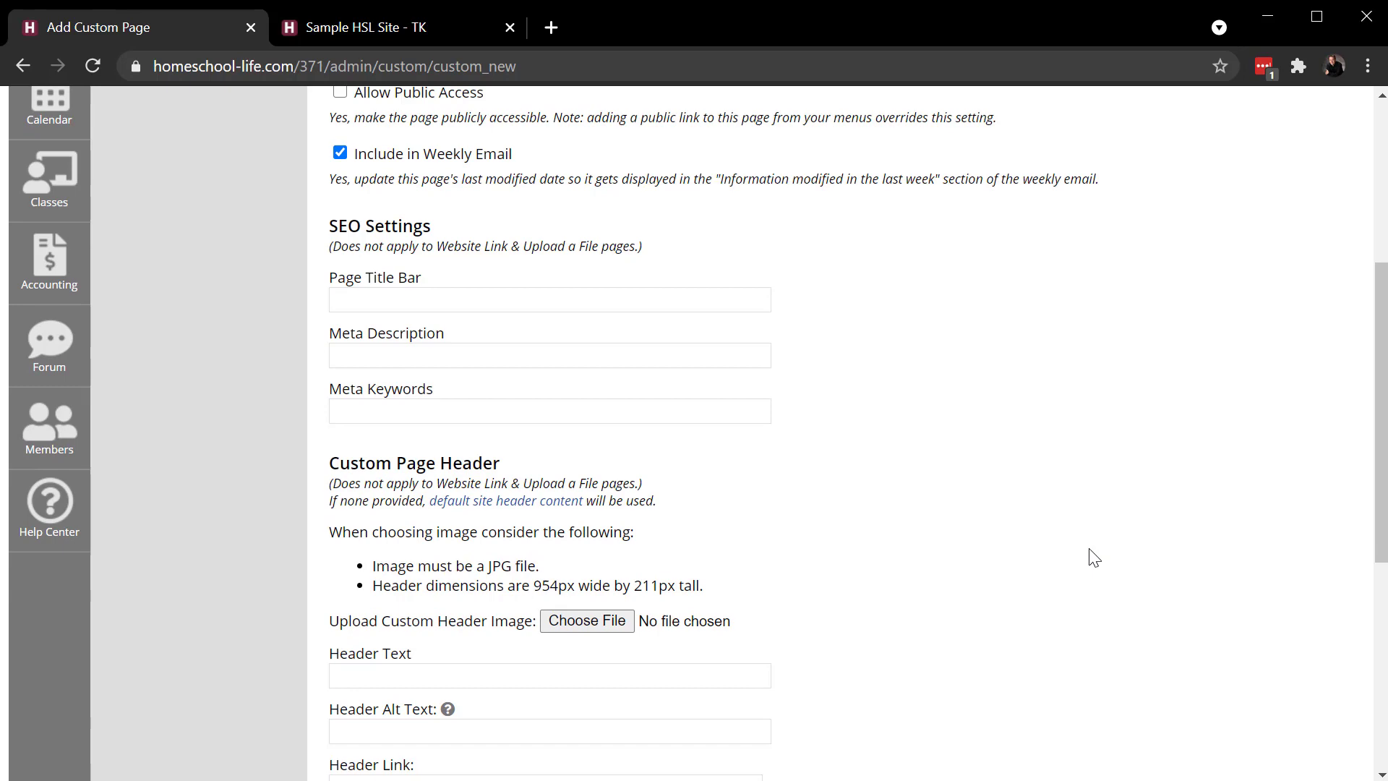
scroll(1093, 556, down, 2)
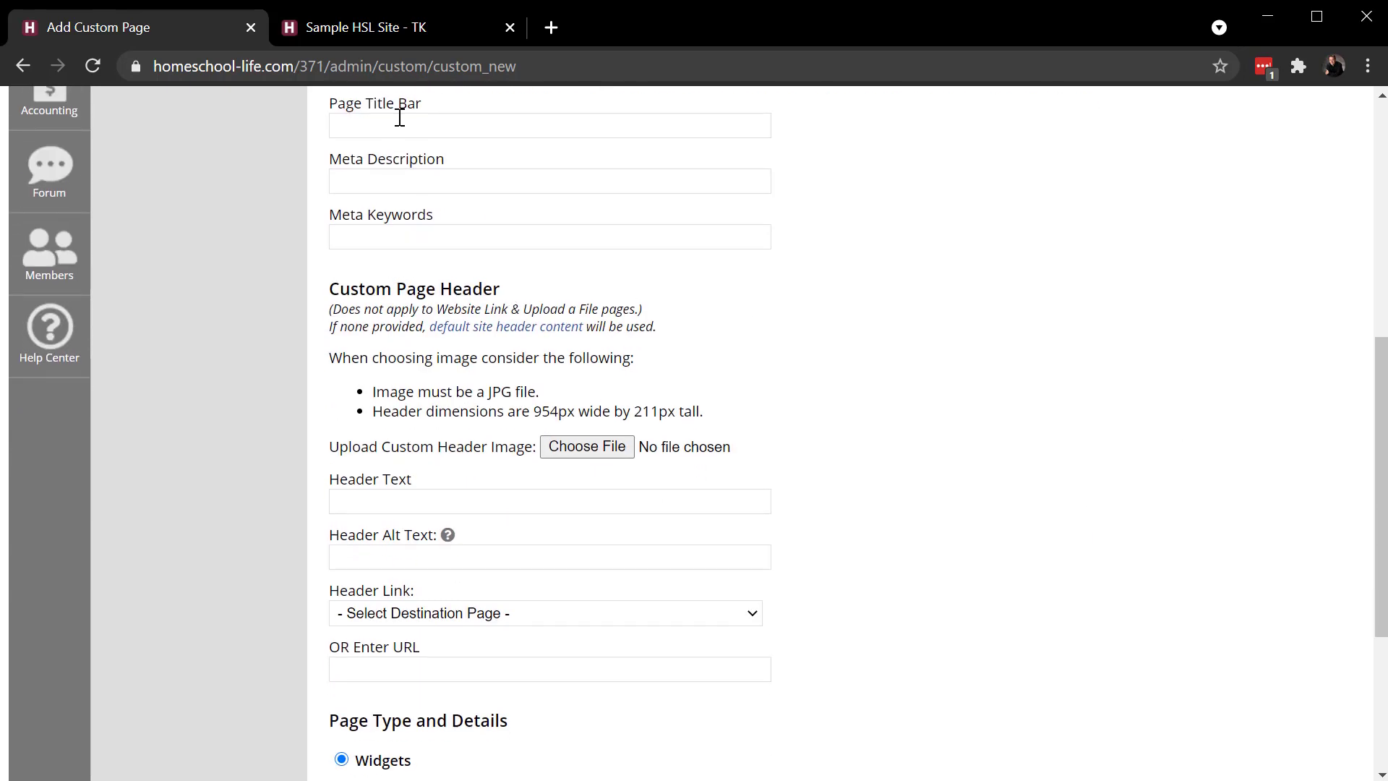
click(407, 29)
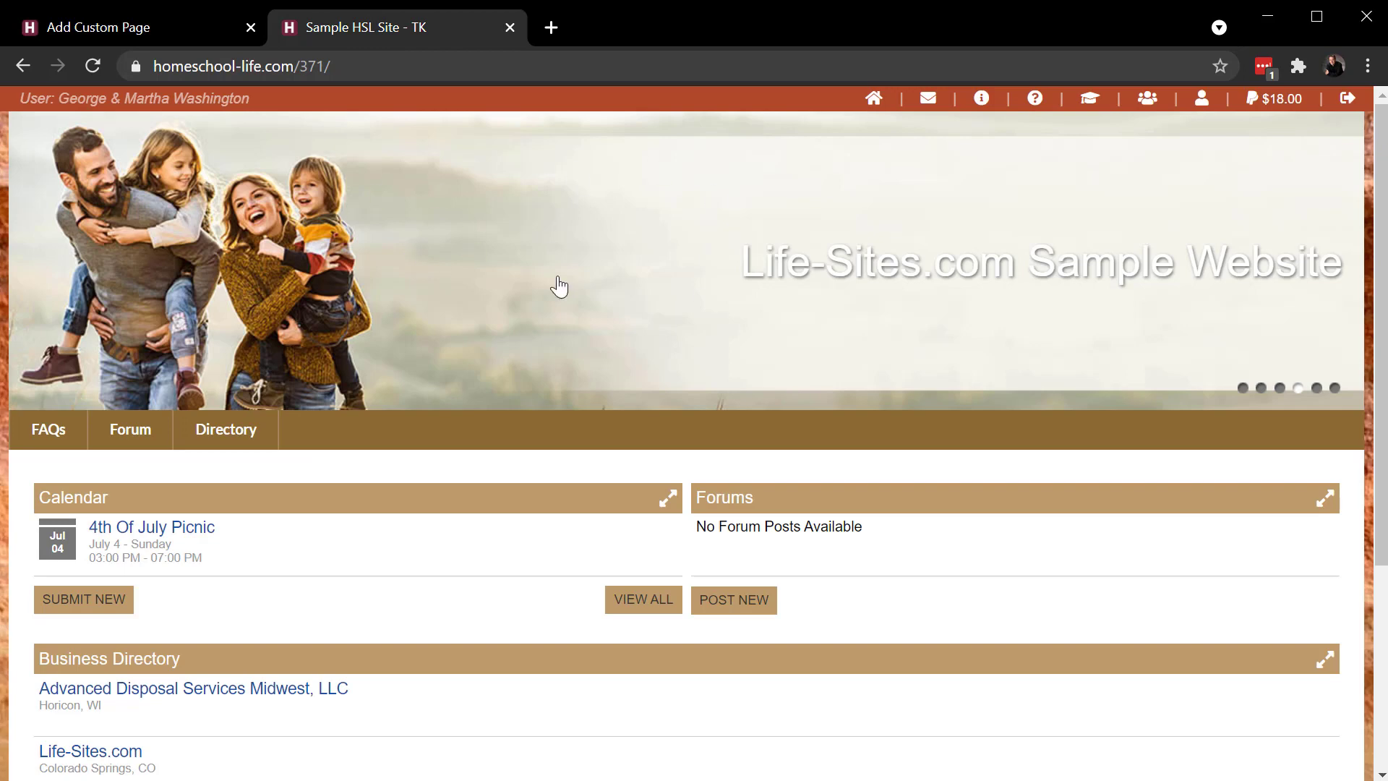
click(146, 31)
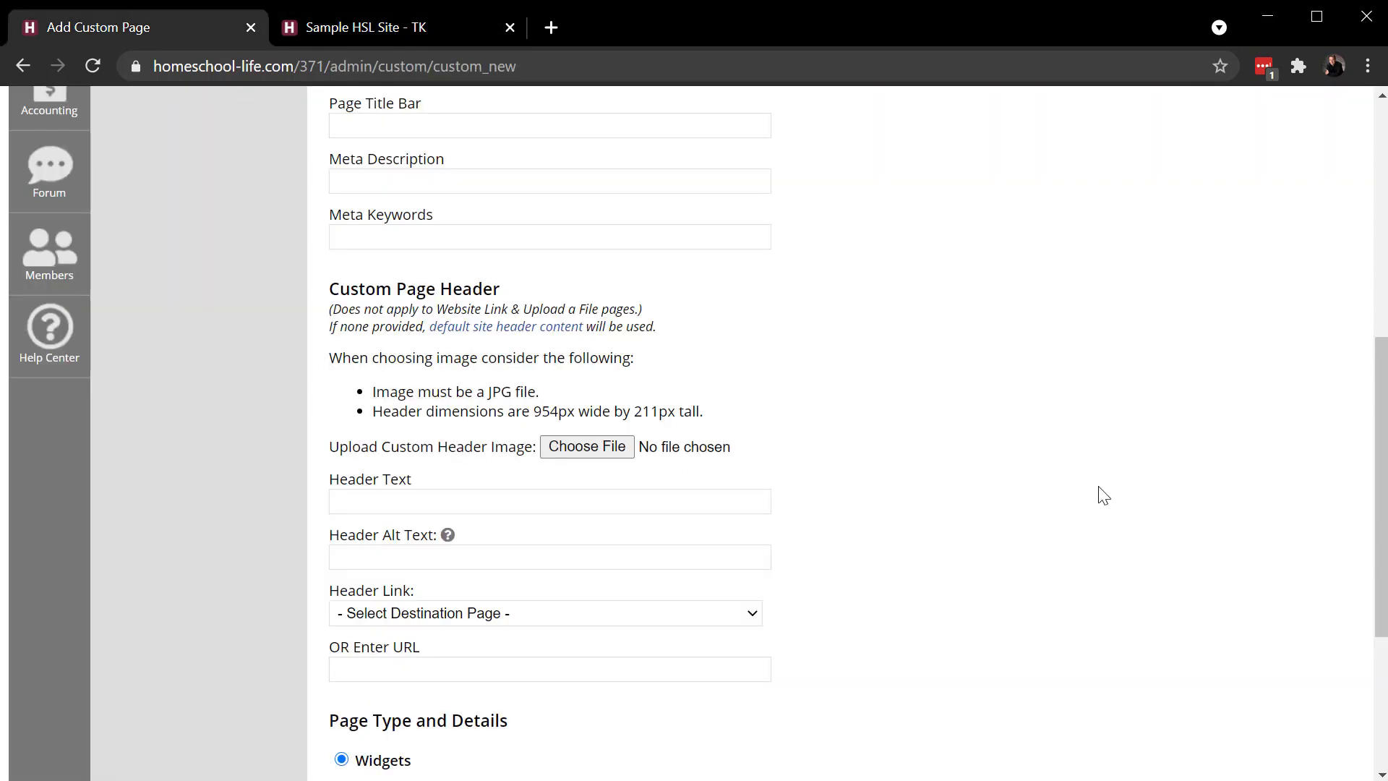
Keep the Widgets page type and add the Widget Sample custom page
scroll(1100, 494, down, 3)
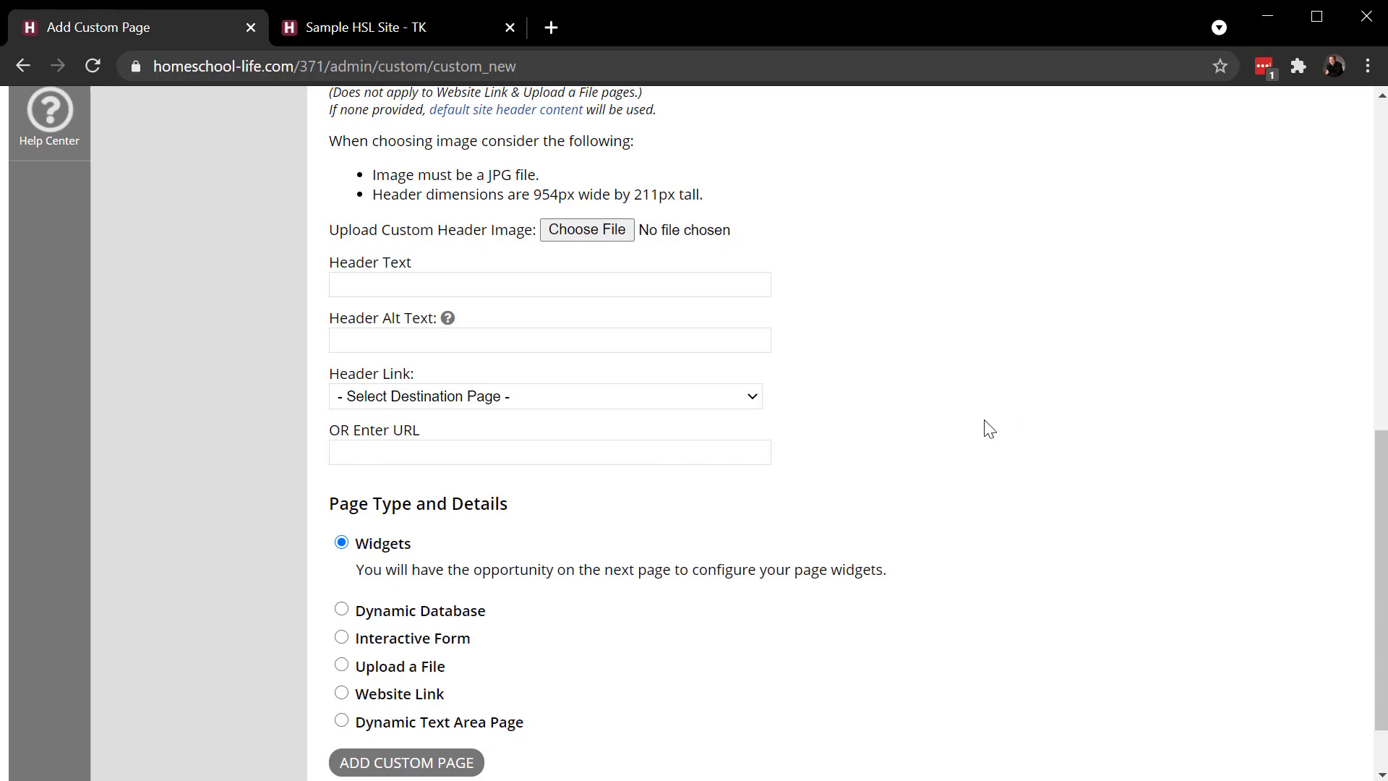
scroll(987, 427, up, 1)
scroll(989, 430, down, 3)
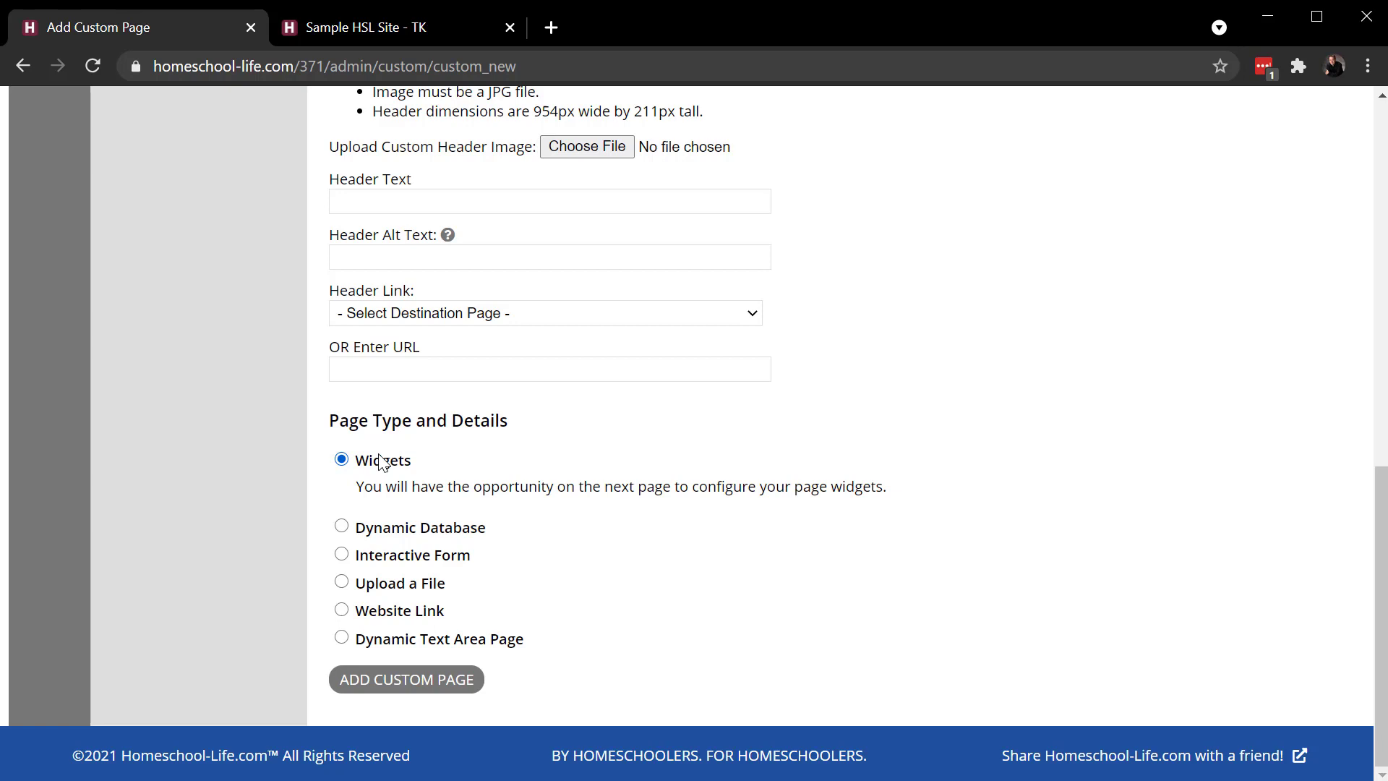
click(409, 679)
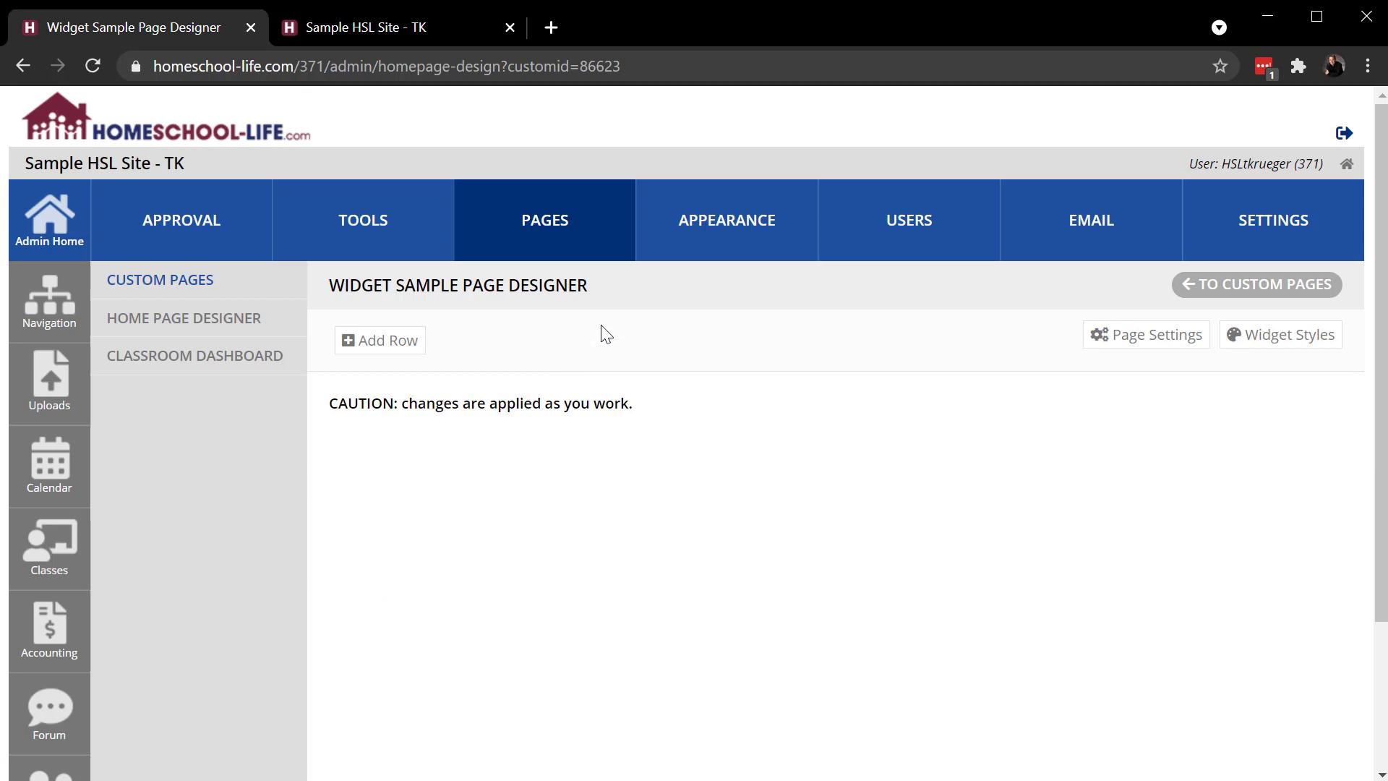
Add a centred content row with a Calendar widget and a Contact Us widget
click(382, 348)
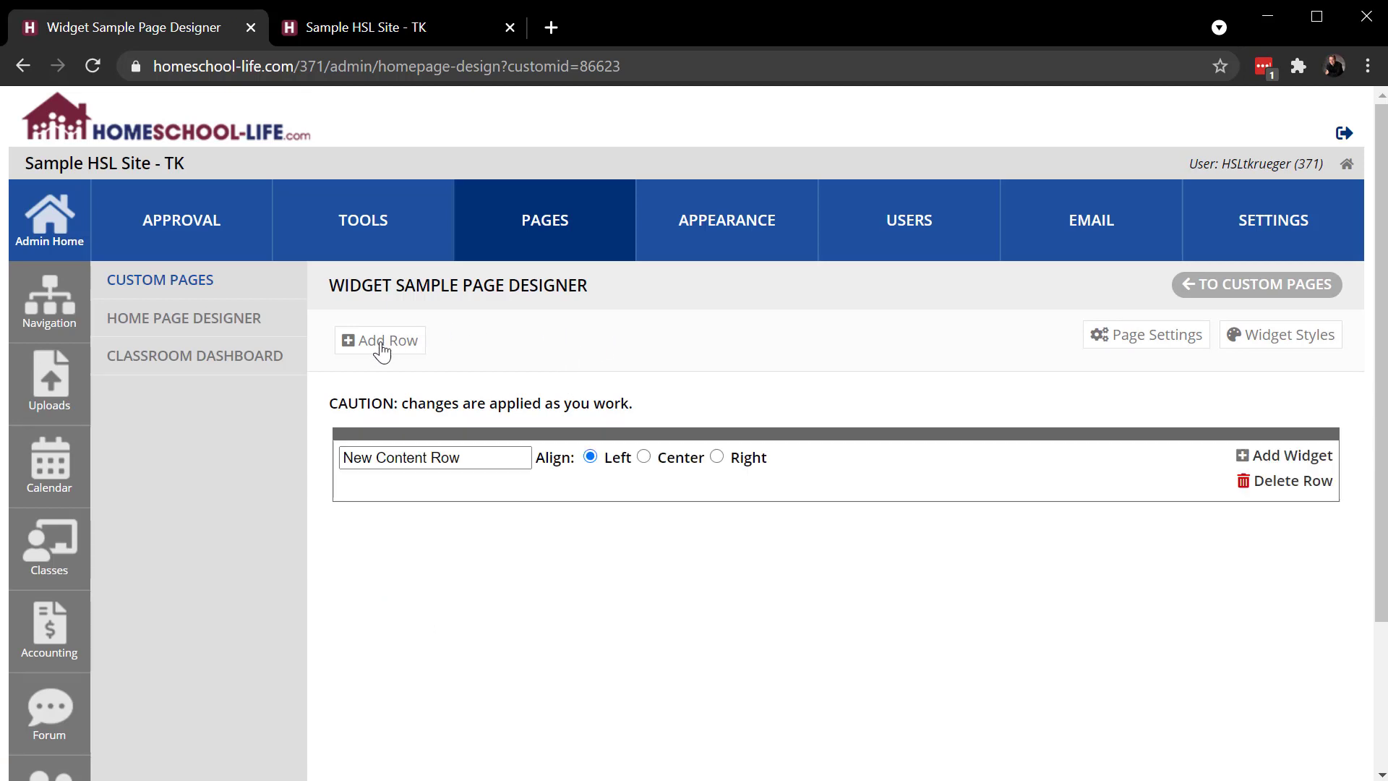
click(643, 456)
click(1298, 455)
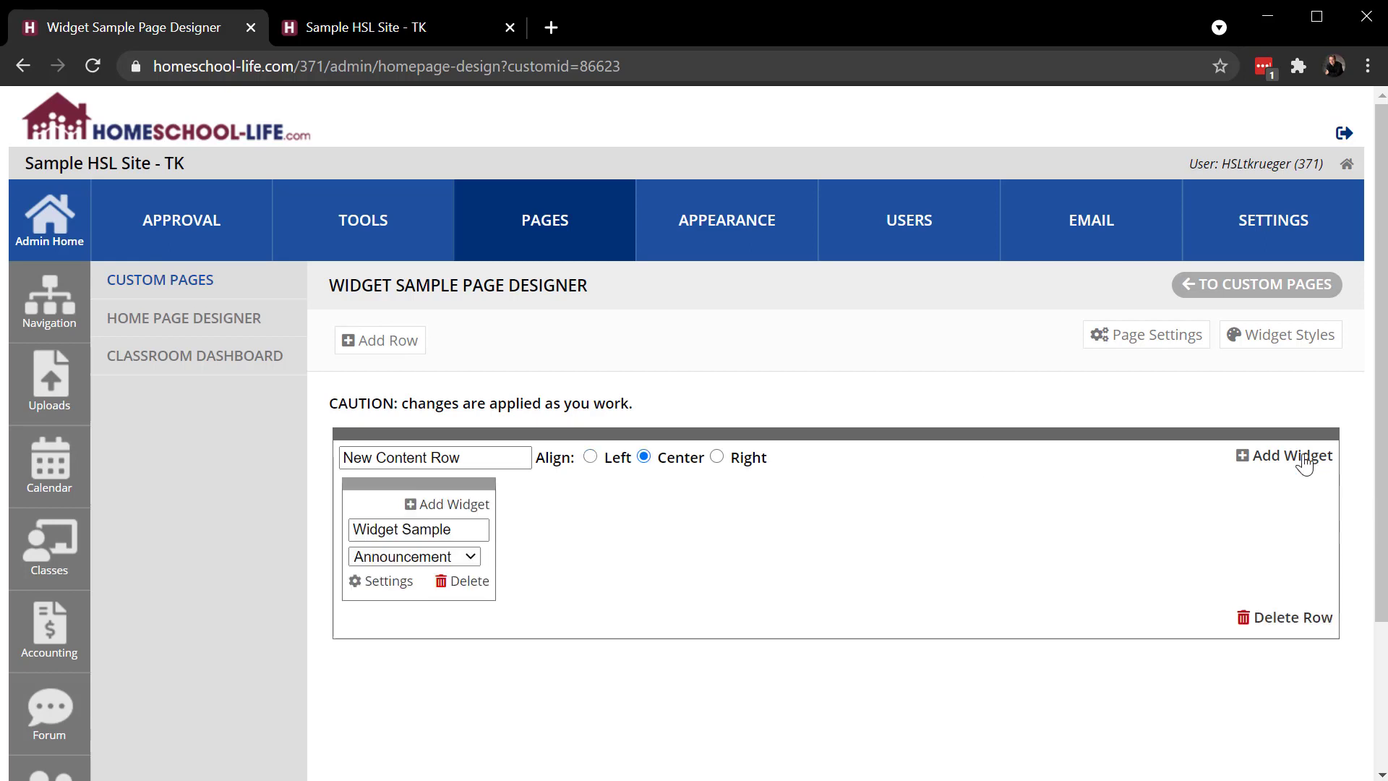
click(1301, 458)
click(414, 564)
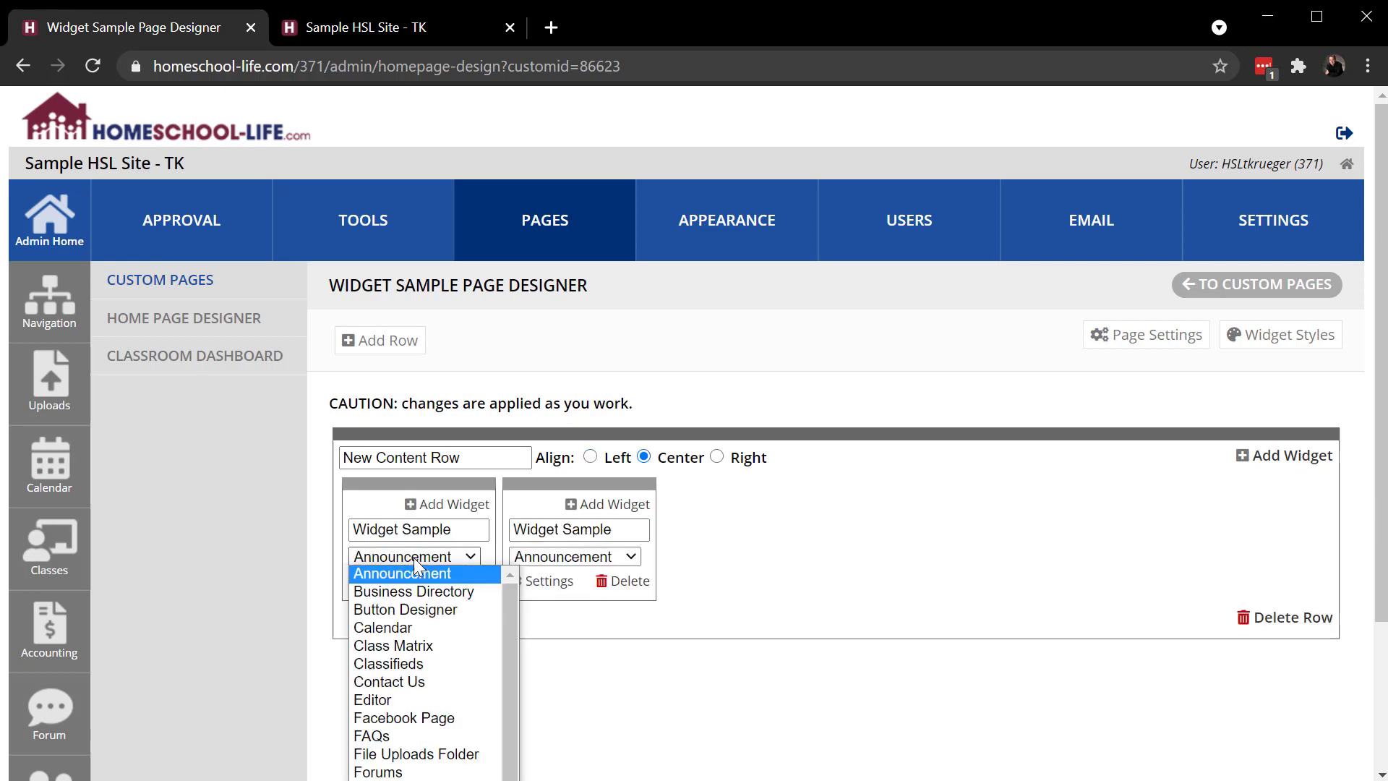
click(418, 621)
click(575, 557)
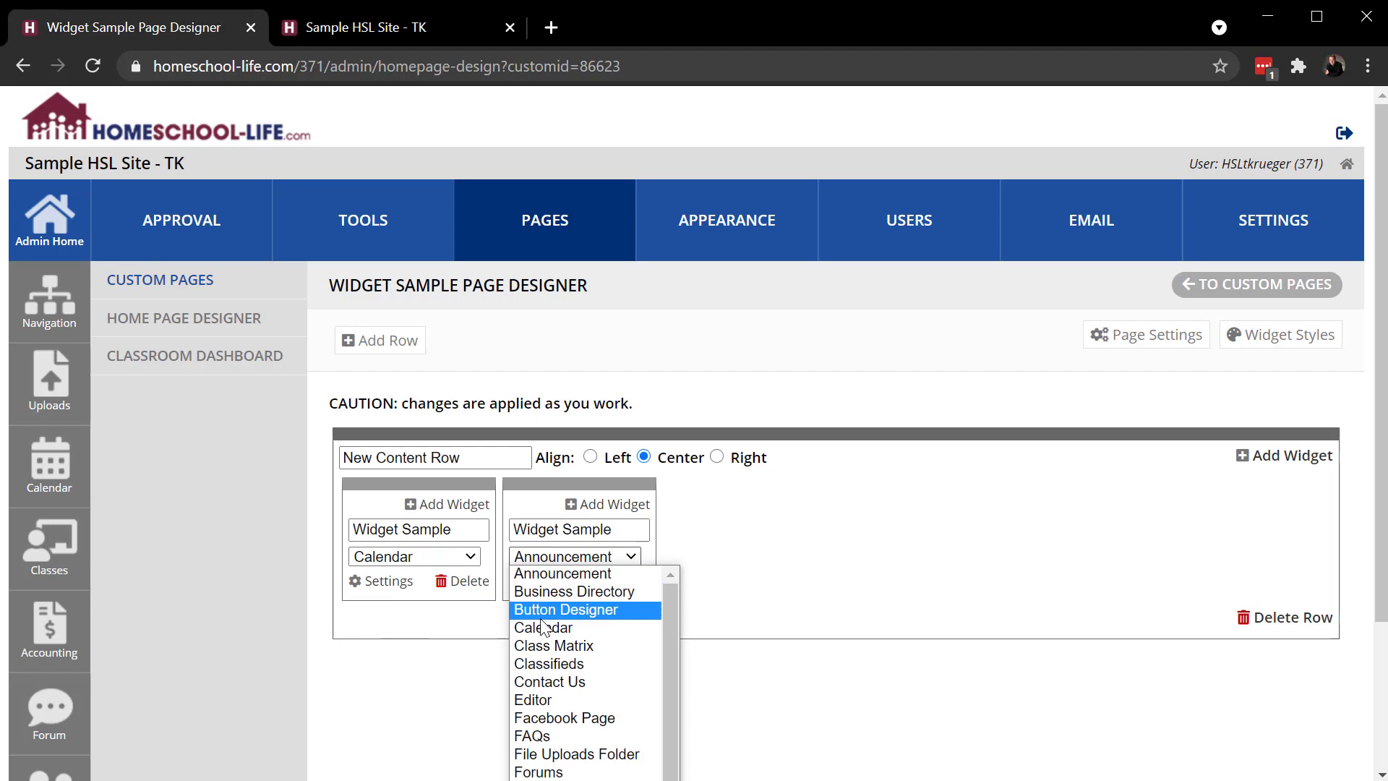
click(564, 678)
Retitle the two widgets 'Calendar' and 'Contact Us'
drag(457, 528, 298, 532)
text(Conta)
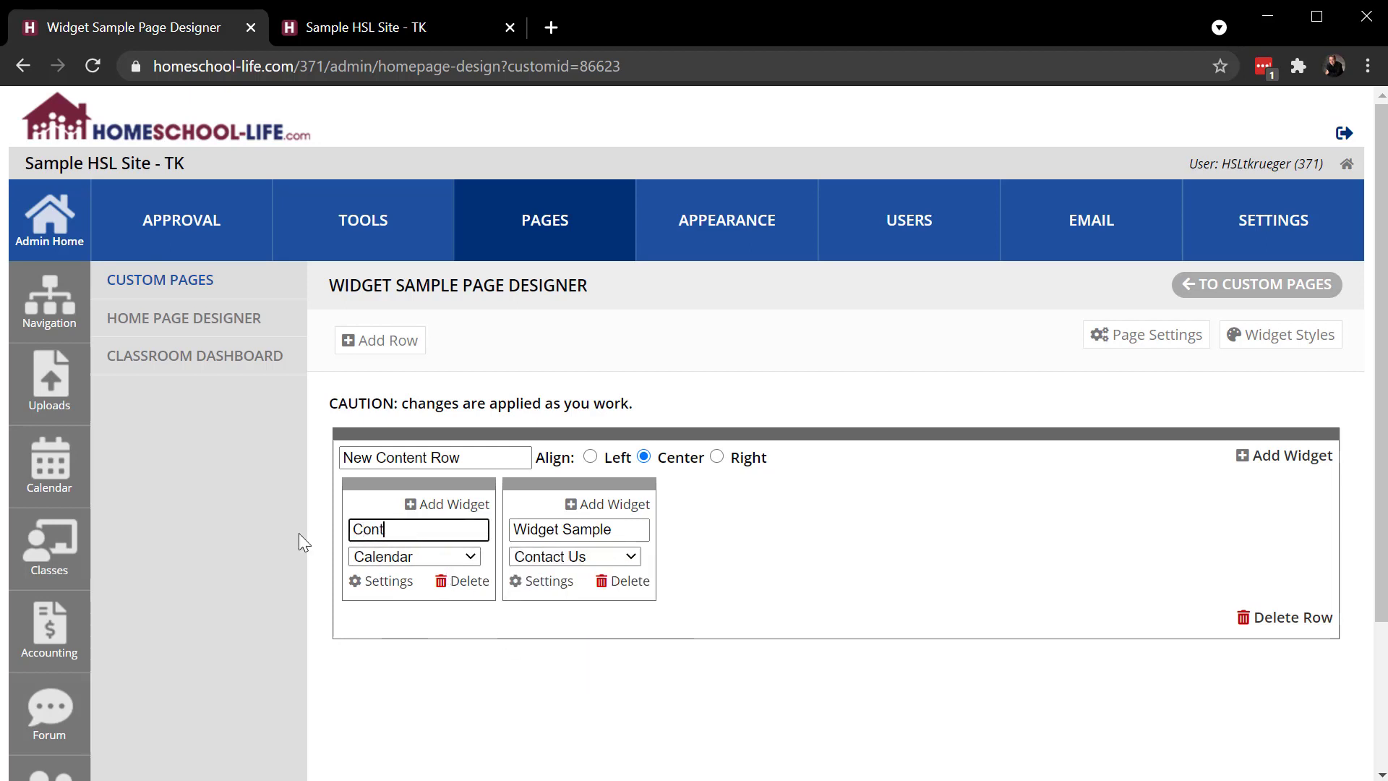
key(BackSpace)
key(BackSpace)
key(BackSpace)
key(BackSpace)
text(alendar)
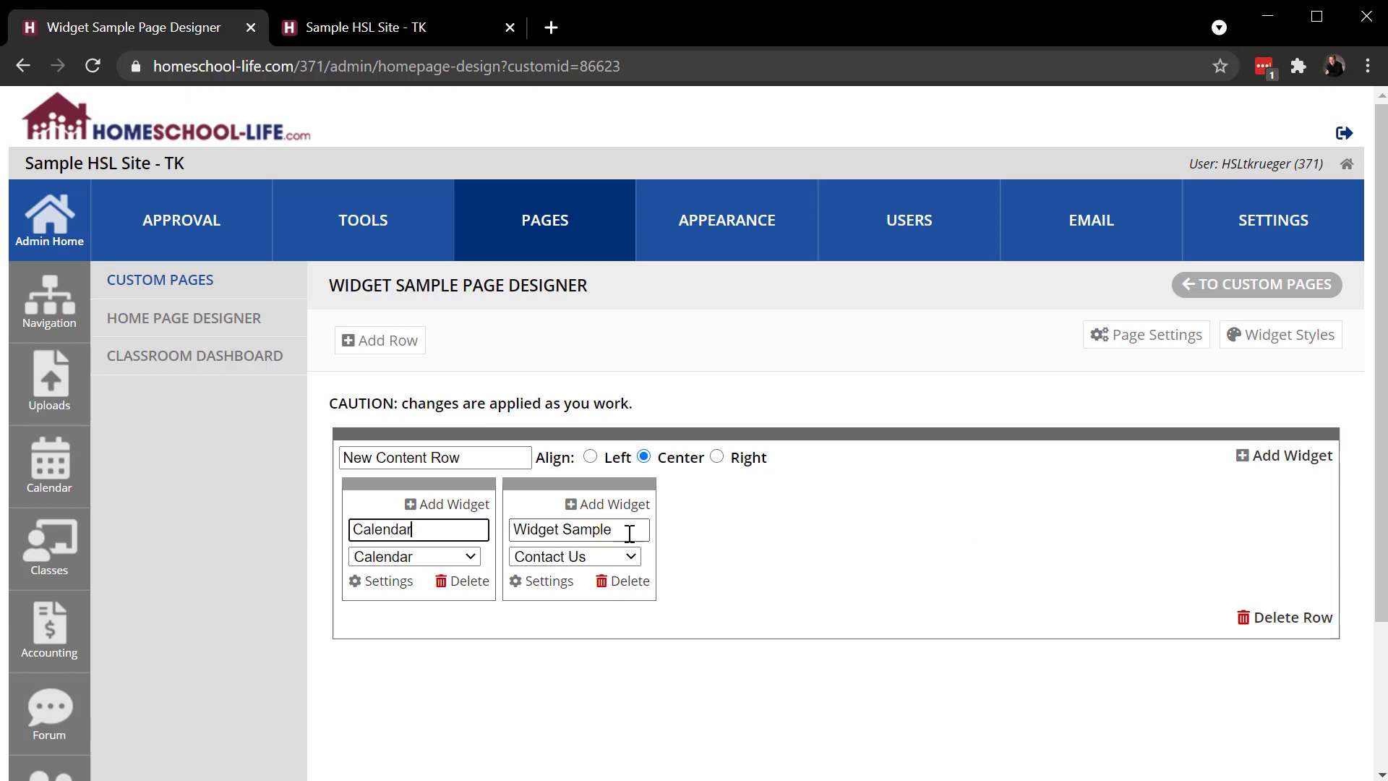
drag(629, 529, 458, 531)
text(Cont)
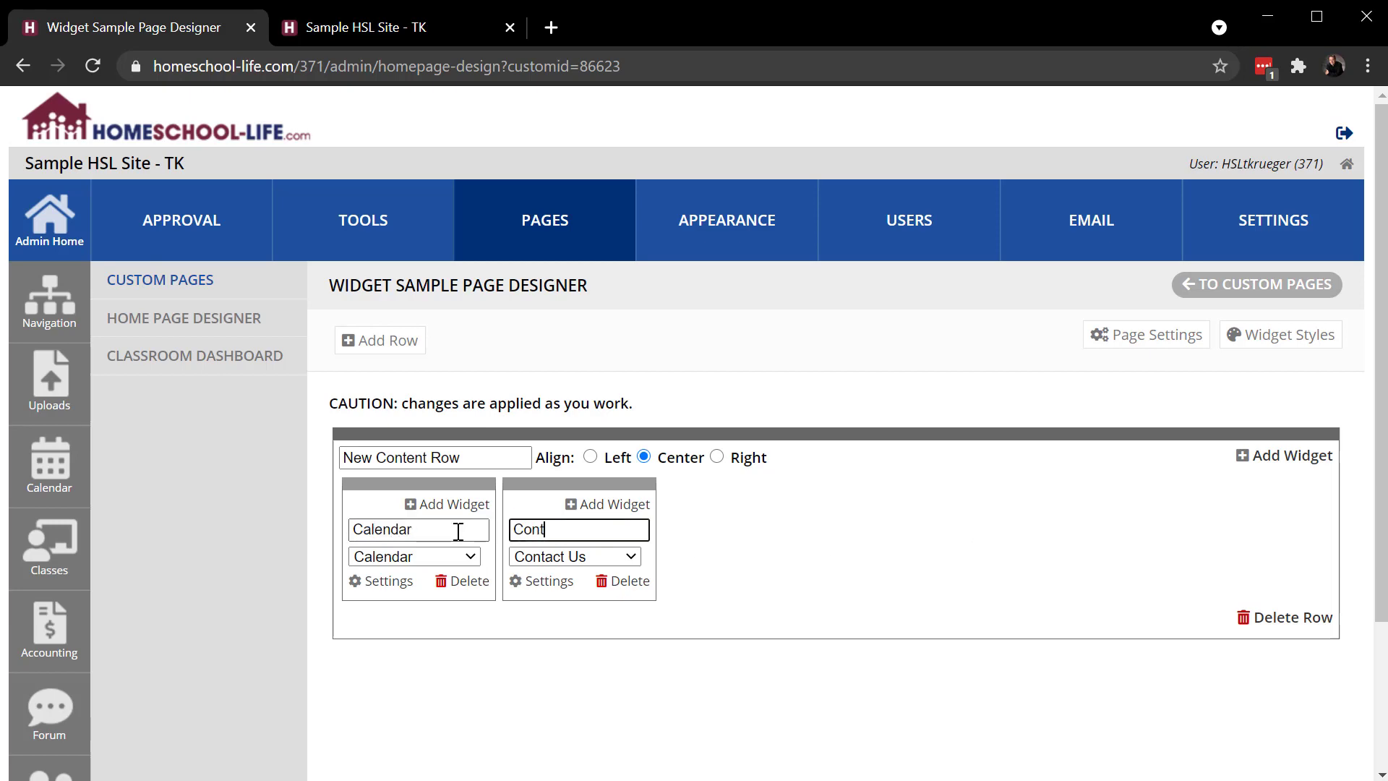
text(act Us)
Revisit the custom pages list and check the public member site
click(555, 222)
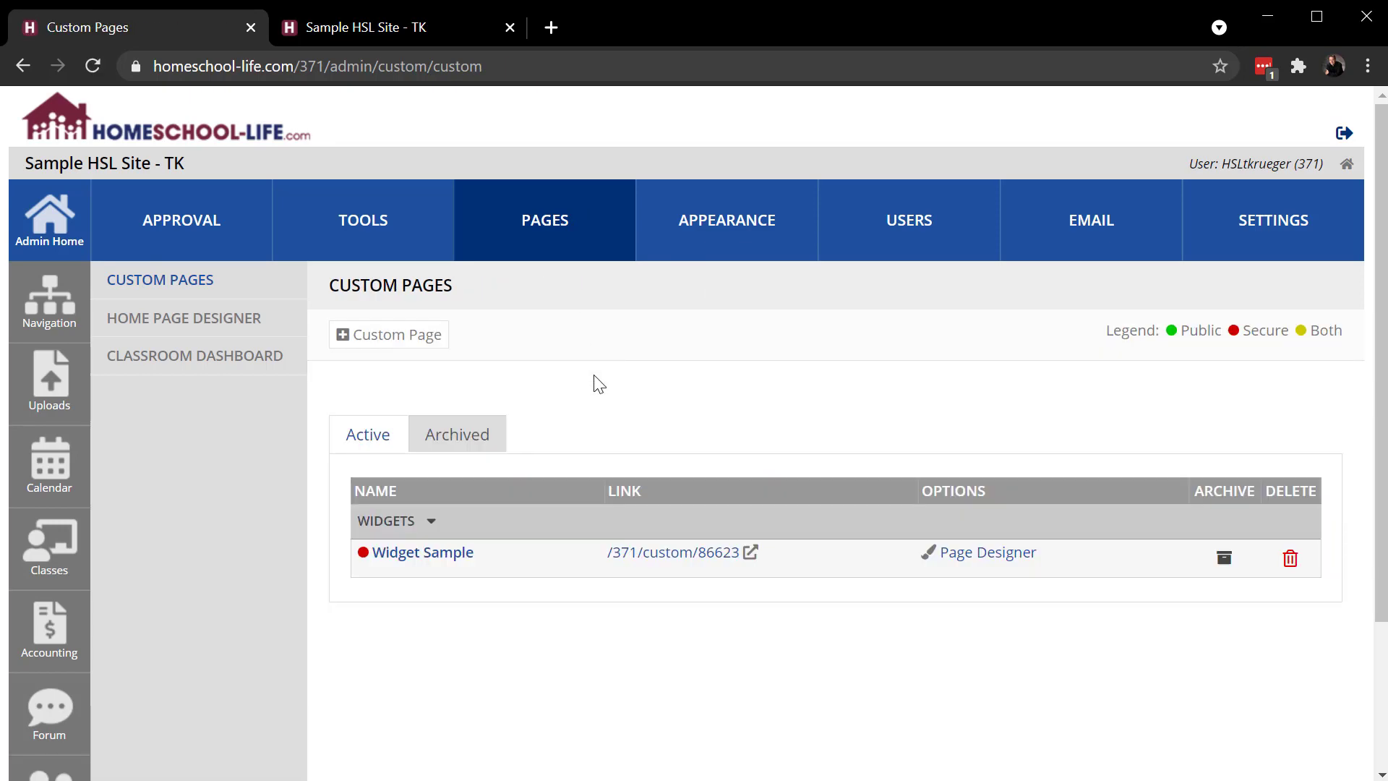
click(371, 30)
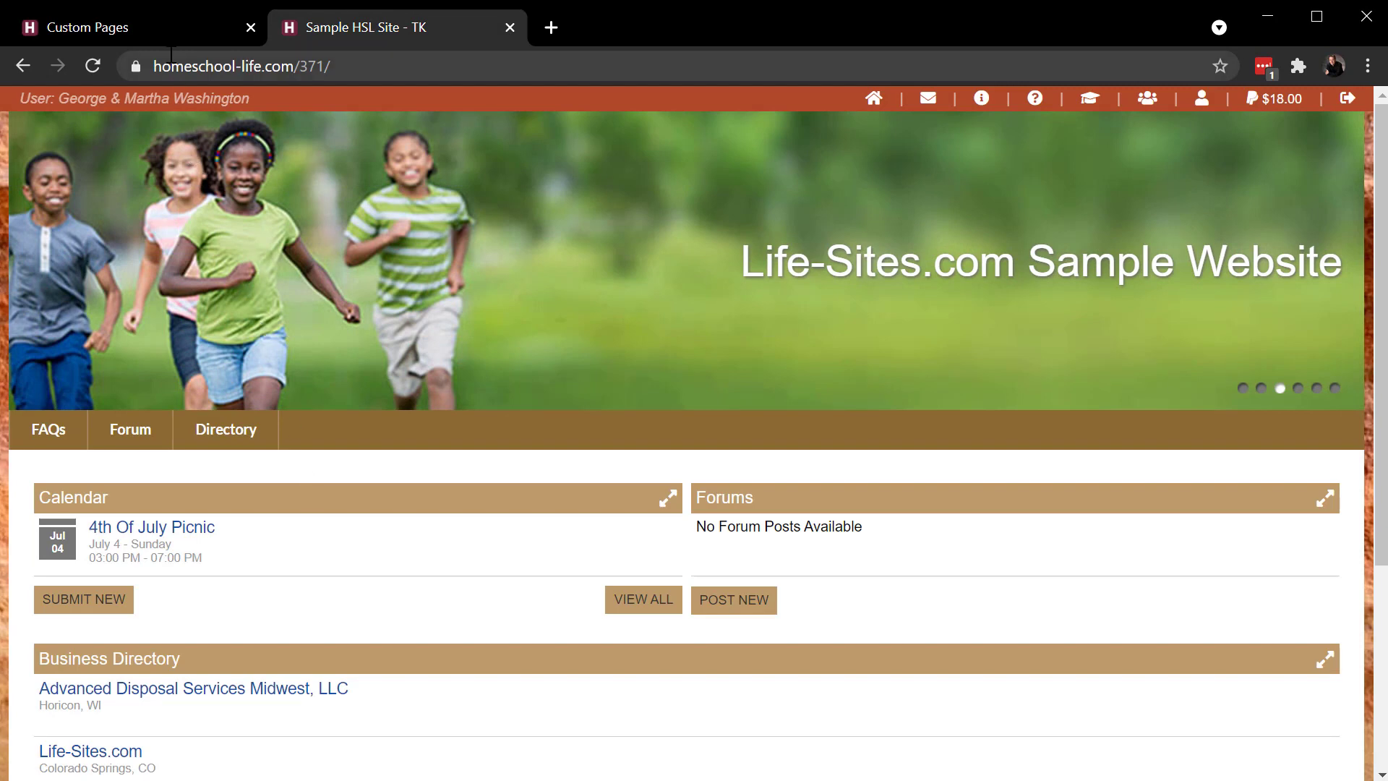
key(ctrl+shift+Tab)
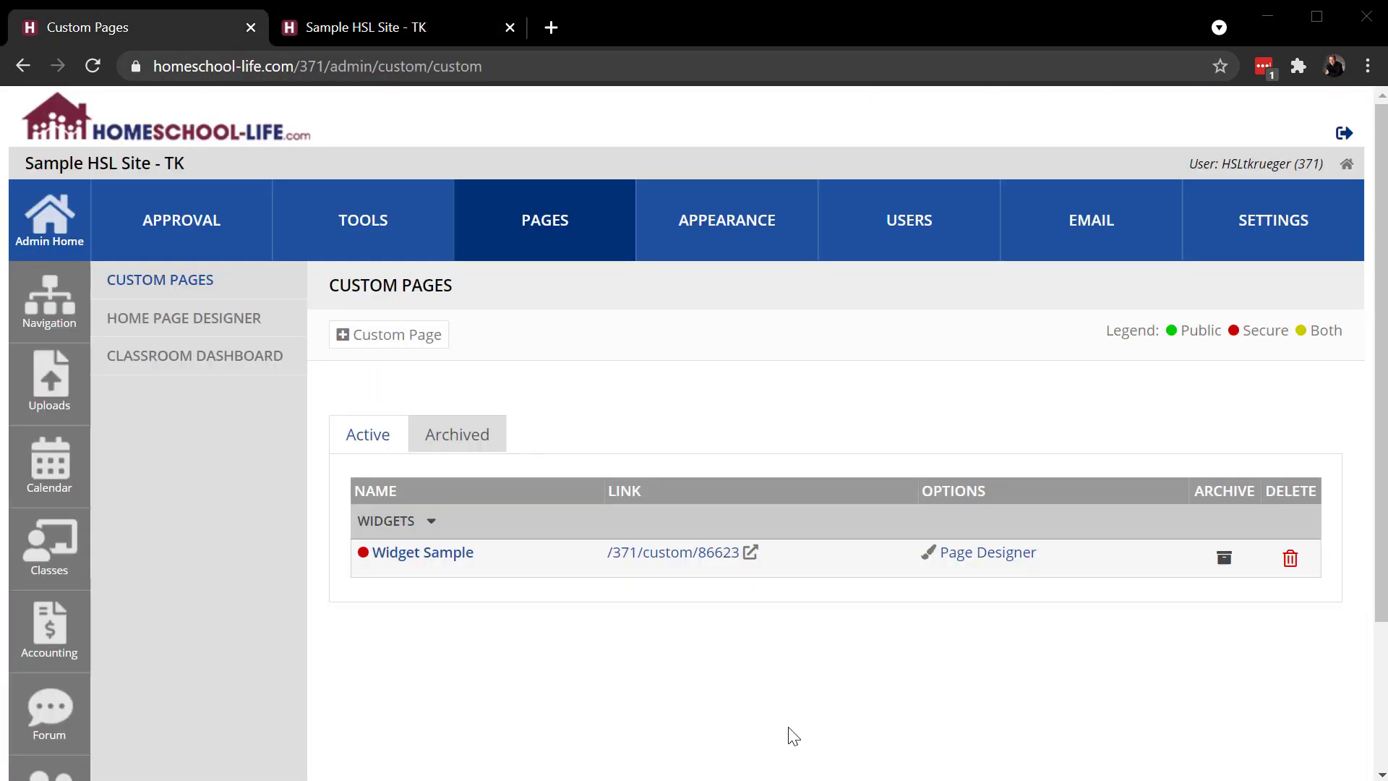
In Appearance > Navigation, drag Widget Sample into Top Menu below Contact Us and save
click(716, 225)
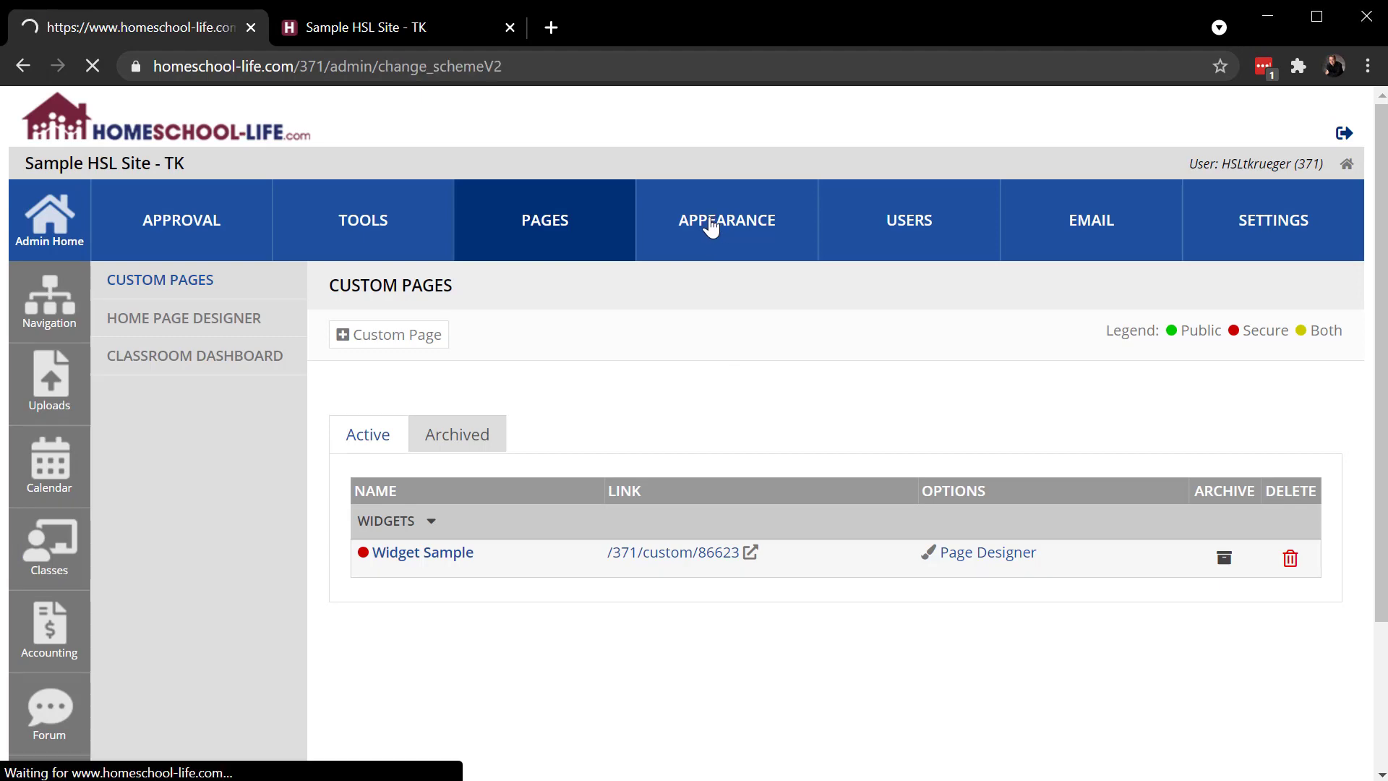
click(152, 327)
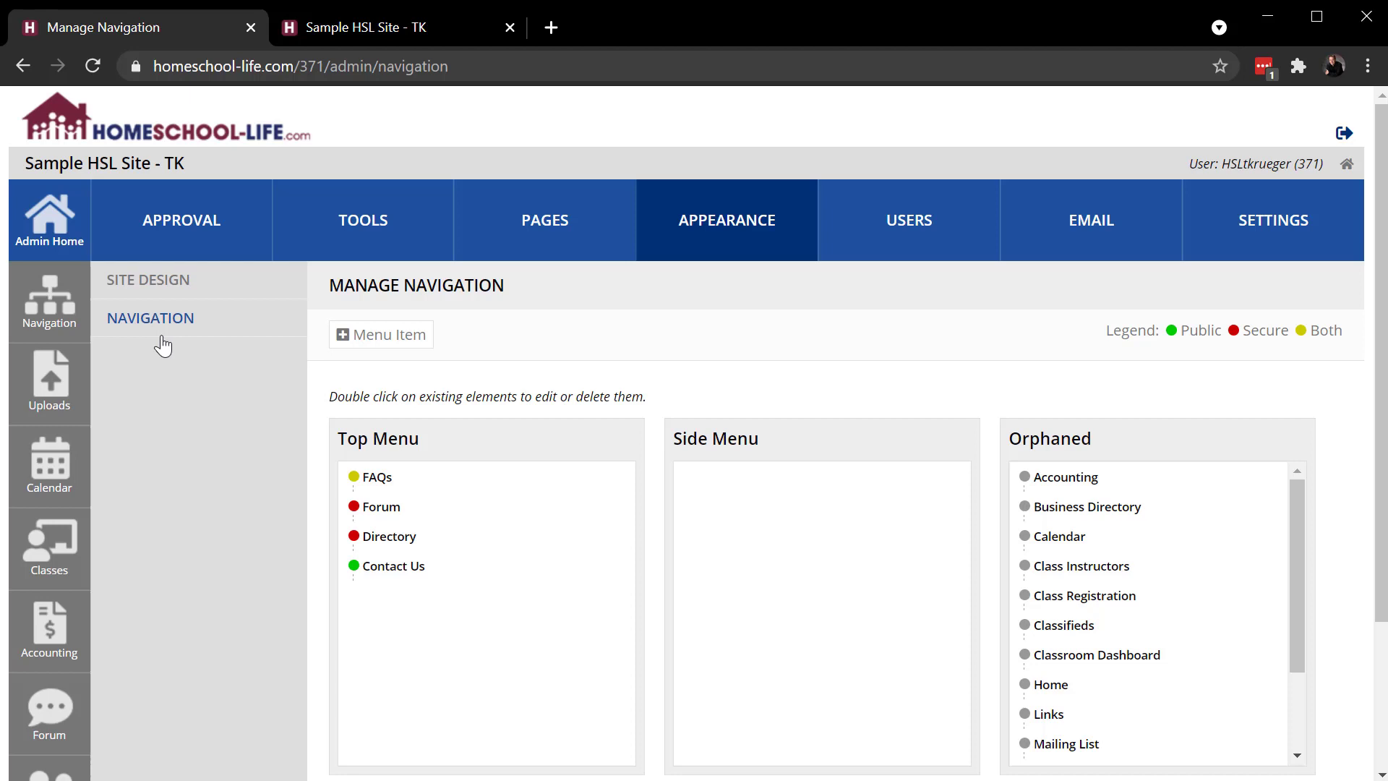
scroll(1193, 560, down, 2)
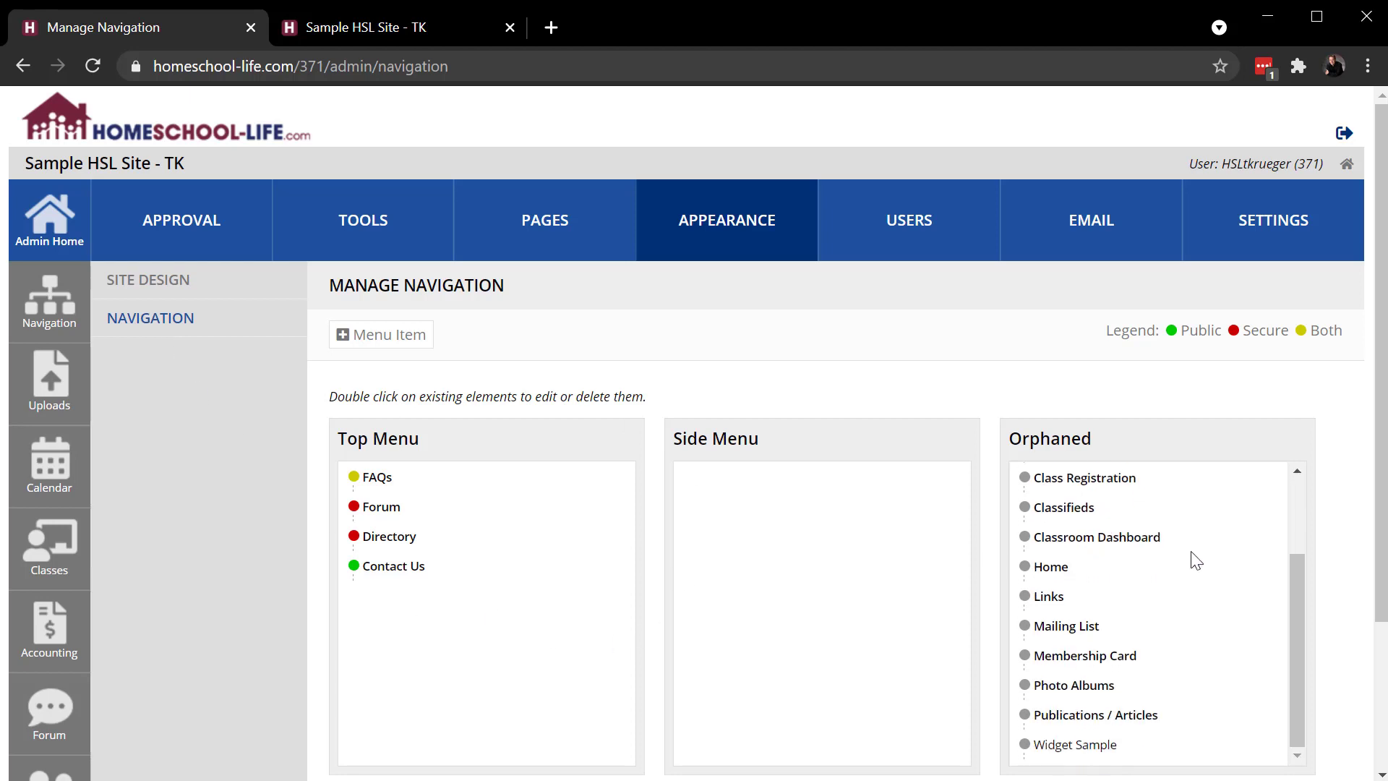
drag(1069, 750, 335, 576)
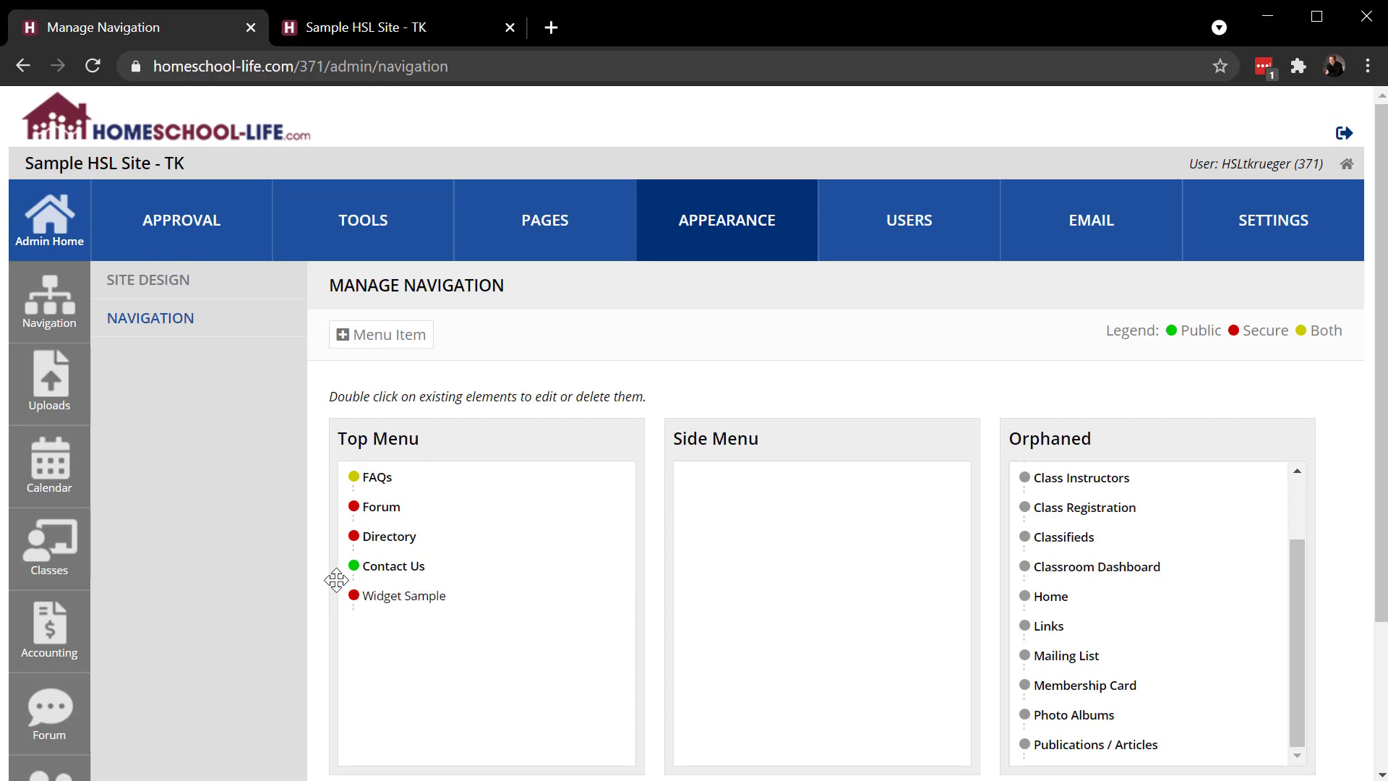
scroll(615, 619, down, 3)
click(415, 610)
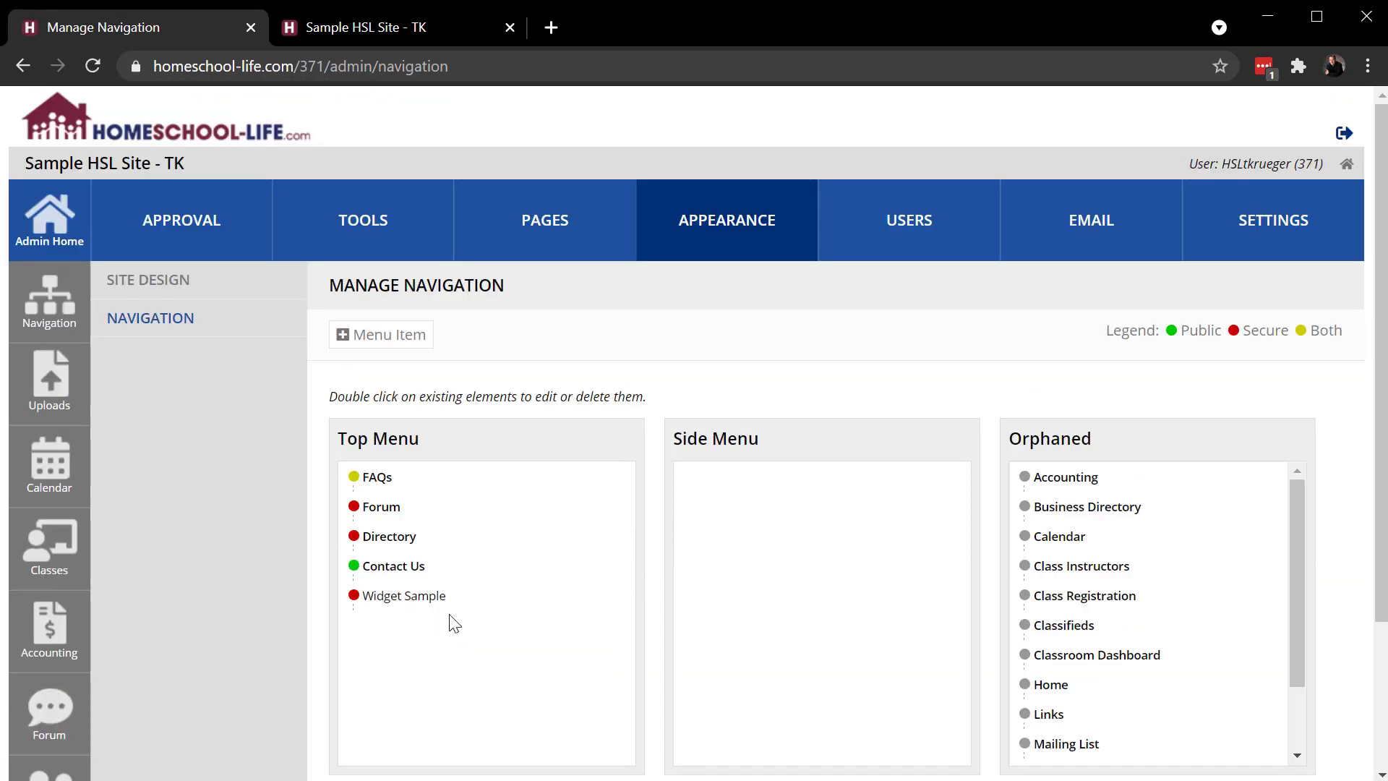
Reload the live site and open Widget Sample from its menu
click(418, 28)
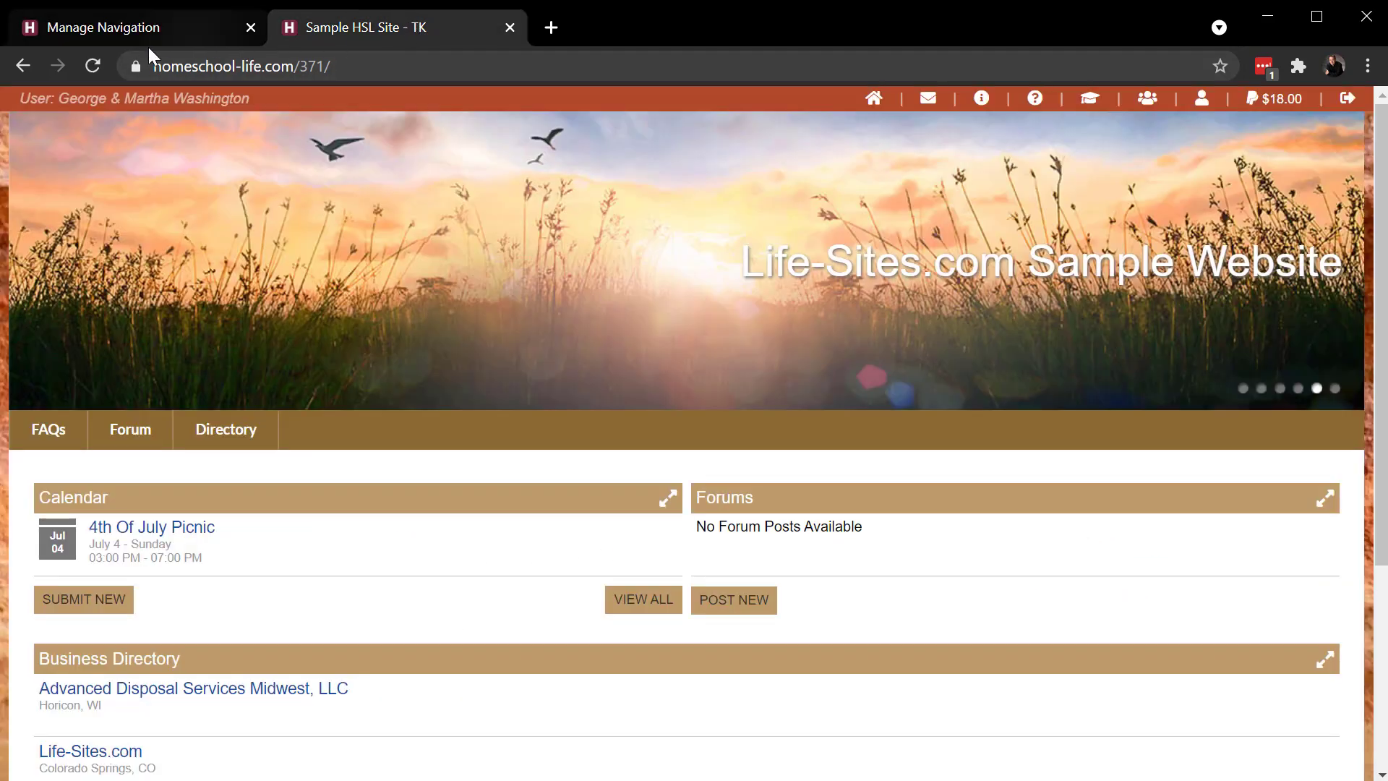
click(93, 64)
click(352, 434)
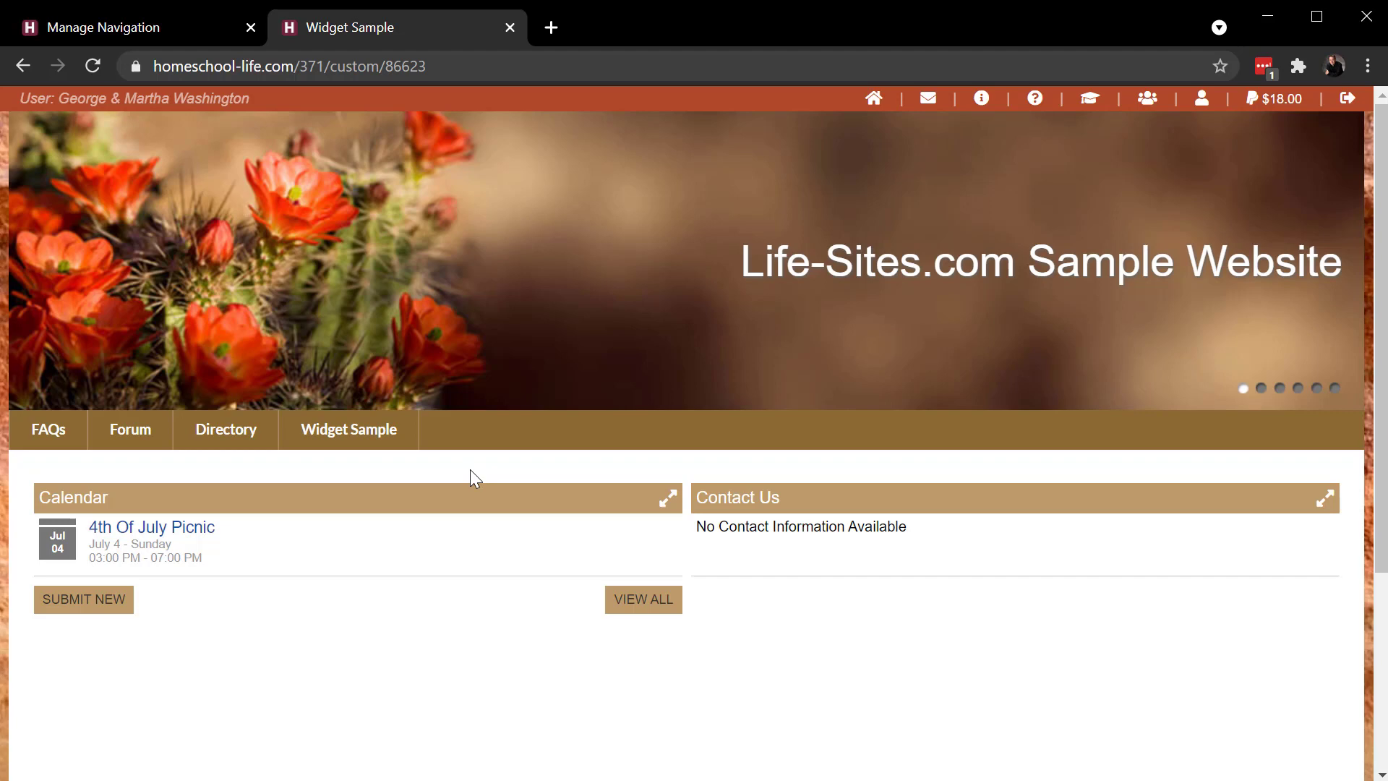
Back in admin, open the Custom Pages list and preview then close Widget Sample's link
click(152, 27)
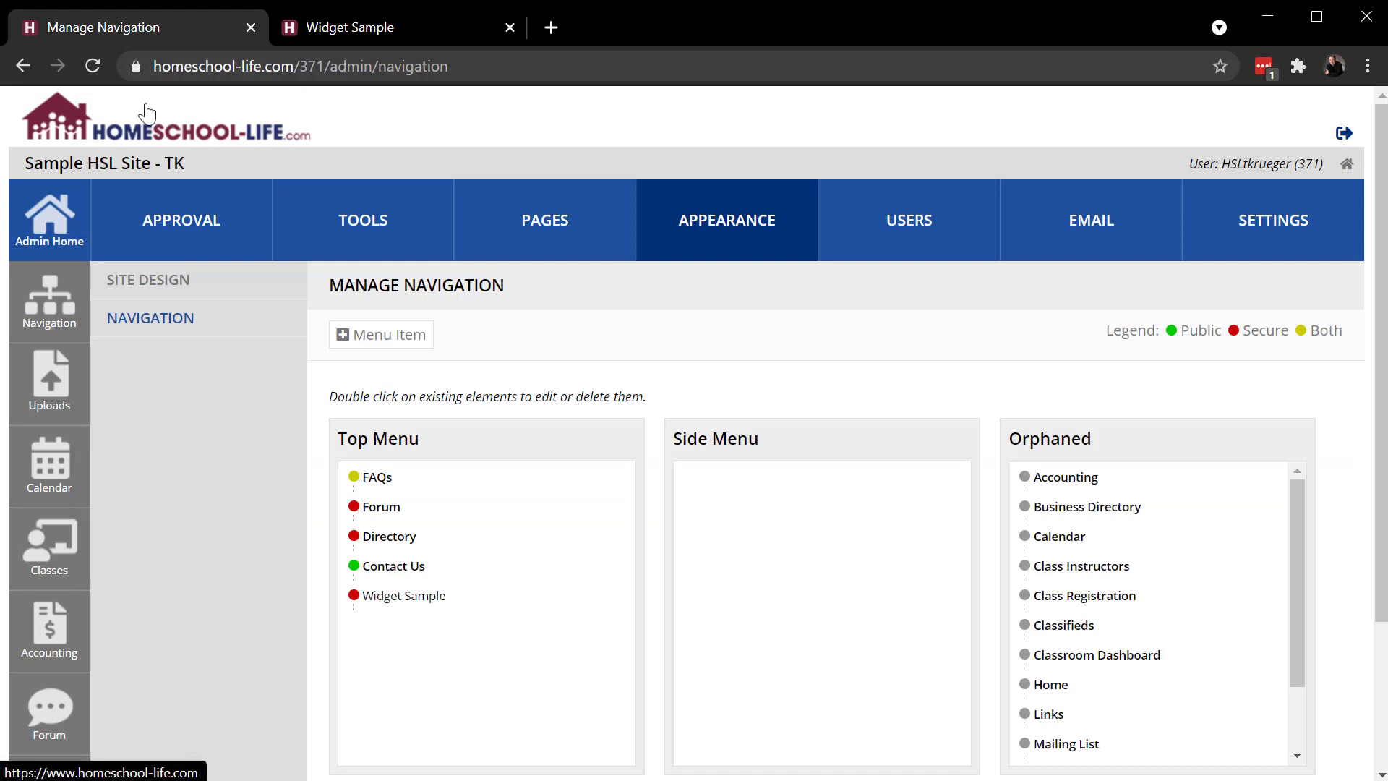
click(556, 230)
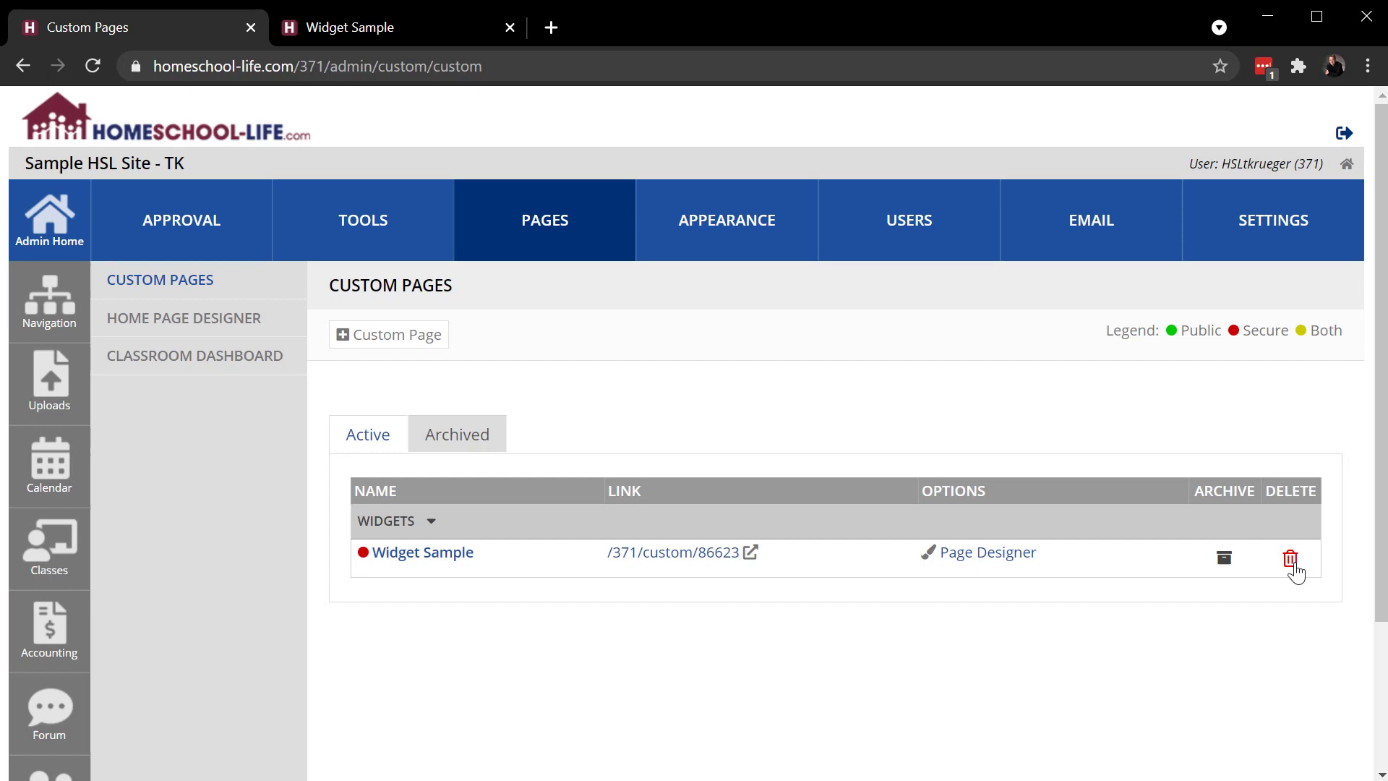
click(683, 553)
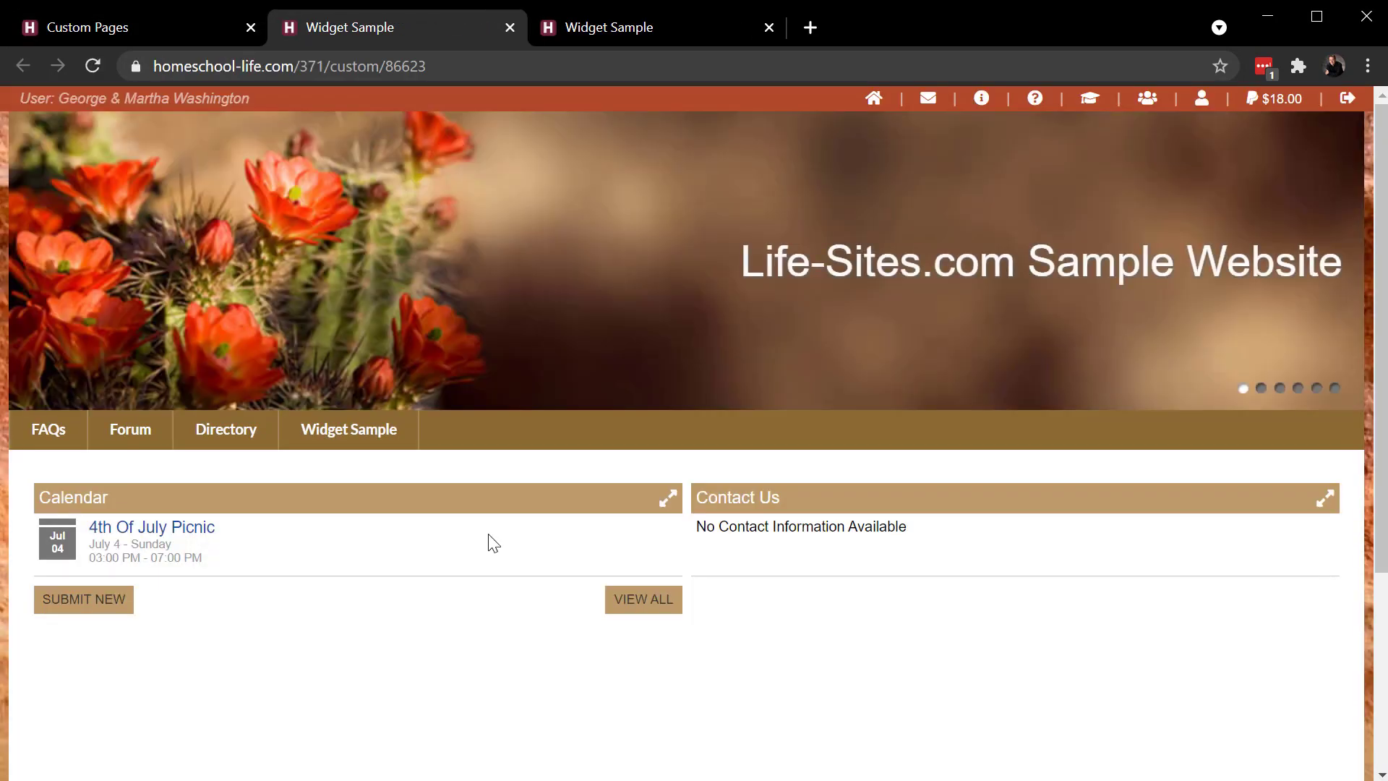
click(510, 27)
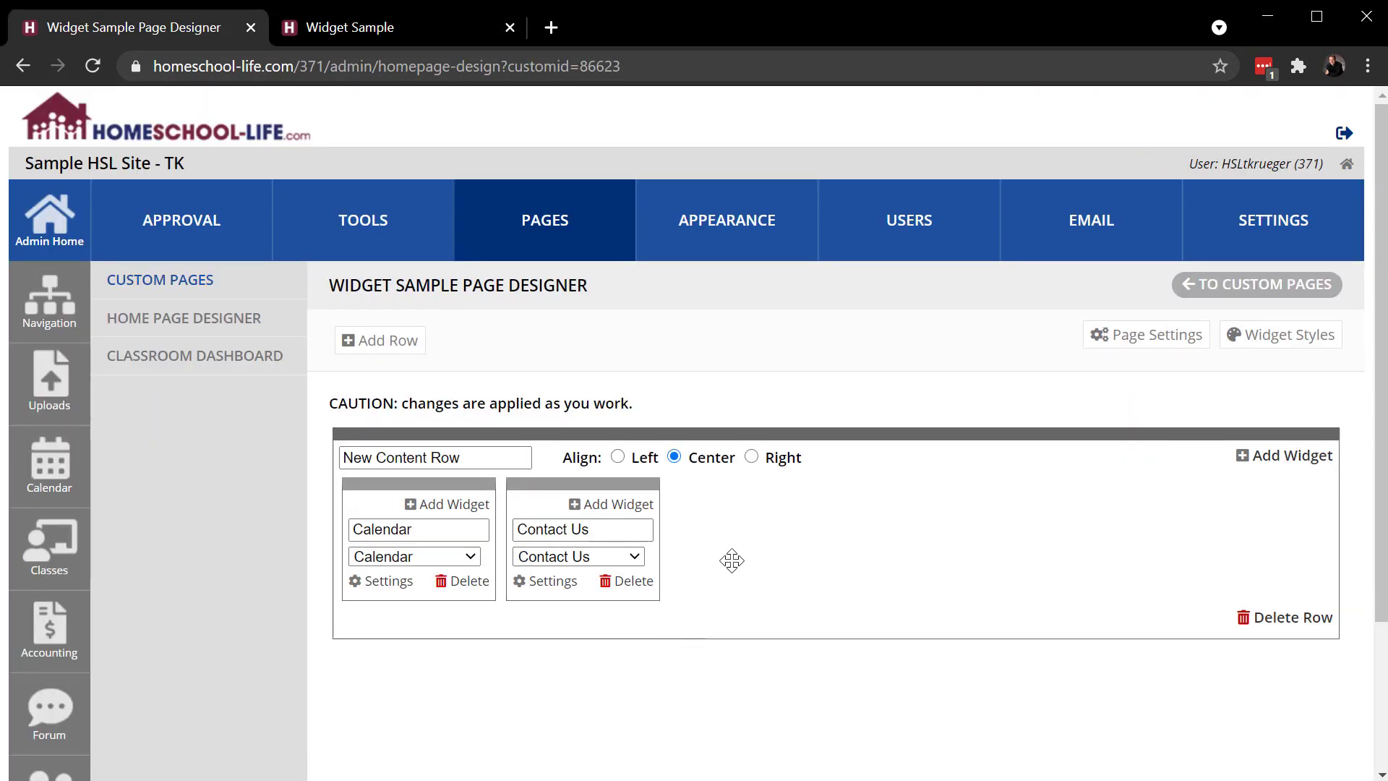
click(24, 60)
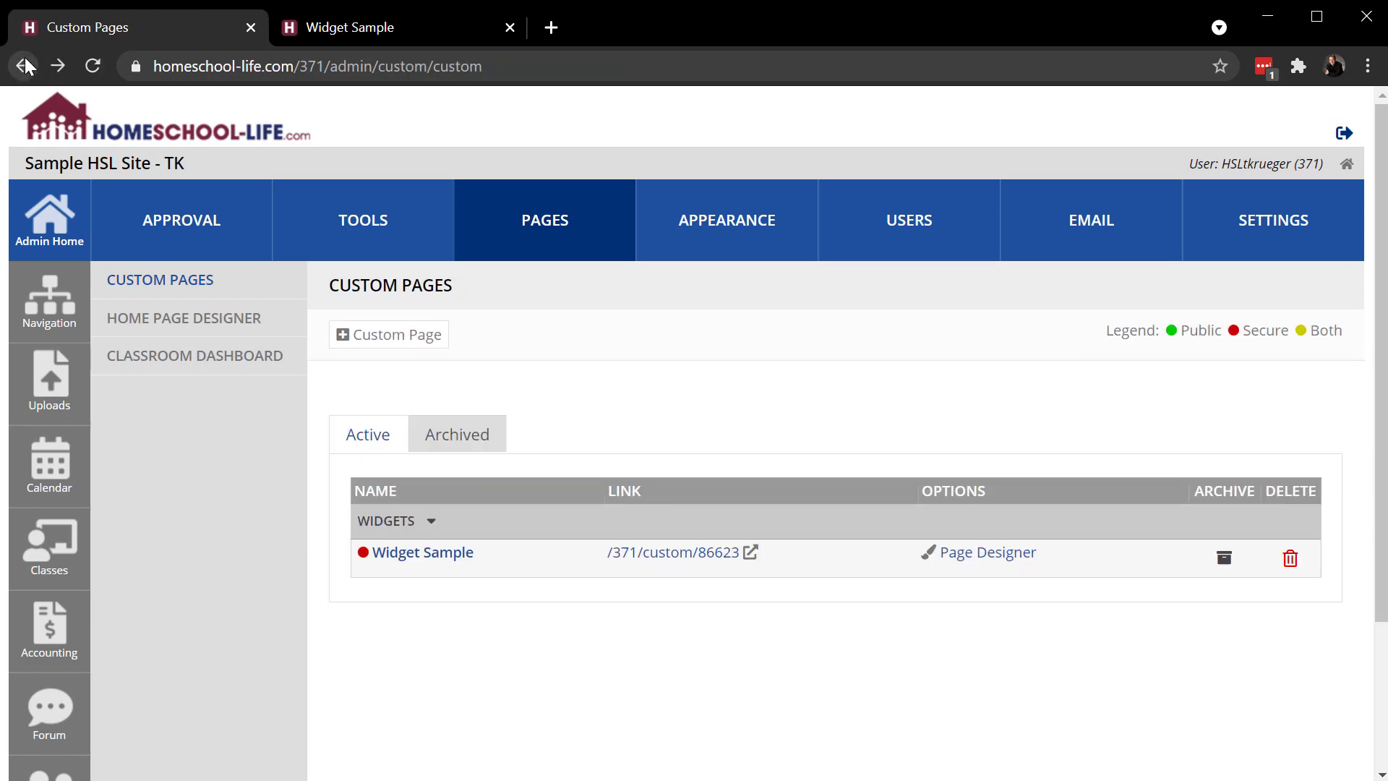
click(420, 555)
scroll(1110, 464, down, 5)
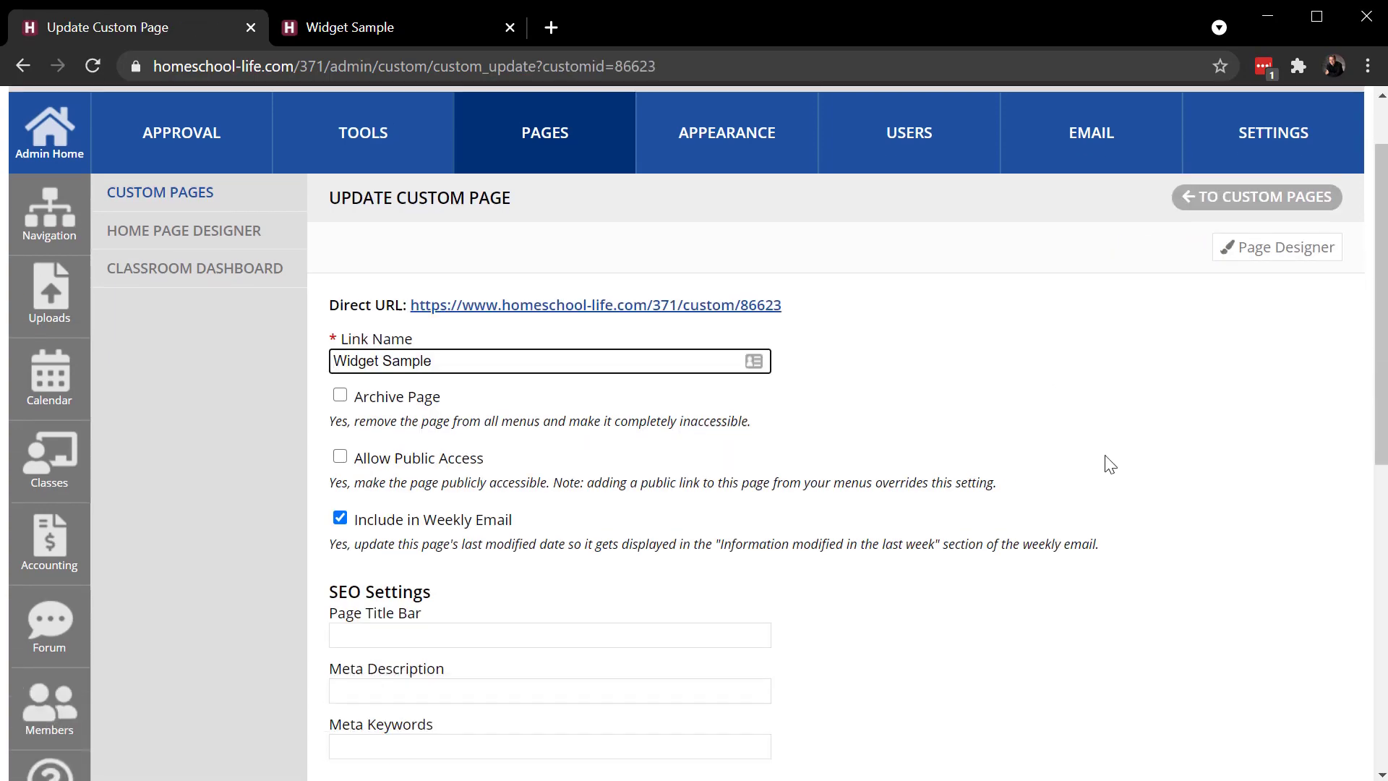
scroll(1110, 464, down, 7)
scroll(1110, 464, up, 6)
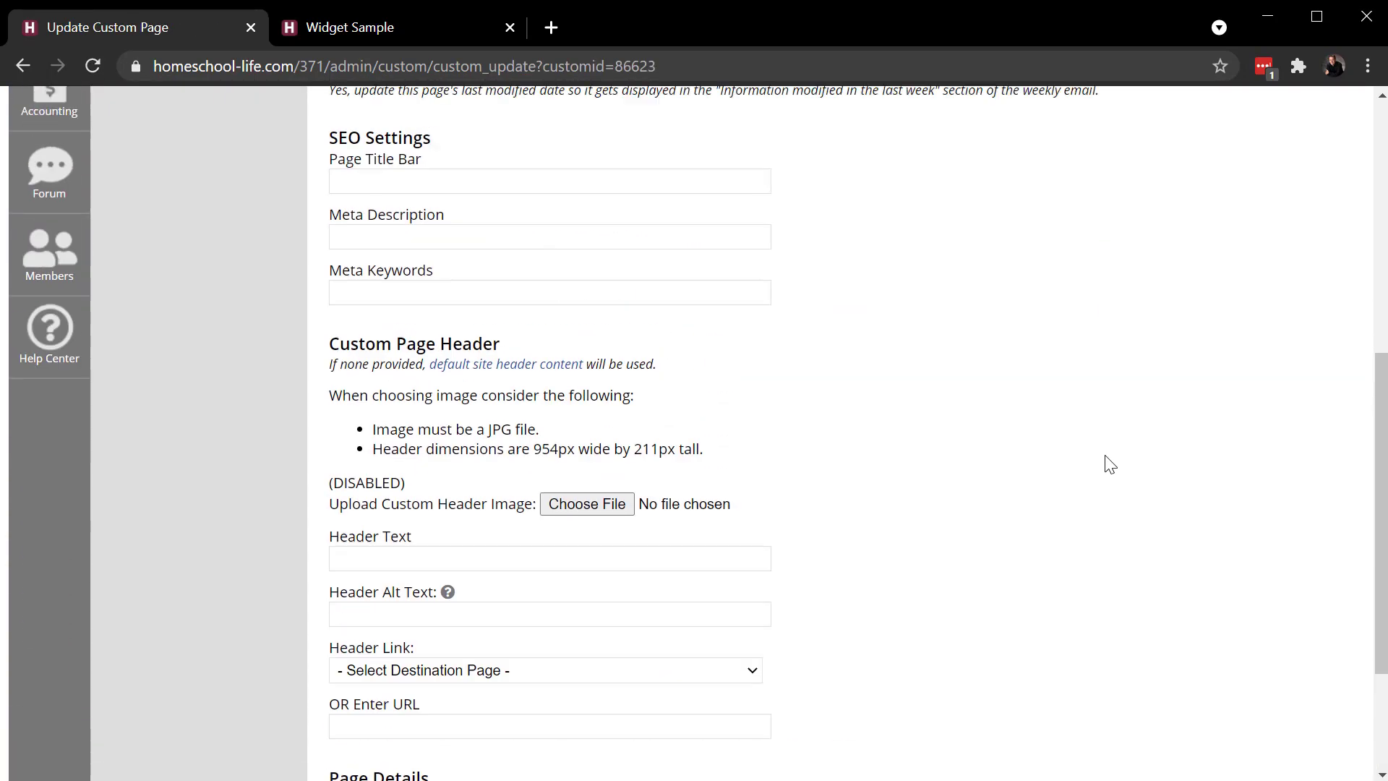
scroll(1107, 463, up, 6)
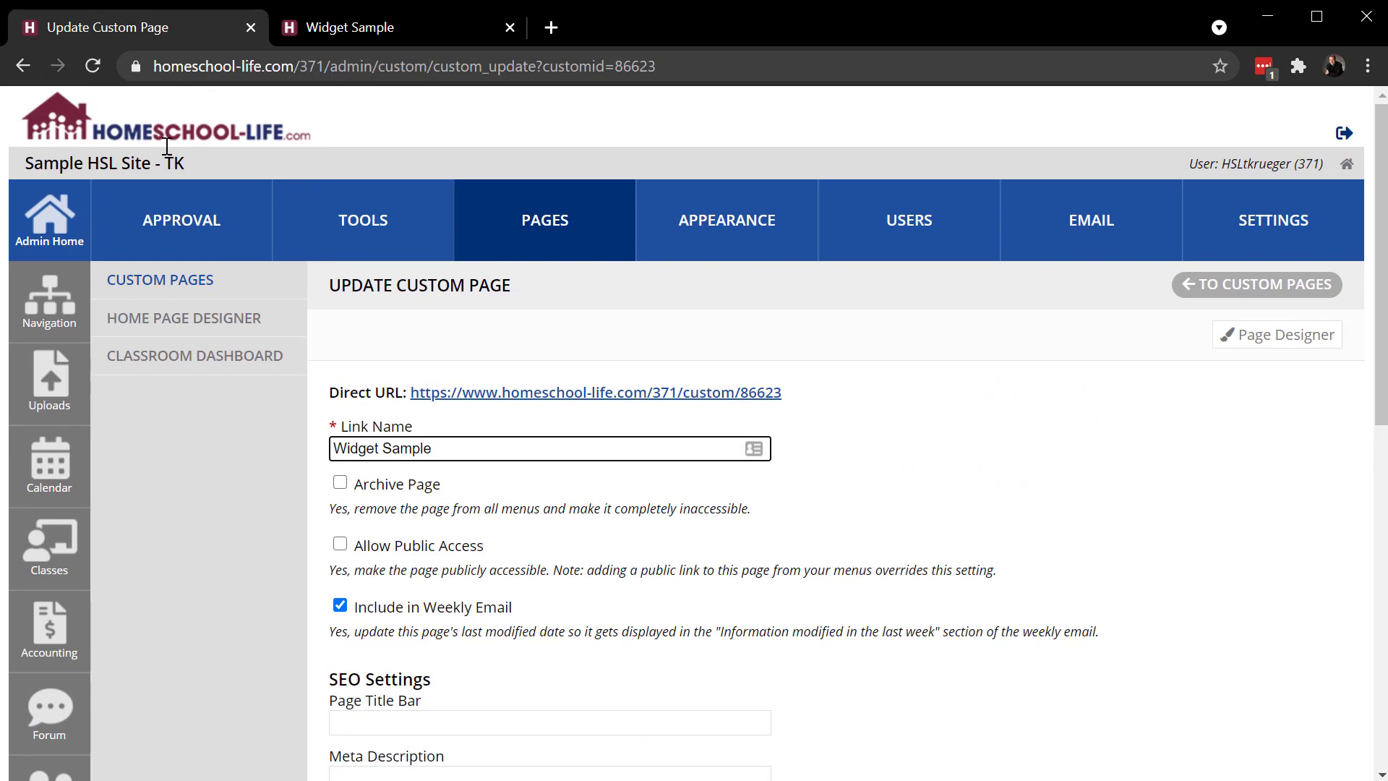
click(23, 66)
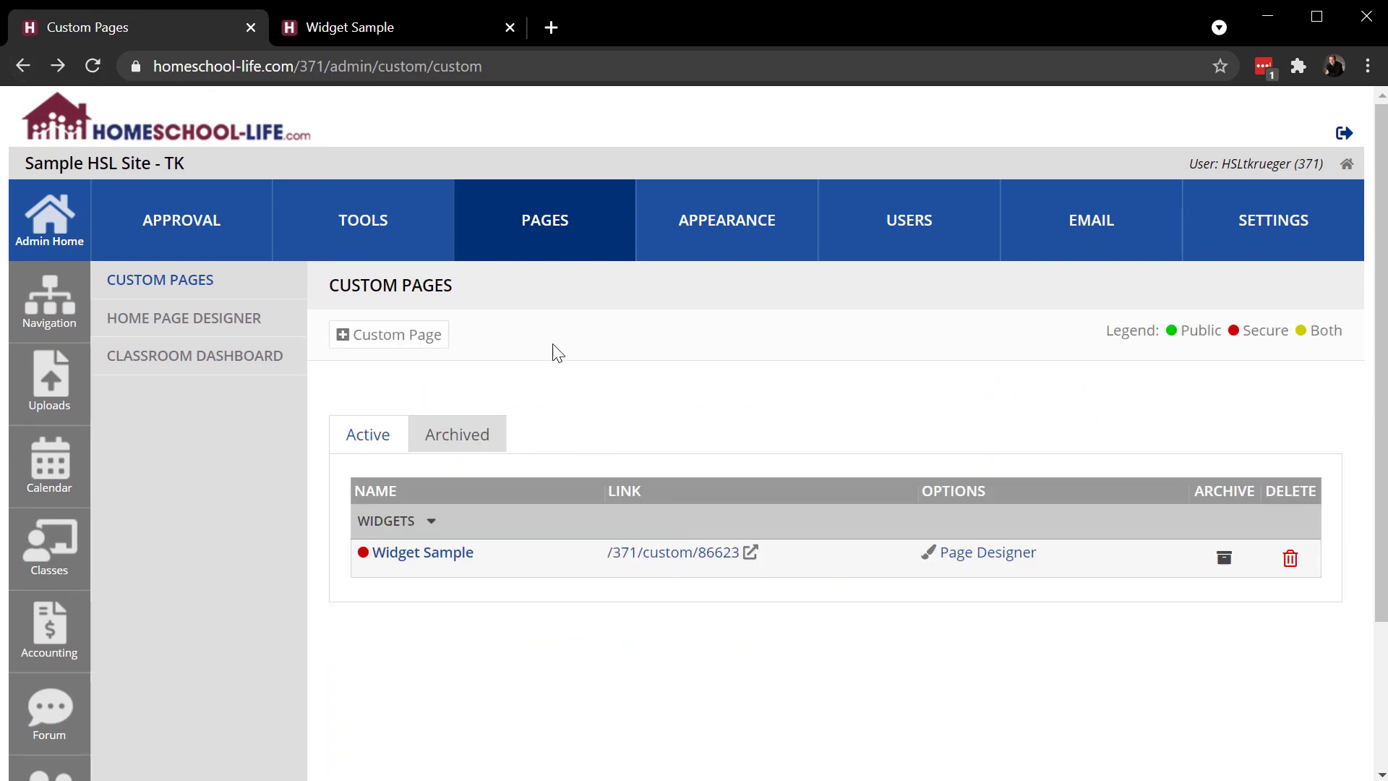
Start a Dynamic Text Area Page named 'Dynamic Text Area Sample' with body text 'Type your pages'
click(367, 339)
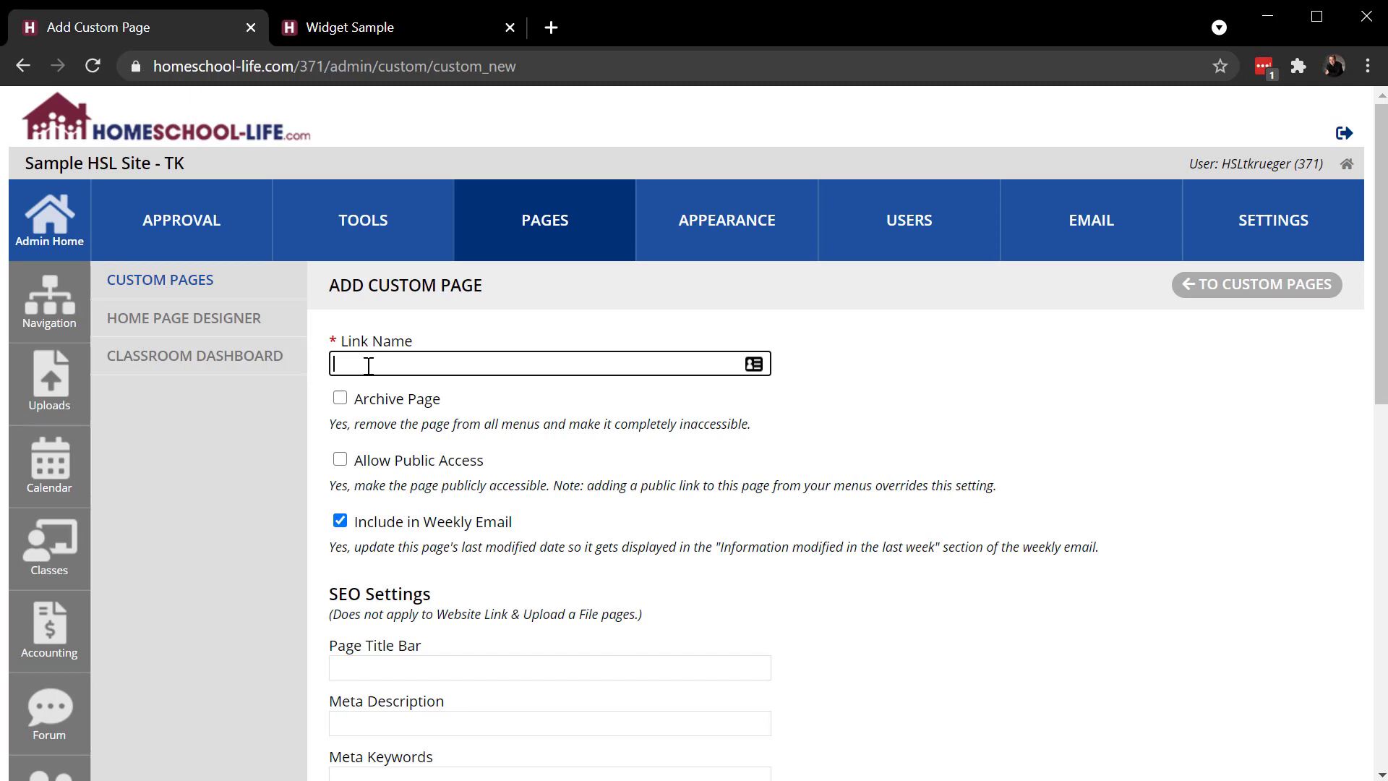
text(Dynamic Text Are)
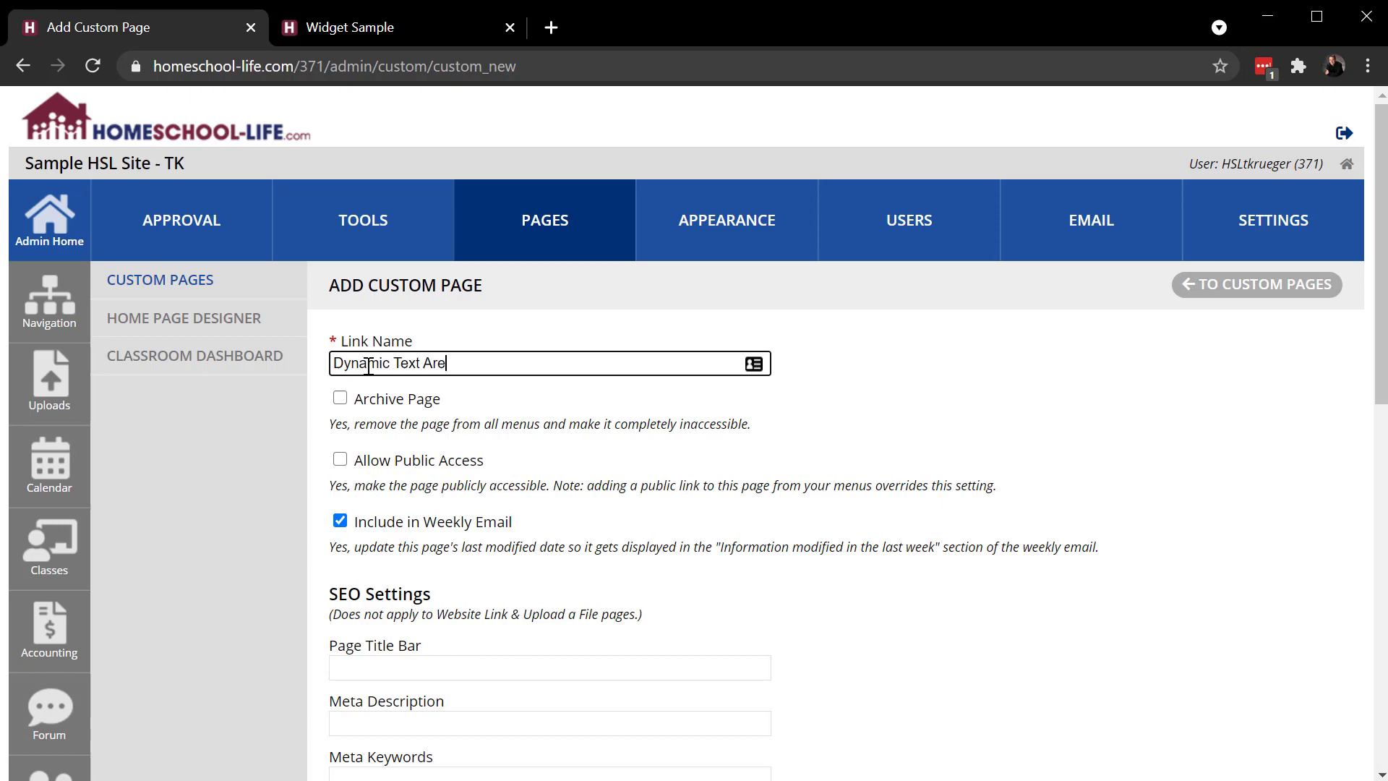
text(a Sample)
scroll(1052, 407, down, 10)
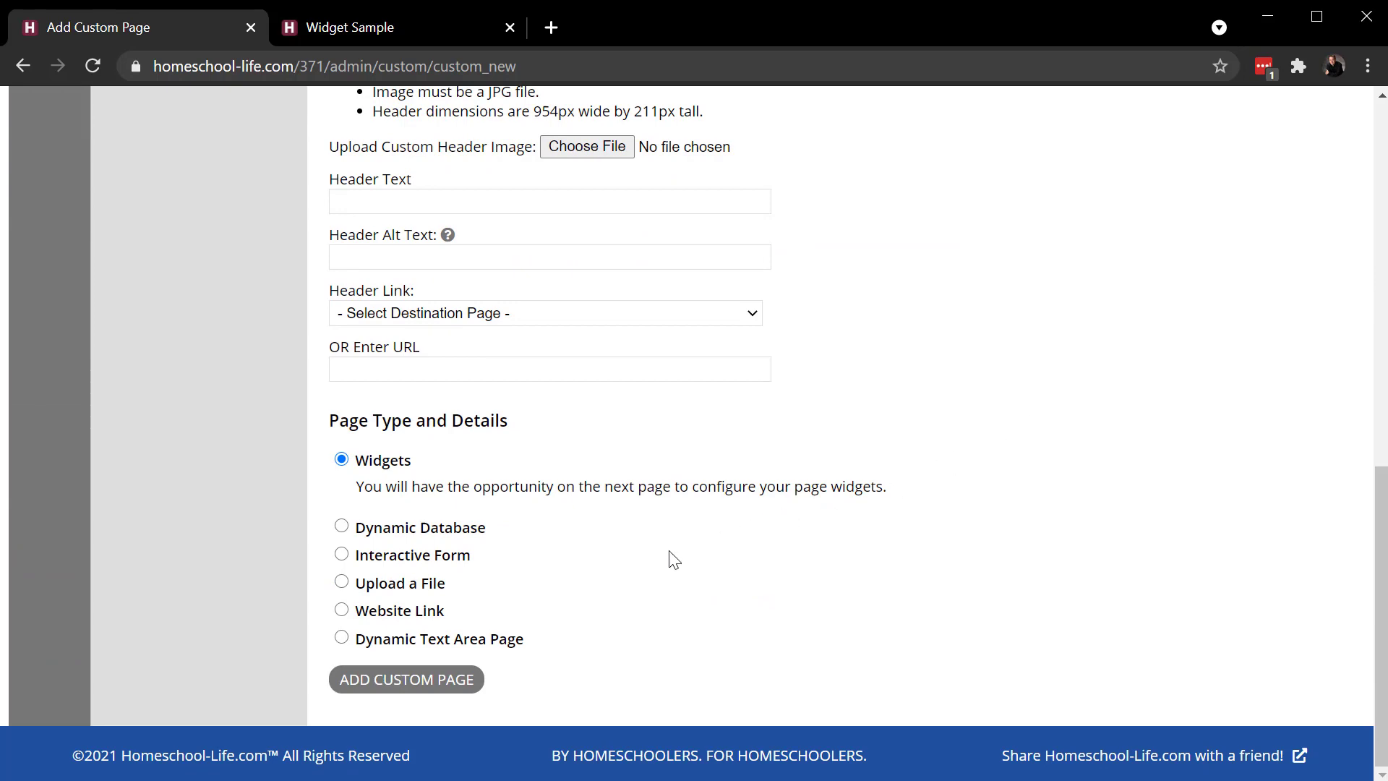
click(341, 639)
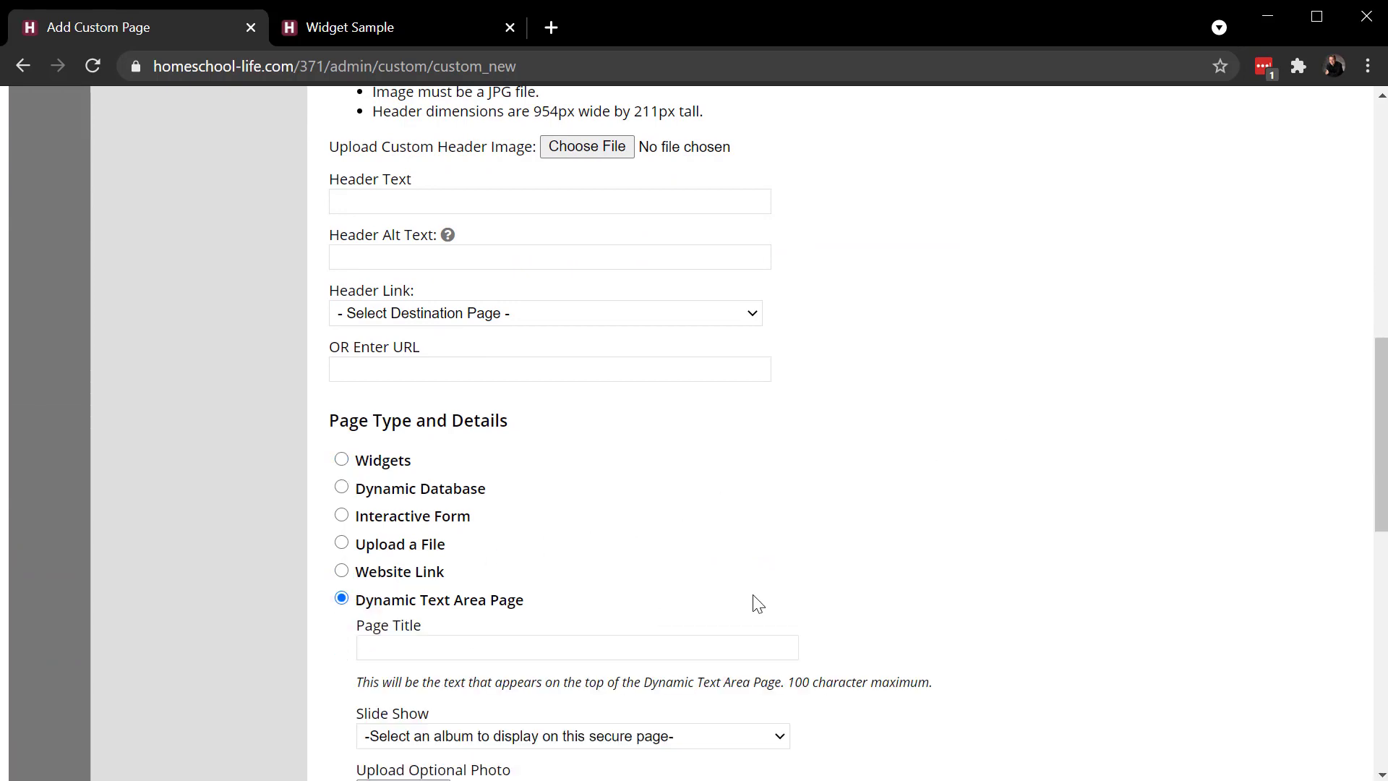
scroll(1220, 484, down, 9)
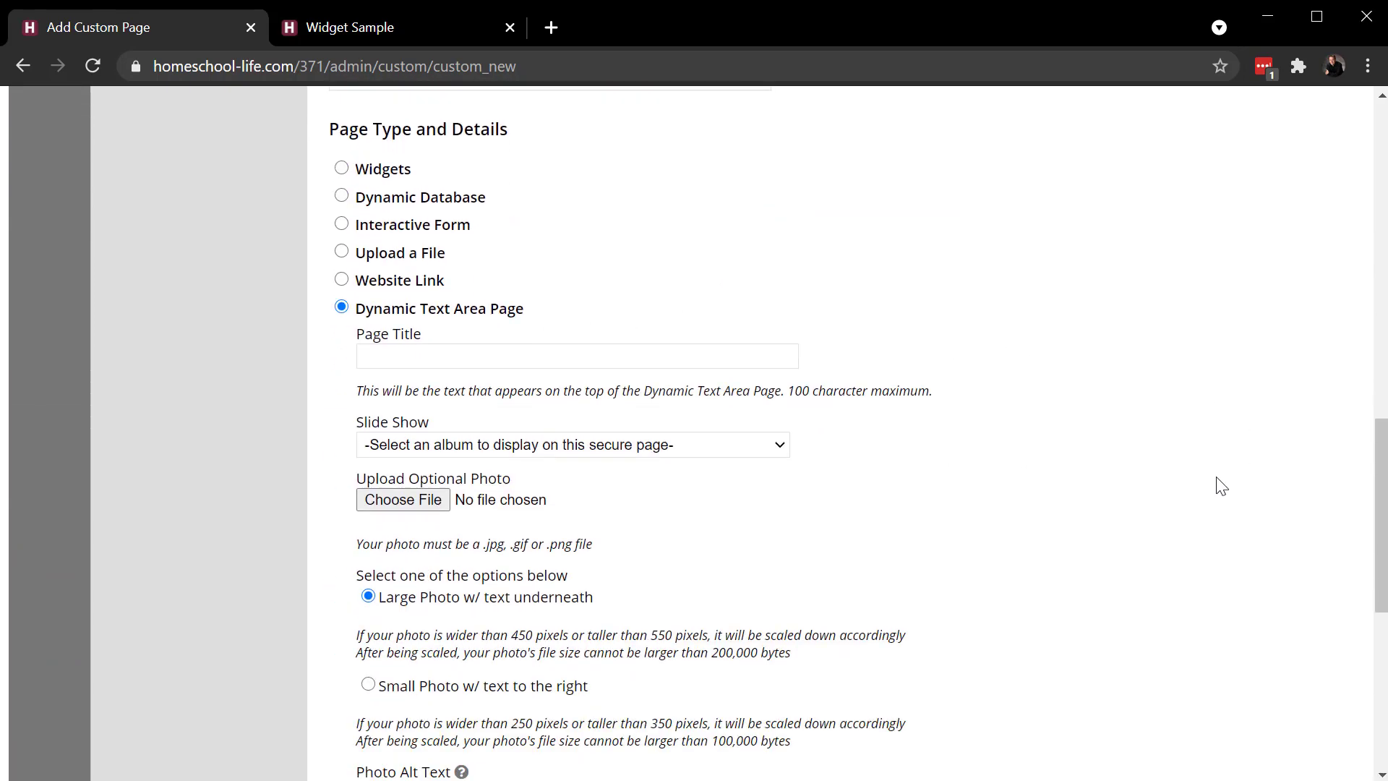
click(620, 681)
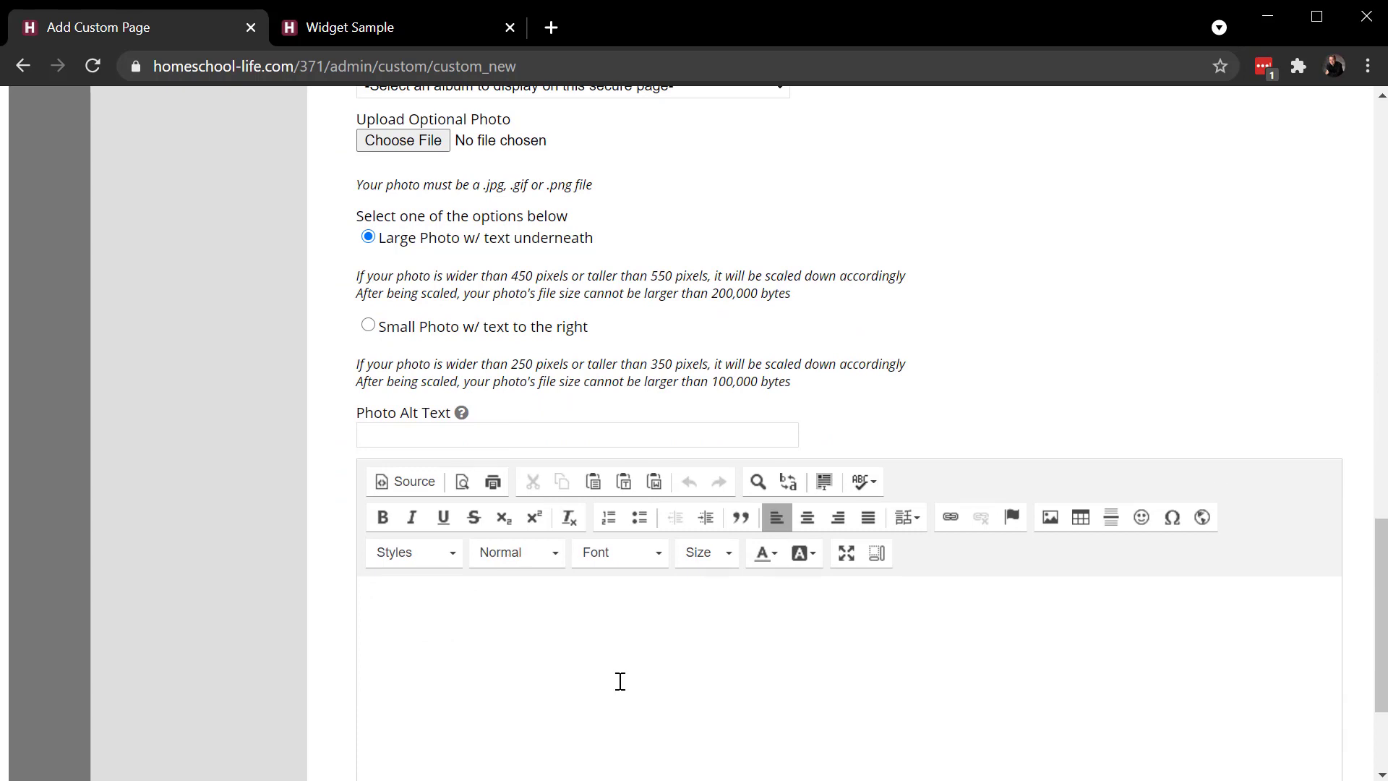
text(Type your pages)
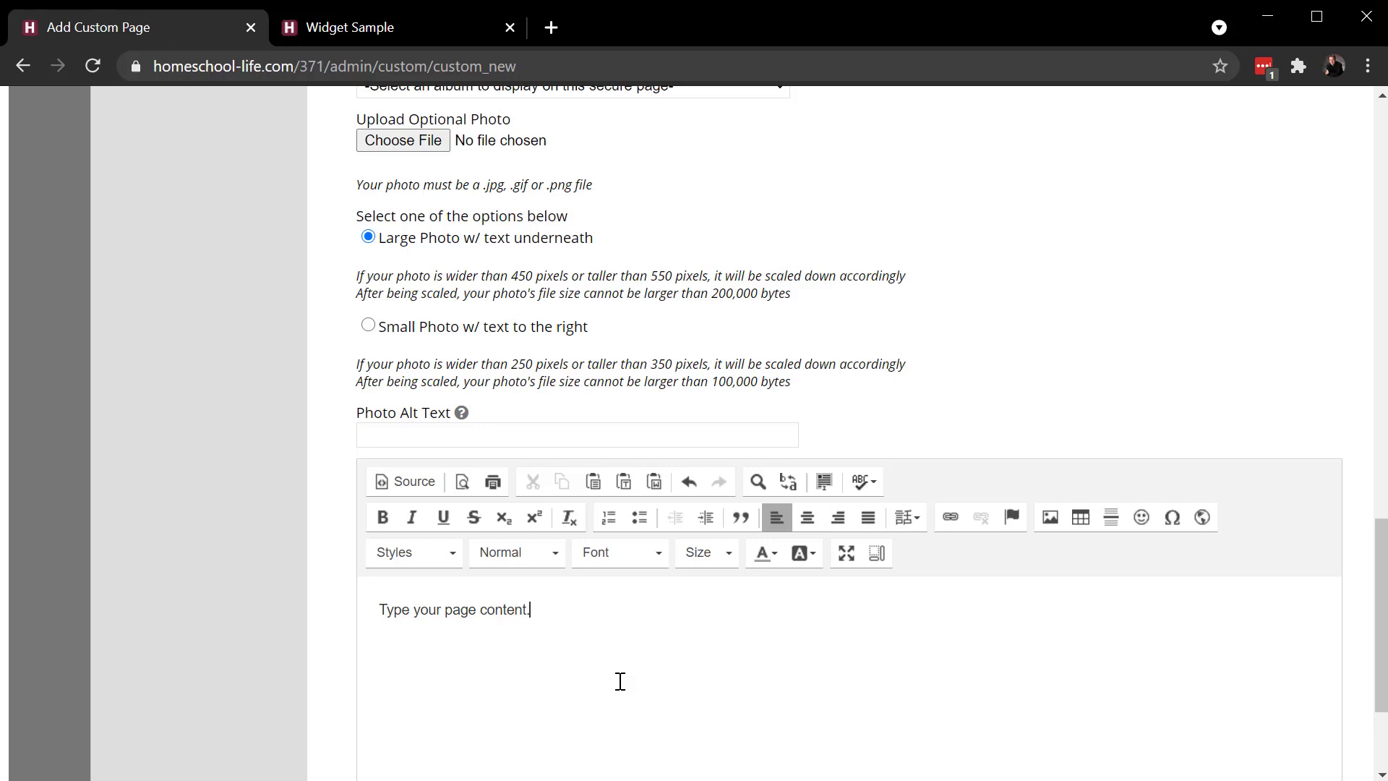
Set the page title to 'Example Title', add the page, and acknowledge the confirmation
scroll(815, 549, up, 6)
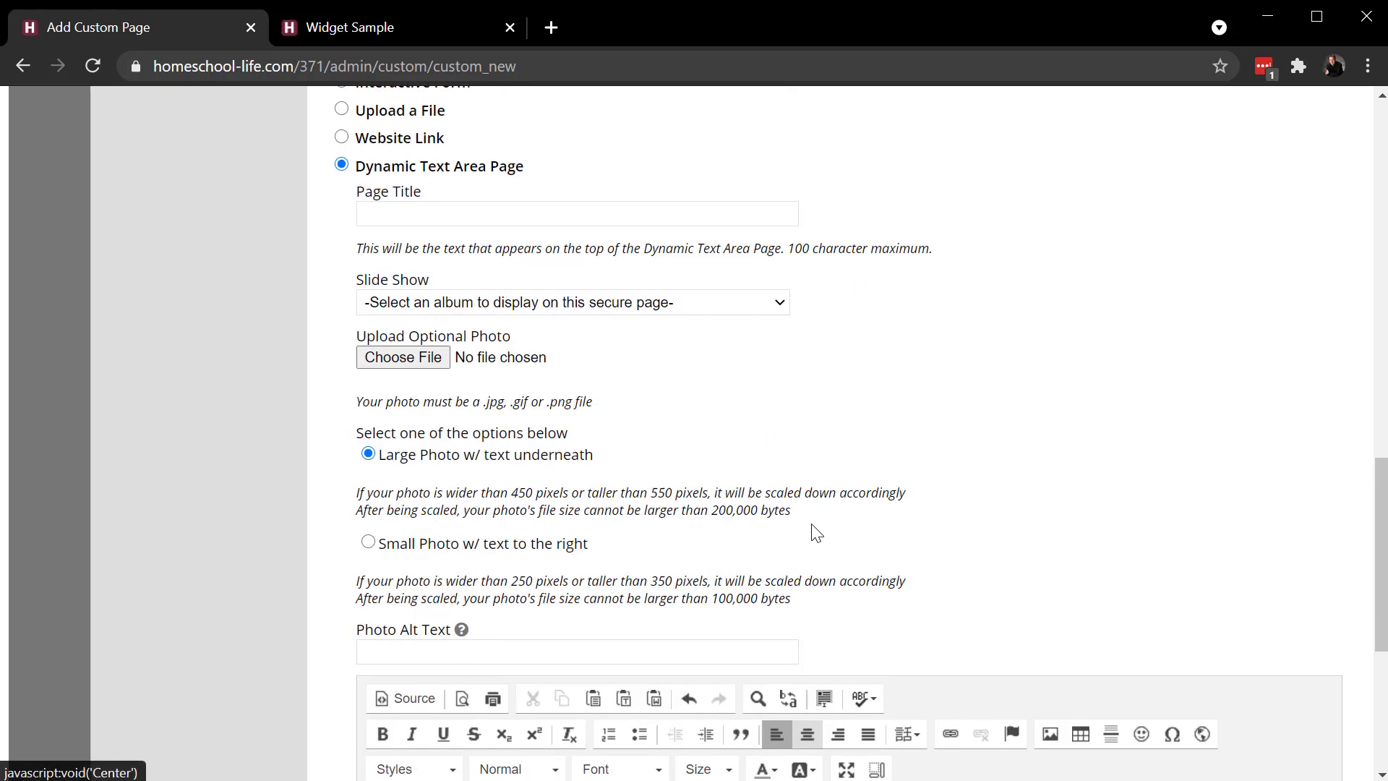
click(420, 428)
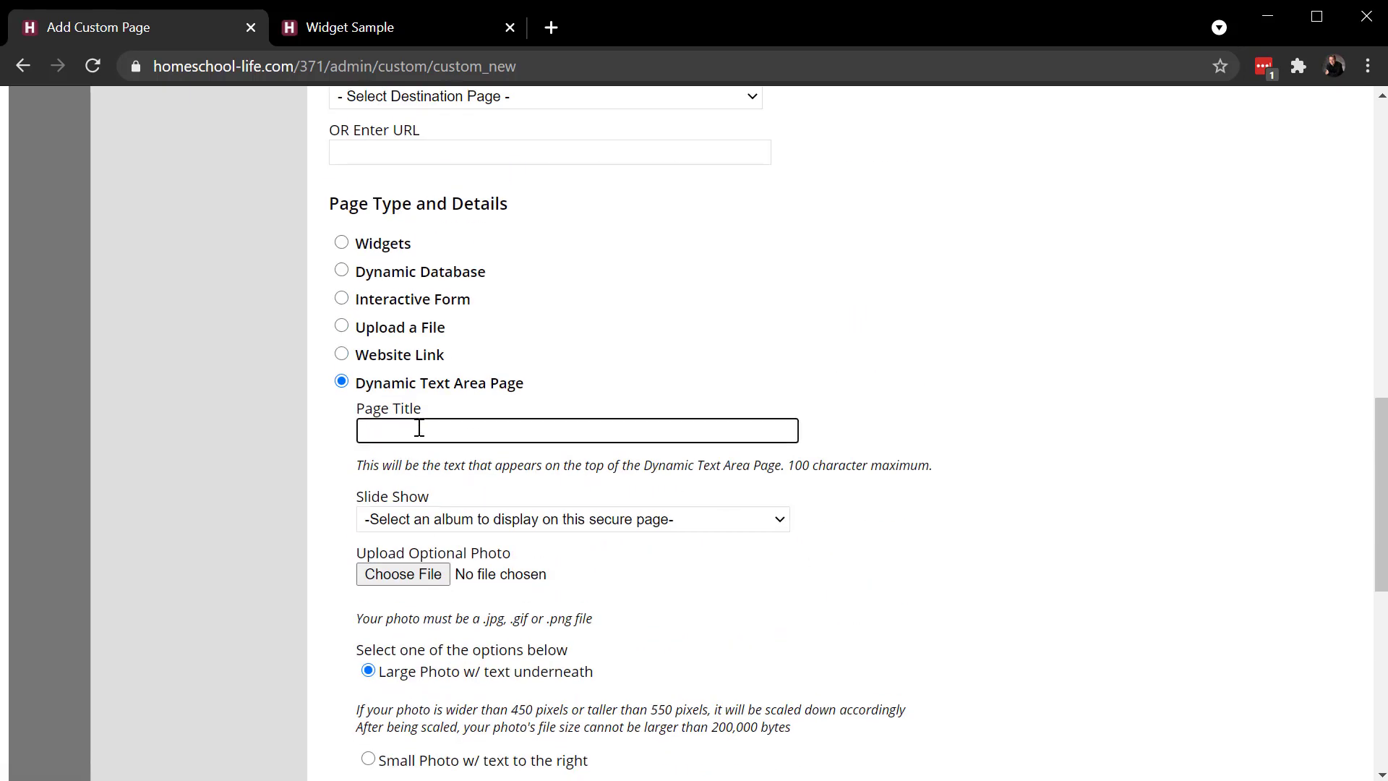
text(Example Title)
scroll(879, 506, down, 9)
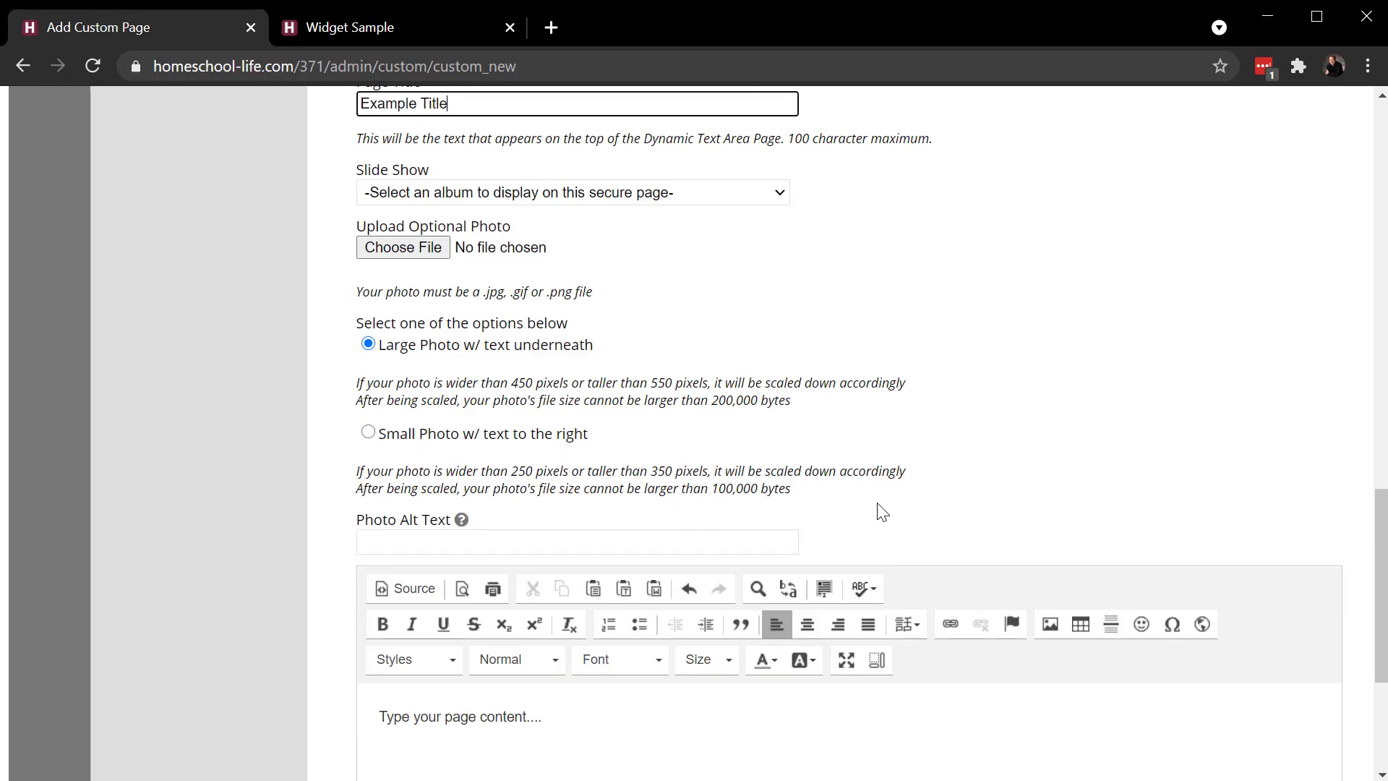
click(408, 680)
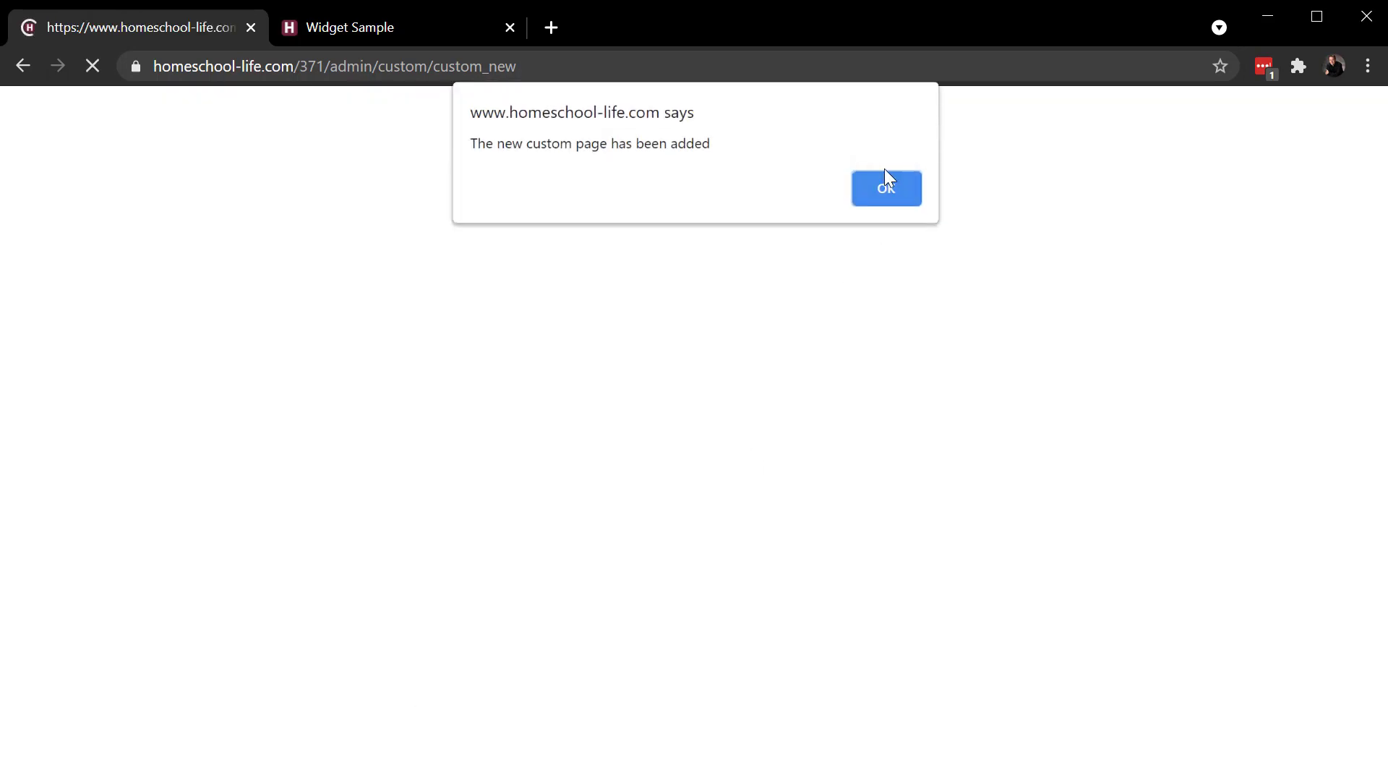
click(888, 188)
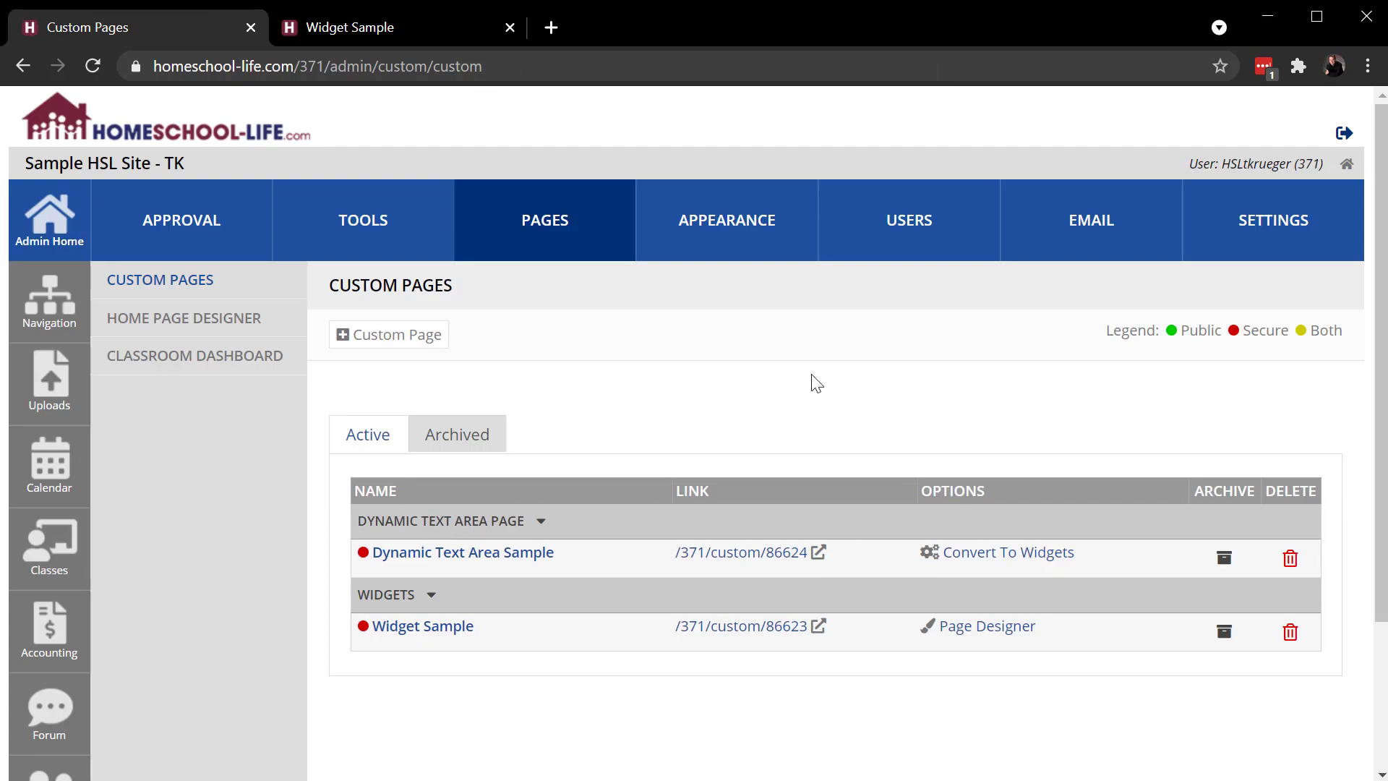
Drag Dynamic Text Area Sample into the Top Menu after Widget Sample, save, and switch to the live site
click(706, 225)
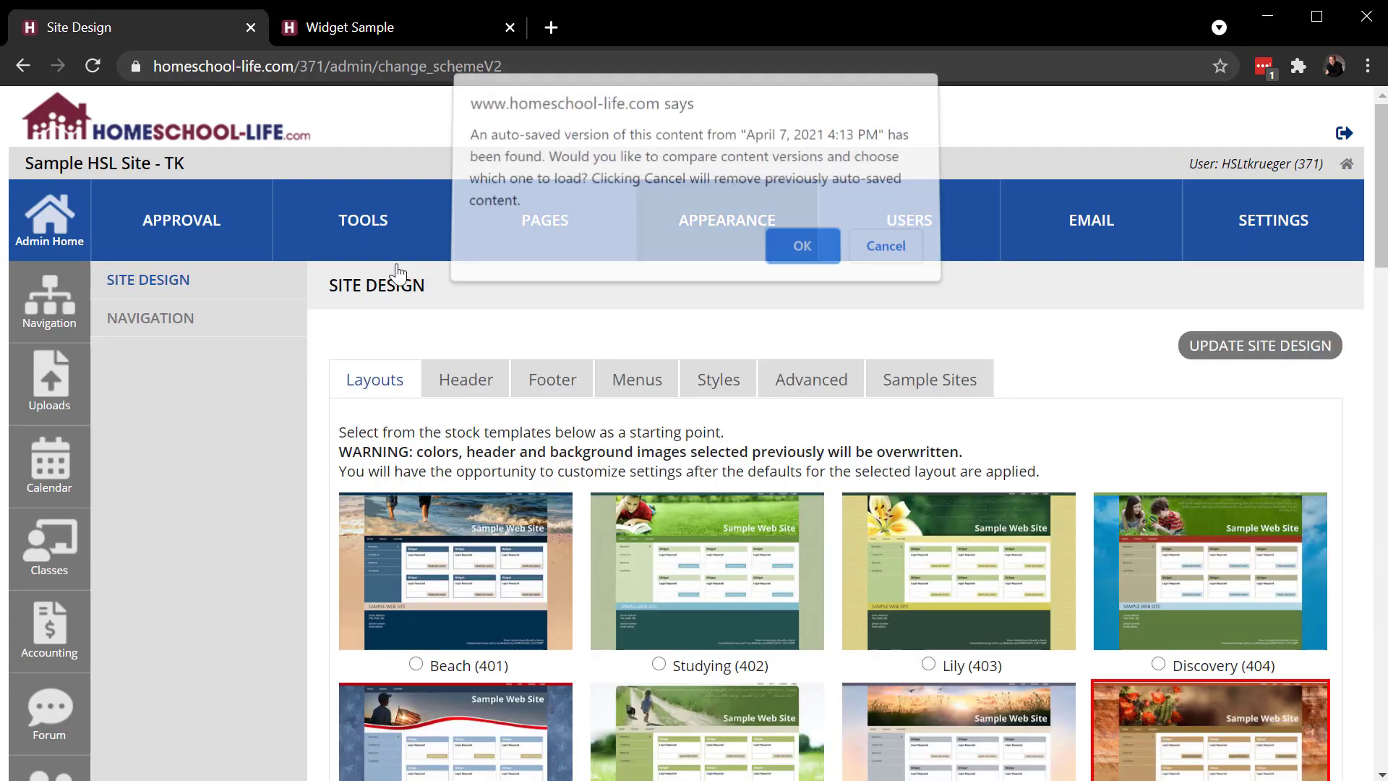
click(884, 252)
click(170, 319)
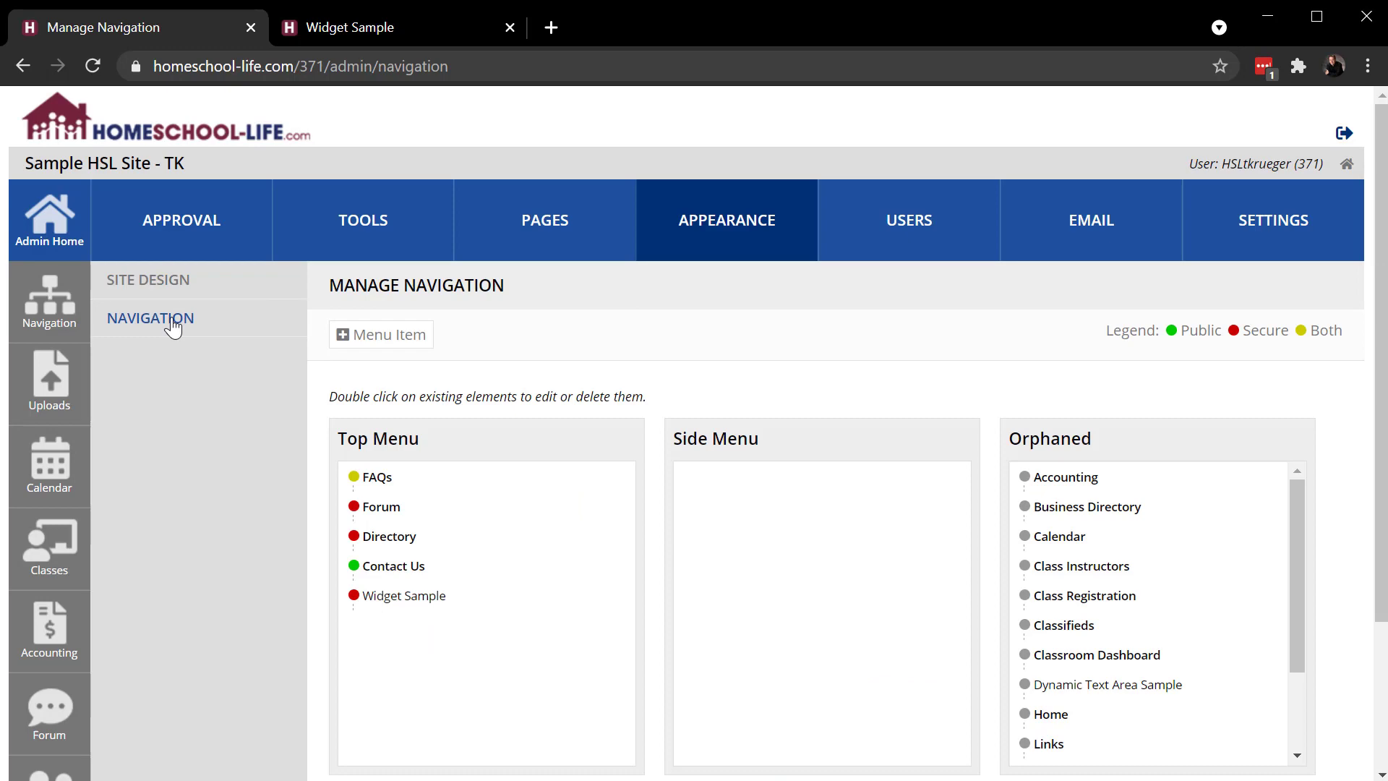
scroll(1212, 688, down, 2)
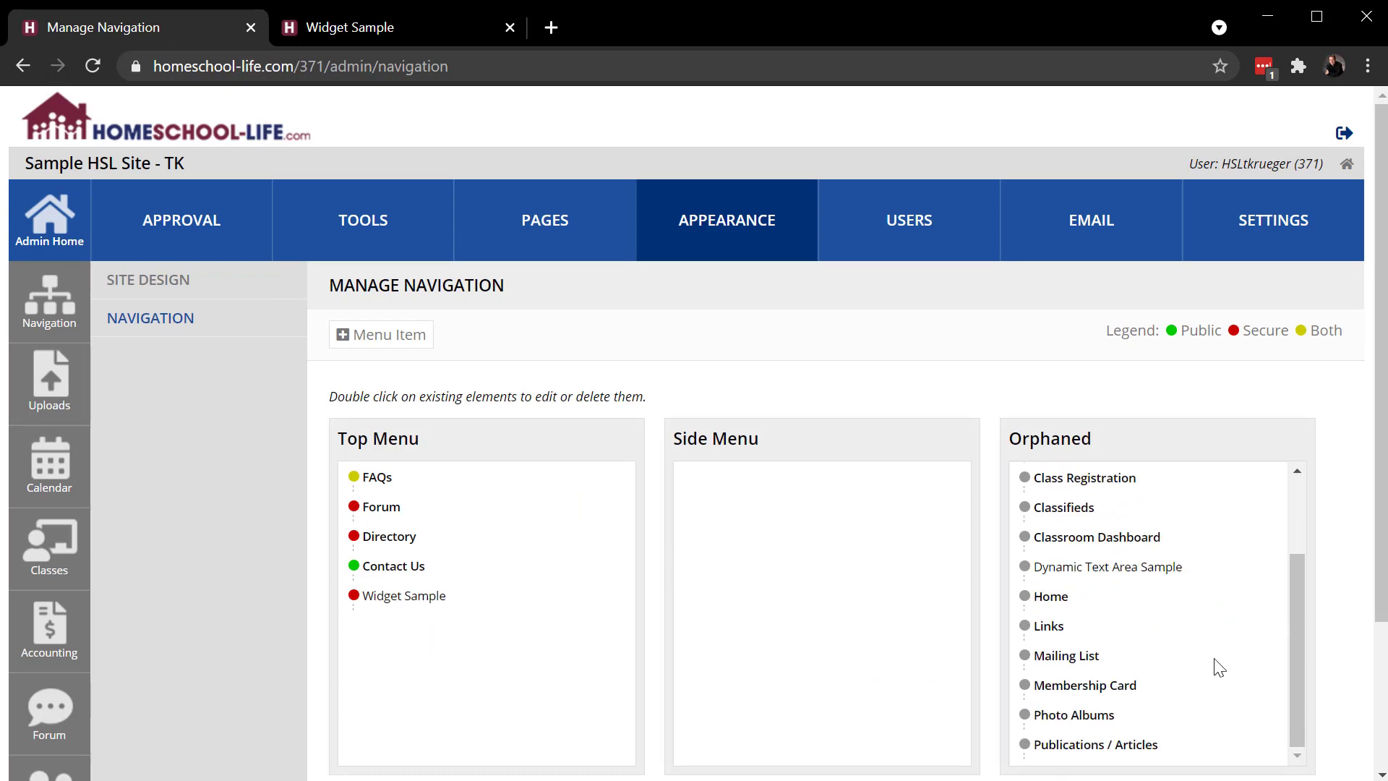
scroll(1219, 666, down, 3)
scroll(1234, 480, up, 2)
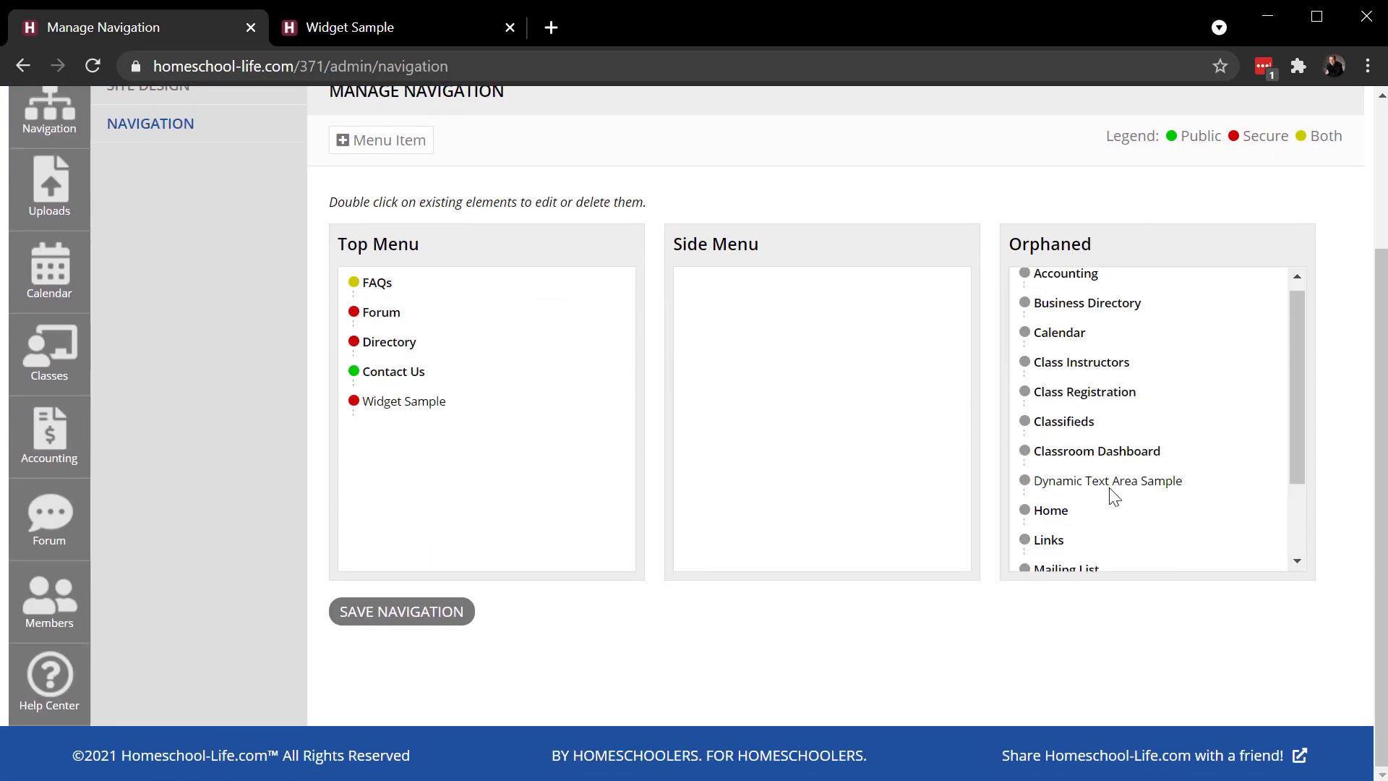
drag(1114, 497, 335, 407)
click(431, 611)
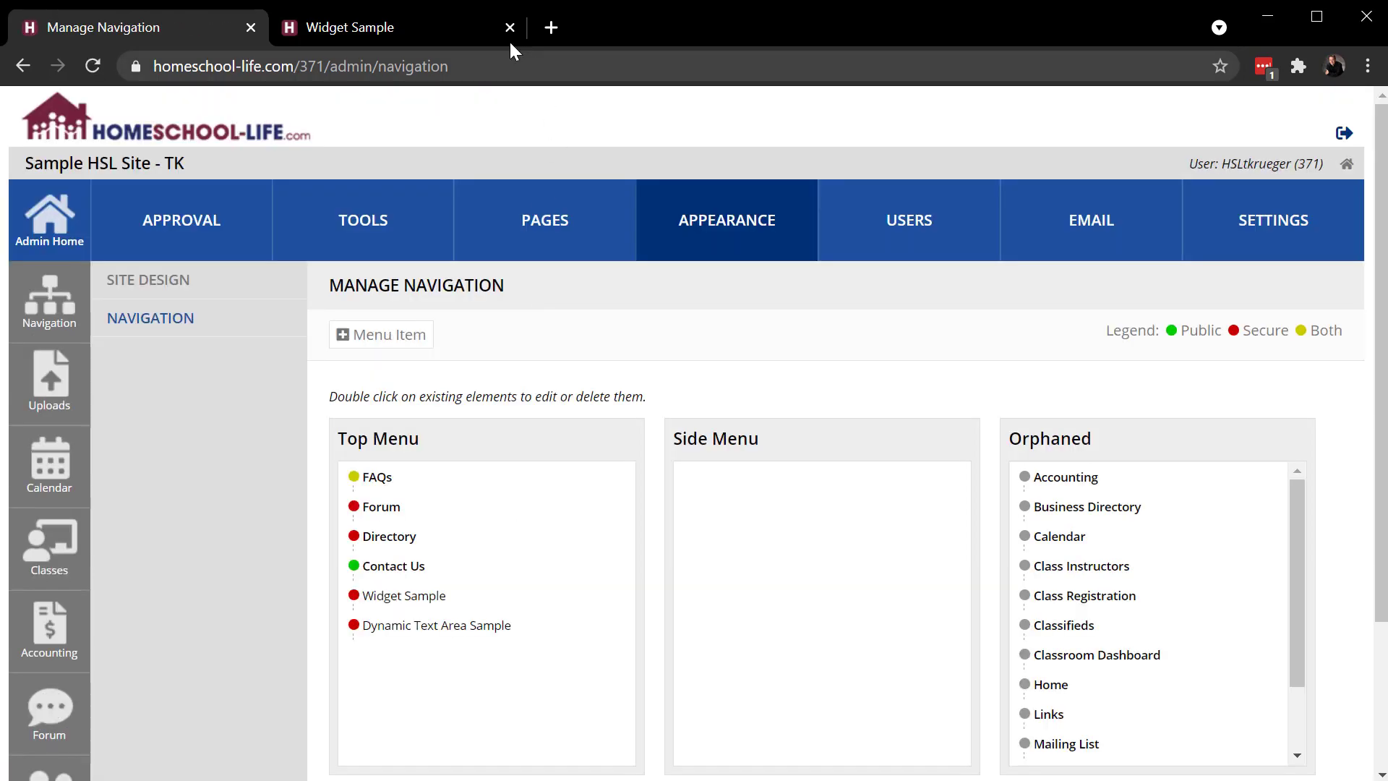
click(418, 22)
Reload the site, open Dynamic Text Area Sample showing Example Title, then return to Manage Navigation
click(93, 67)
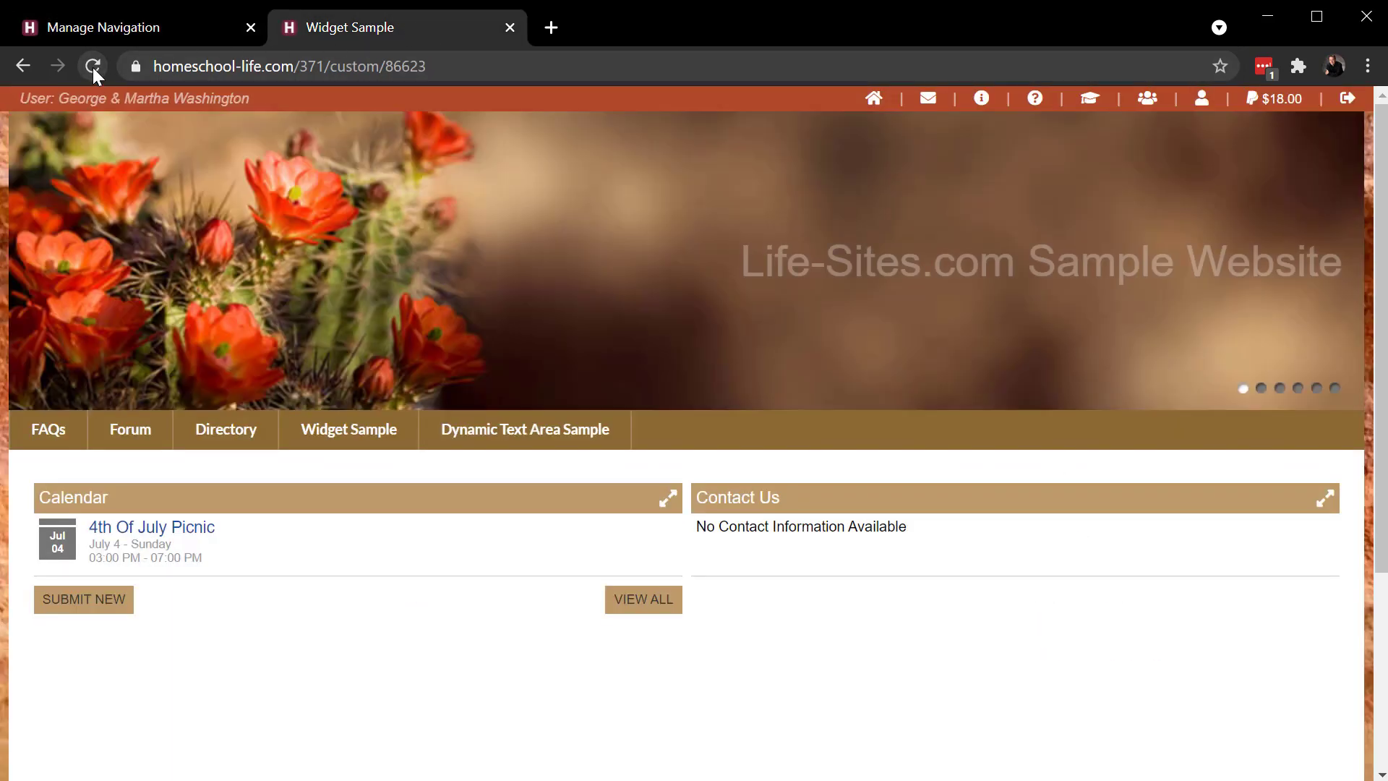
click(497, 430)
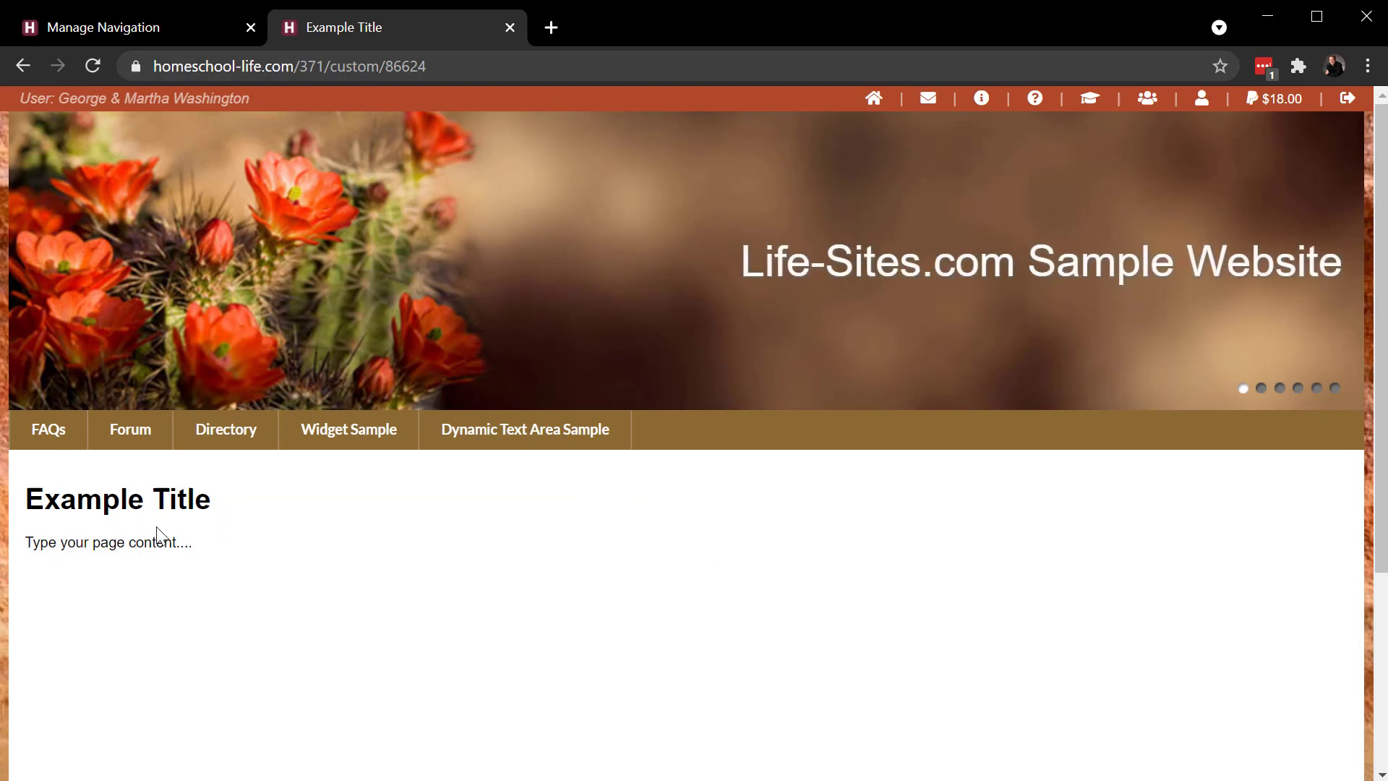
click(153, 27)
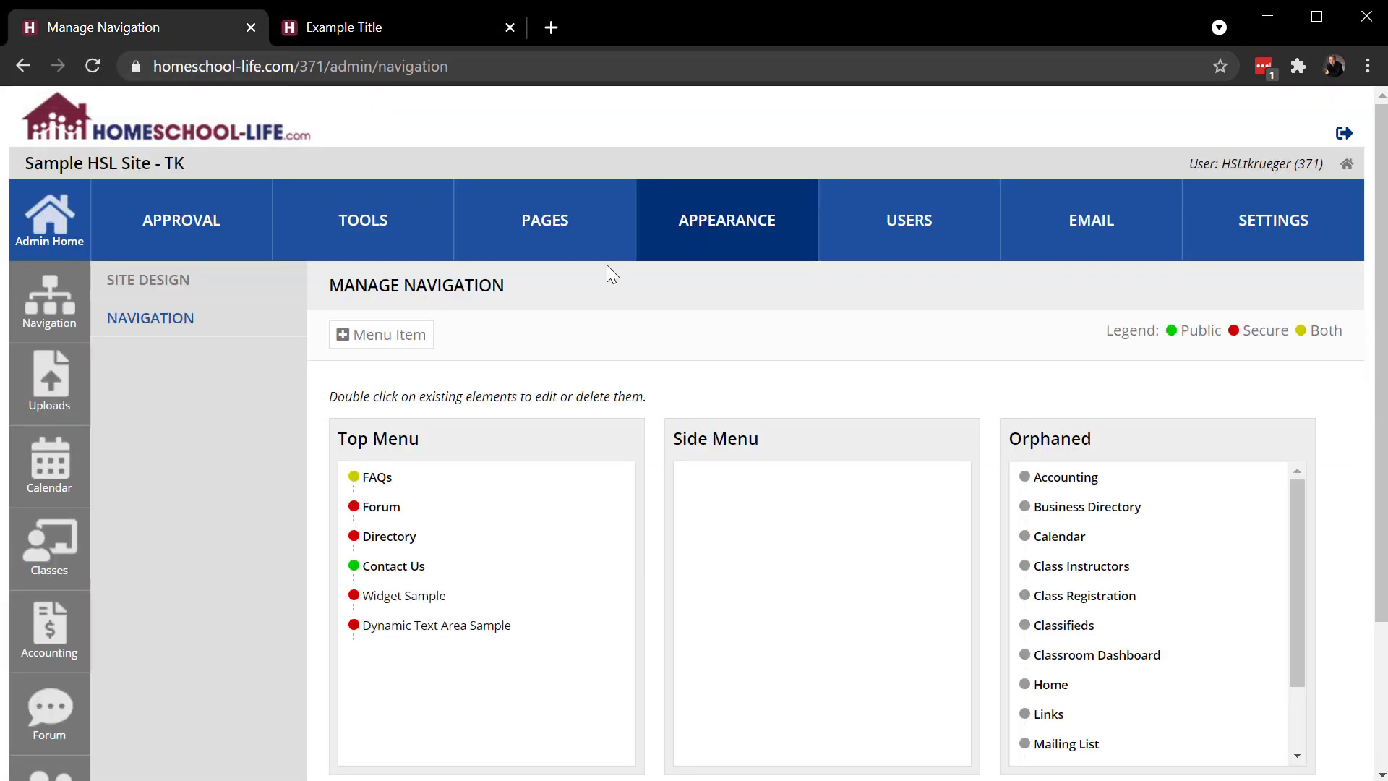
Inspect Dynamic Text Area Sample's 'Example Title' page title, then return to the Custom Pages list
click(561, 235)
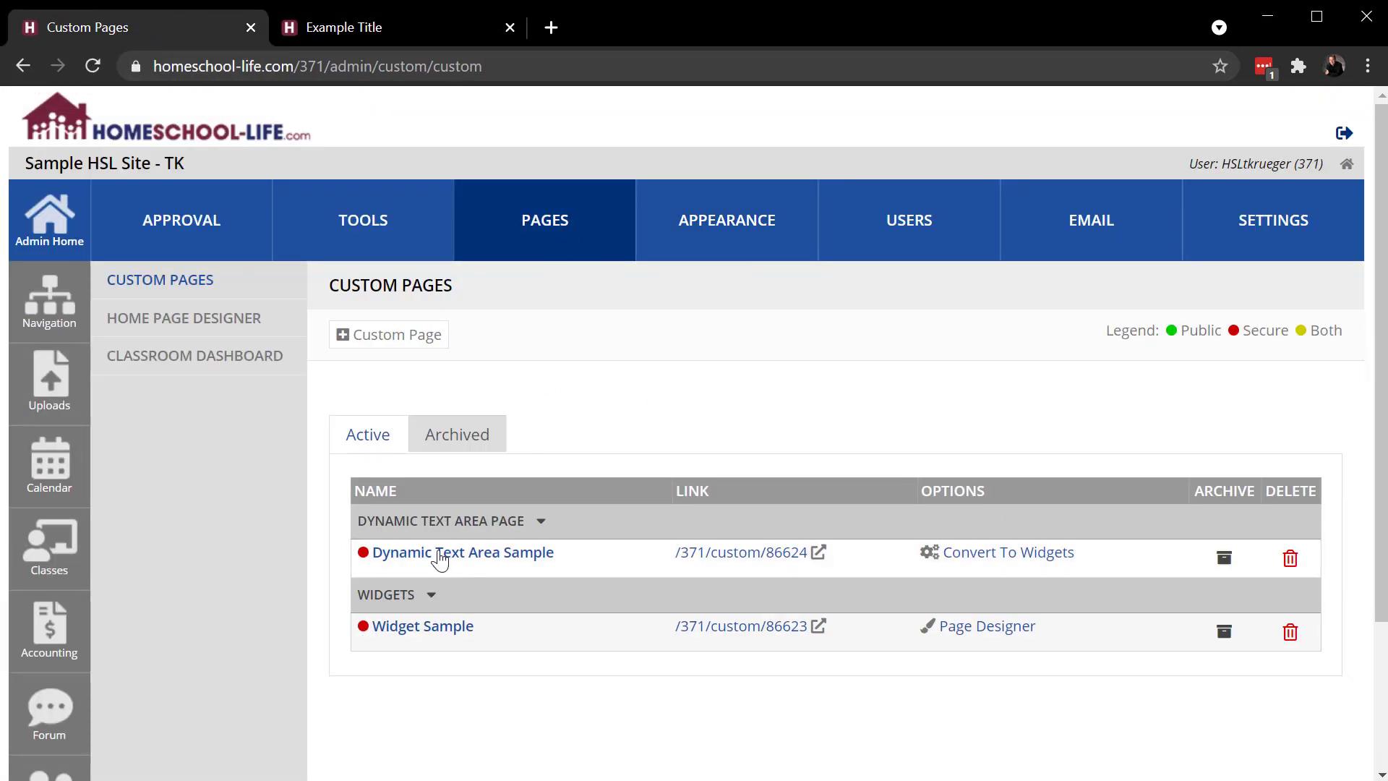
click(440, 557)
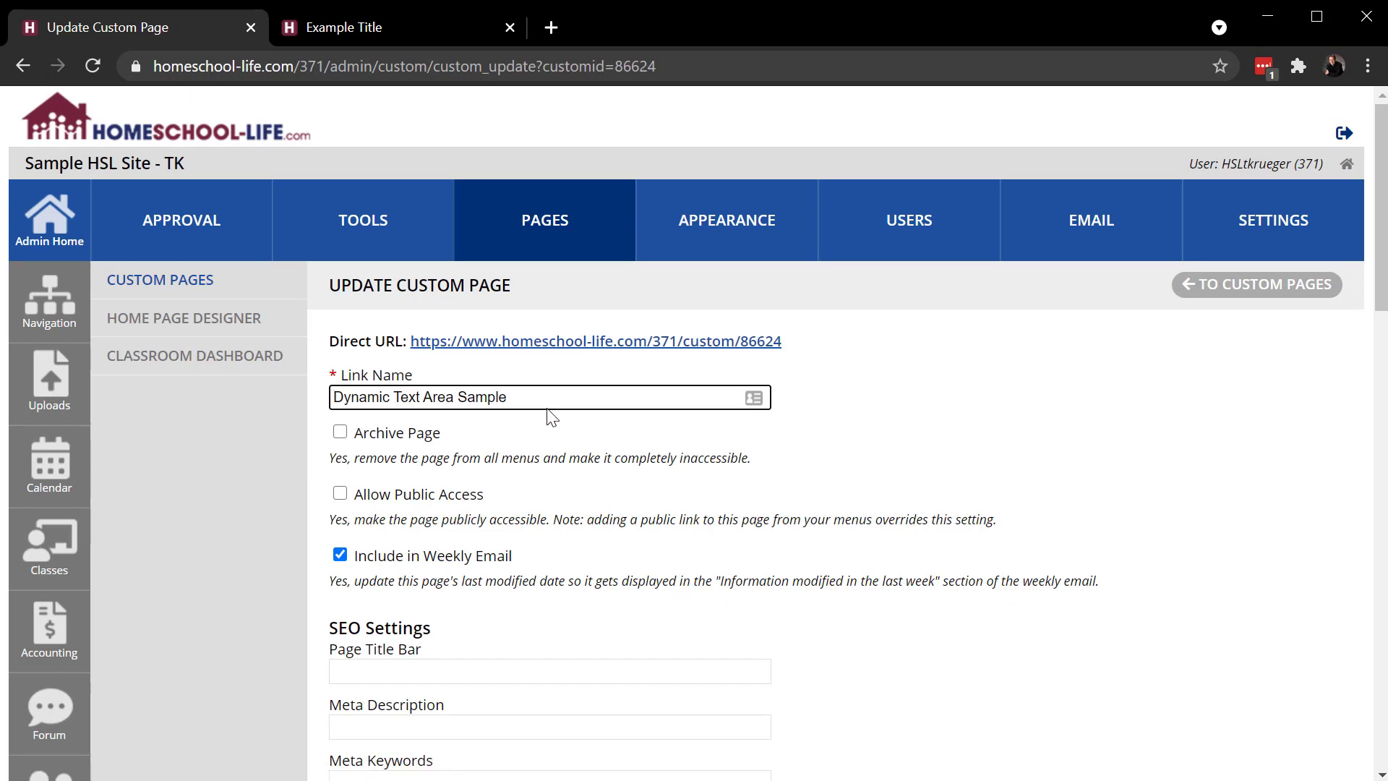
scroll(864, 455, down, 9)
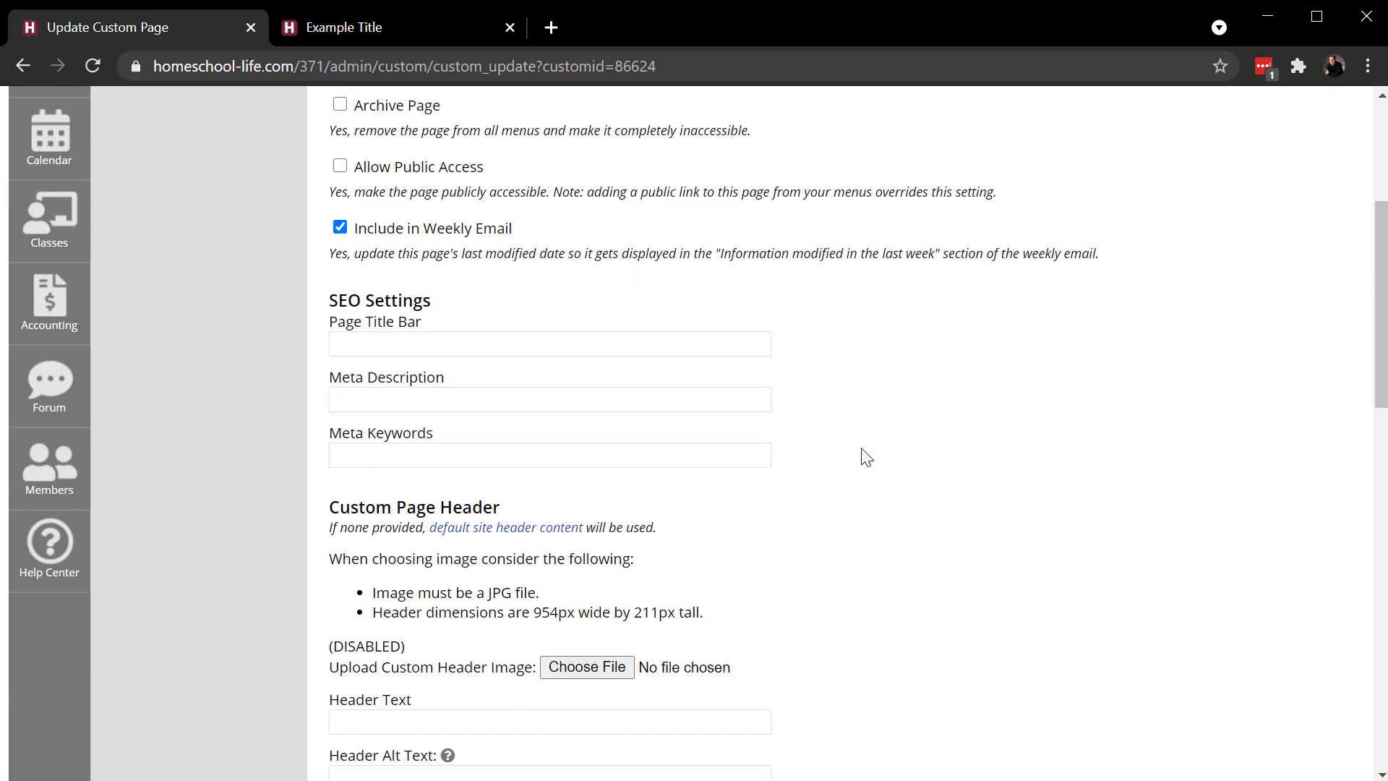
drag(484, 590, 331, 590)
click(344, 27)
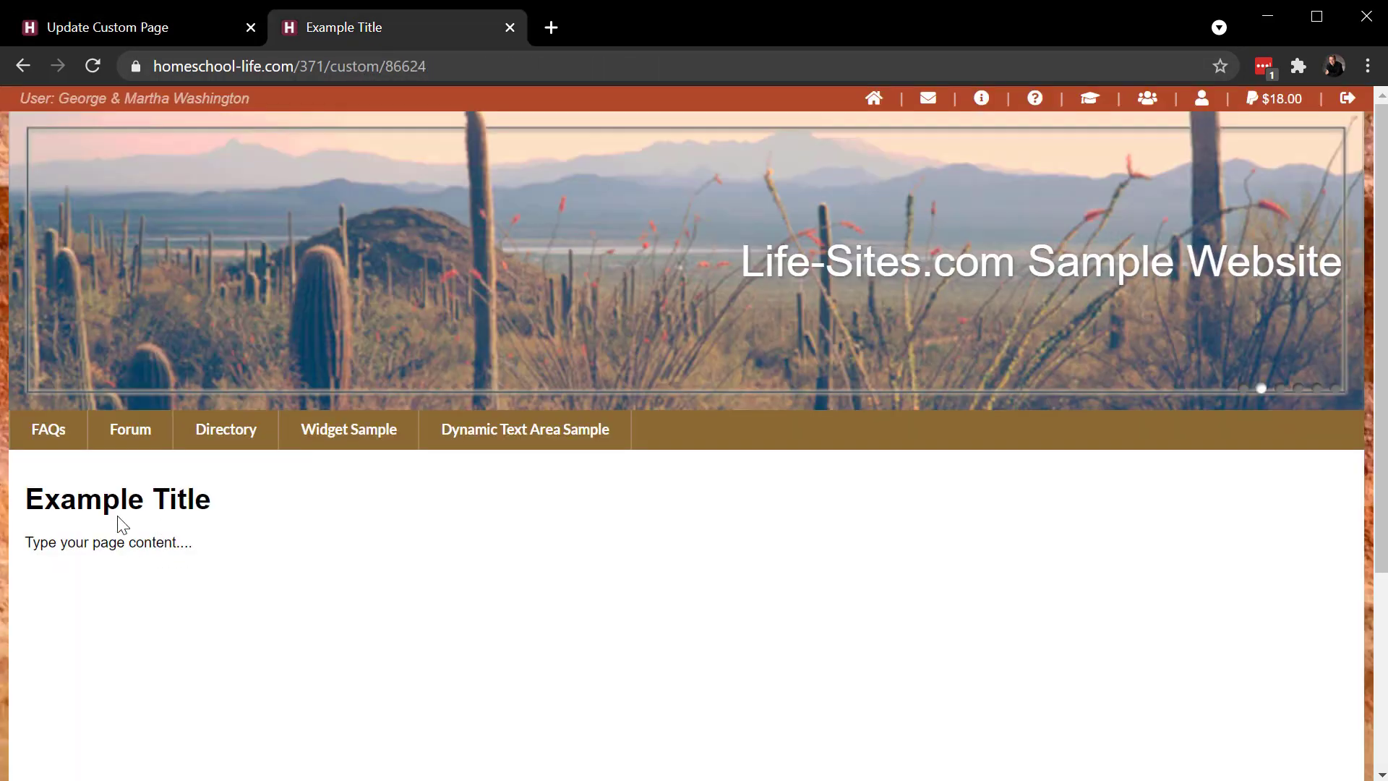
click(159, 26)
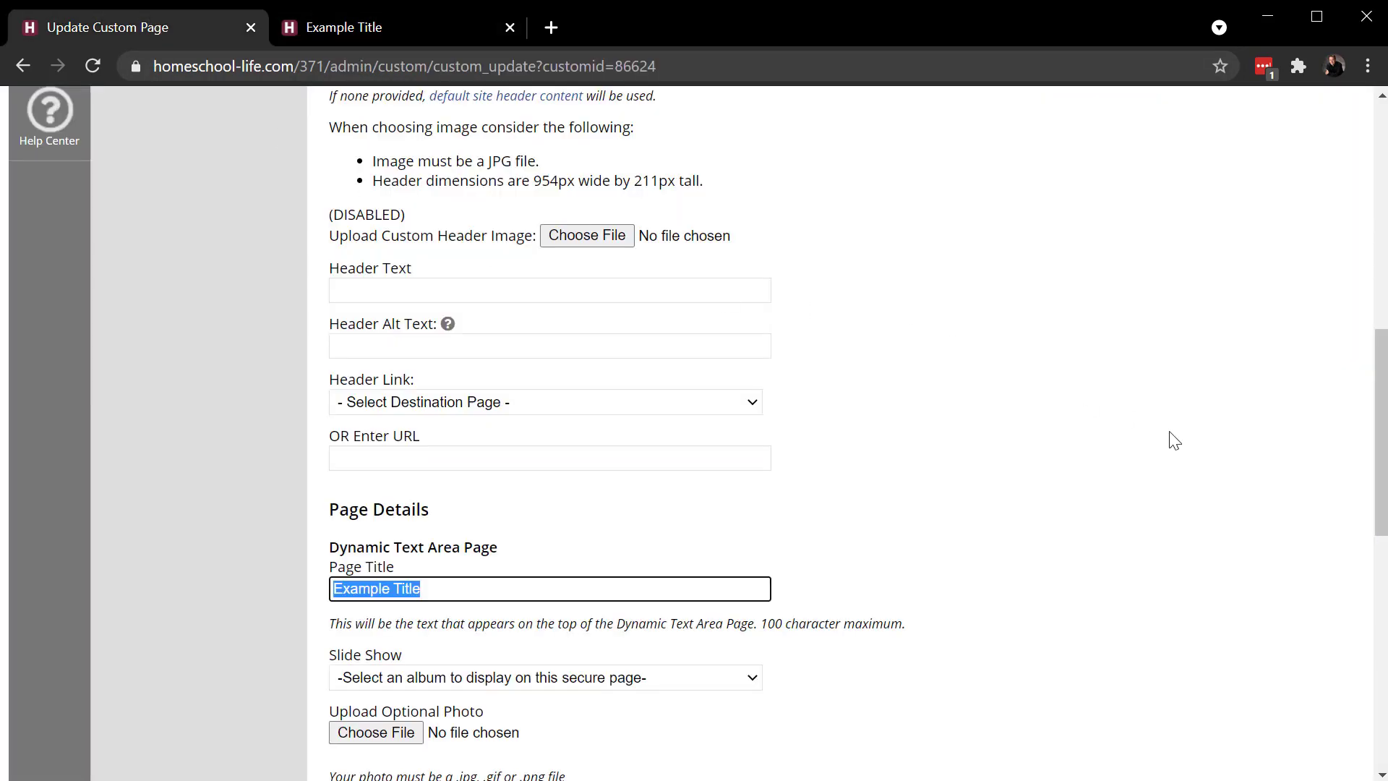
scroll(1171, 436, down, 4)
scroll(1171, 437, up, 8)
scroll(1173, 441, up, 5)
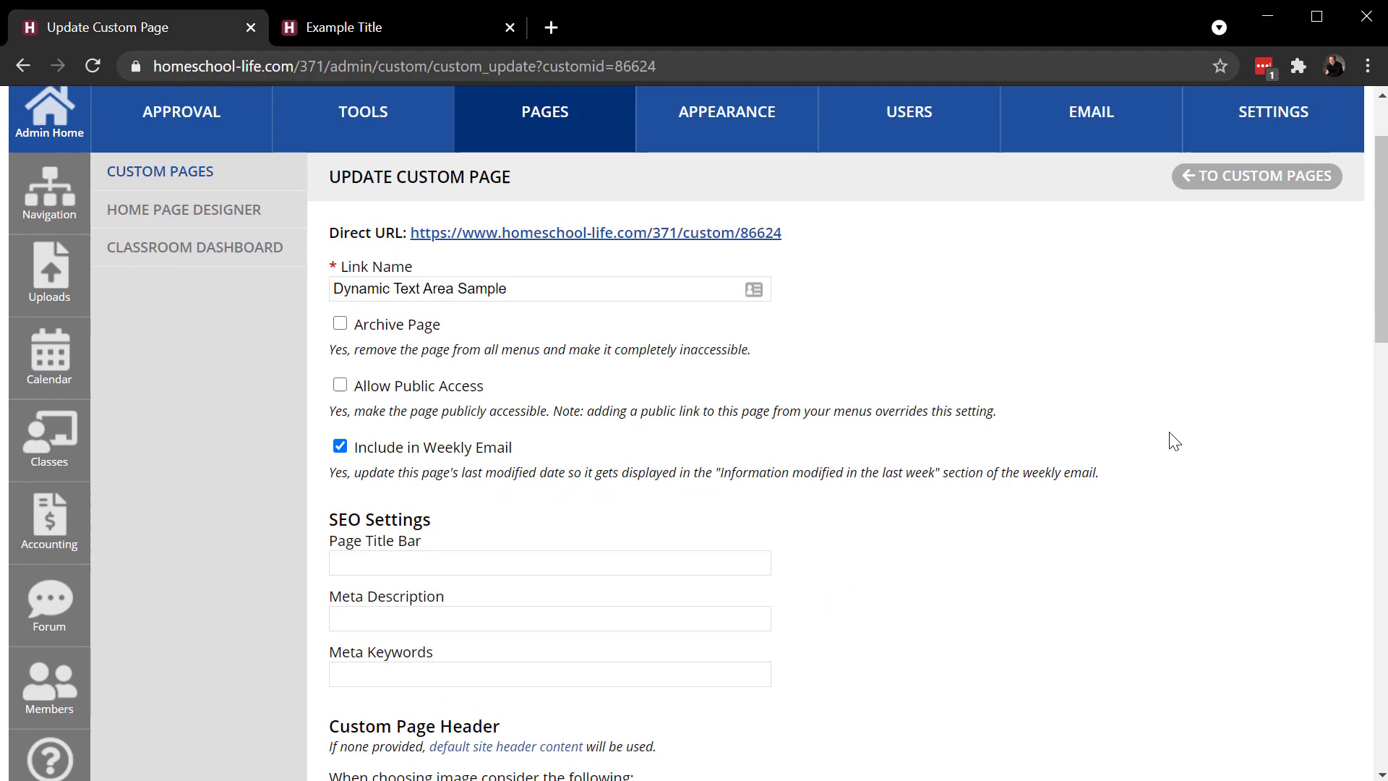
click(544, 122)
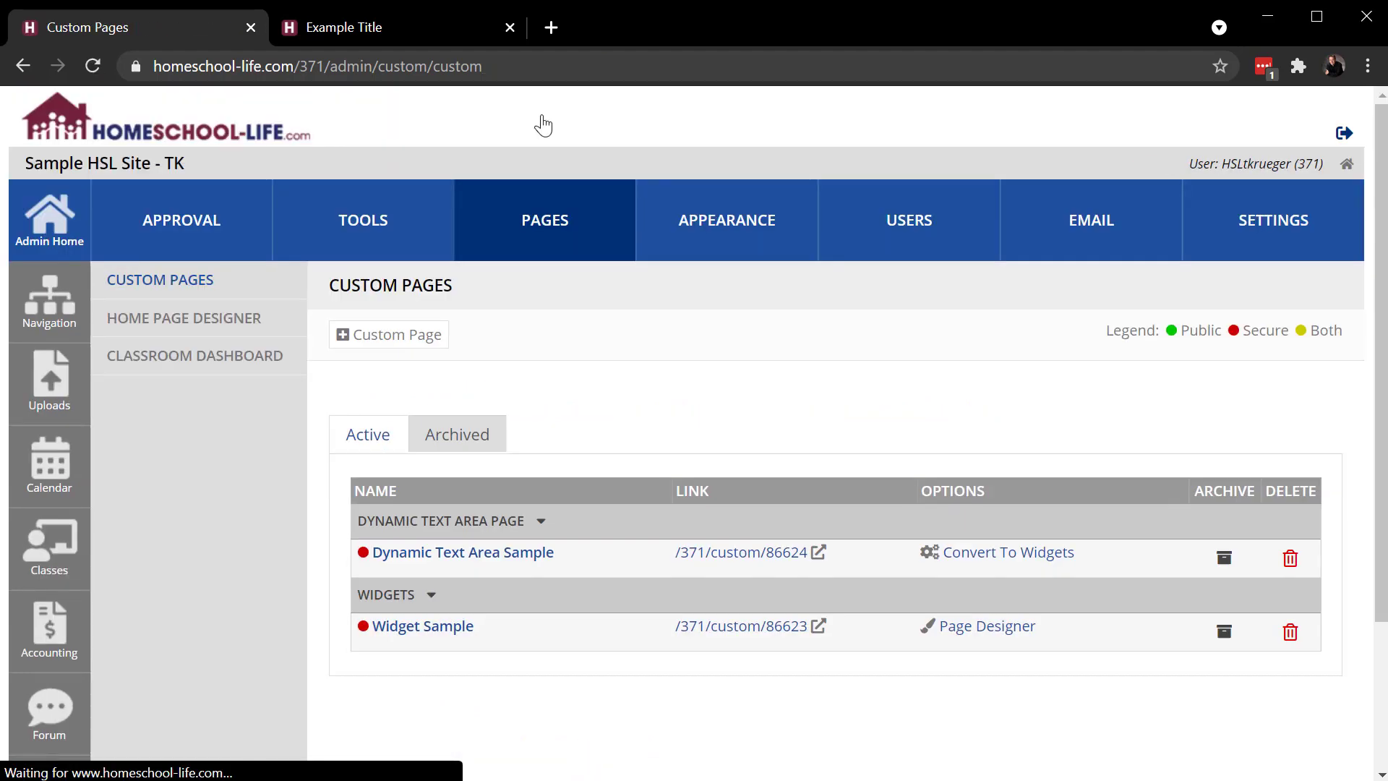
Start a new custom page and try Dynamic Database, Interactive Form, then Upload a File as its type
click(380, 343)
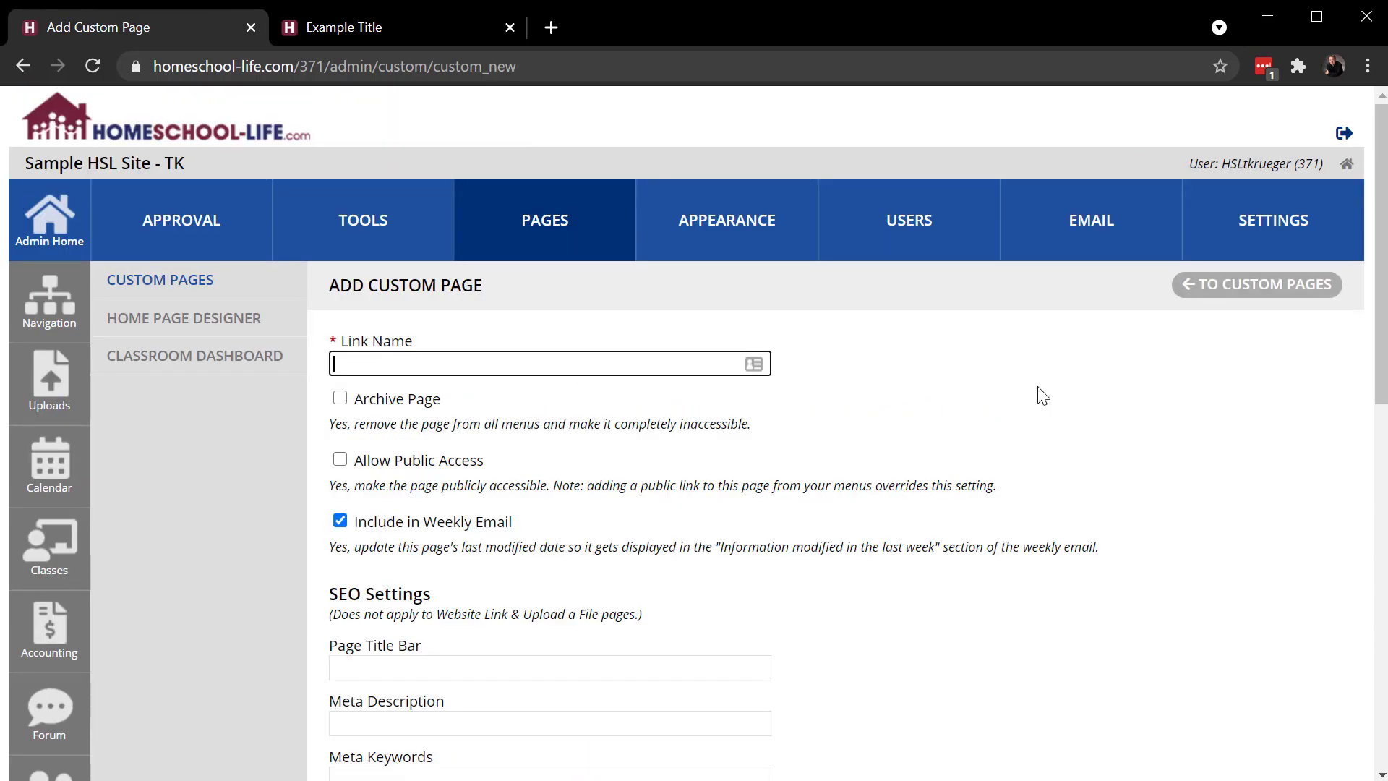
scroll(1042, 395, down, 10)
scroll(1043, 396, down, 1)
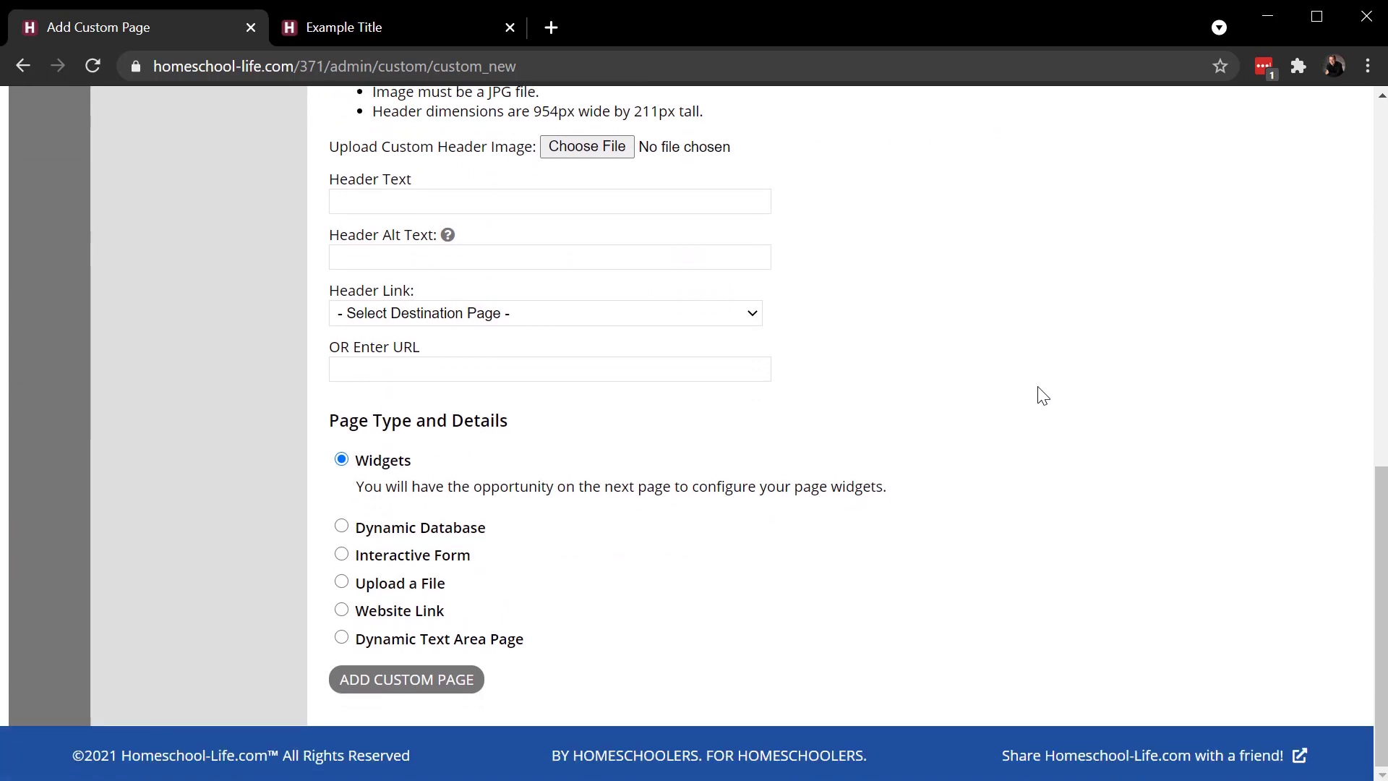
click(388, 528)
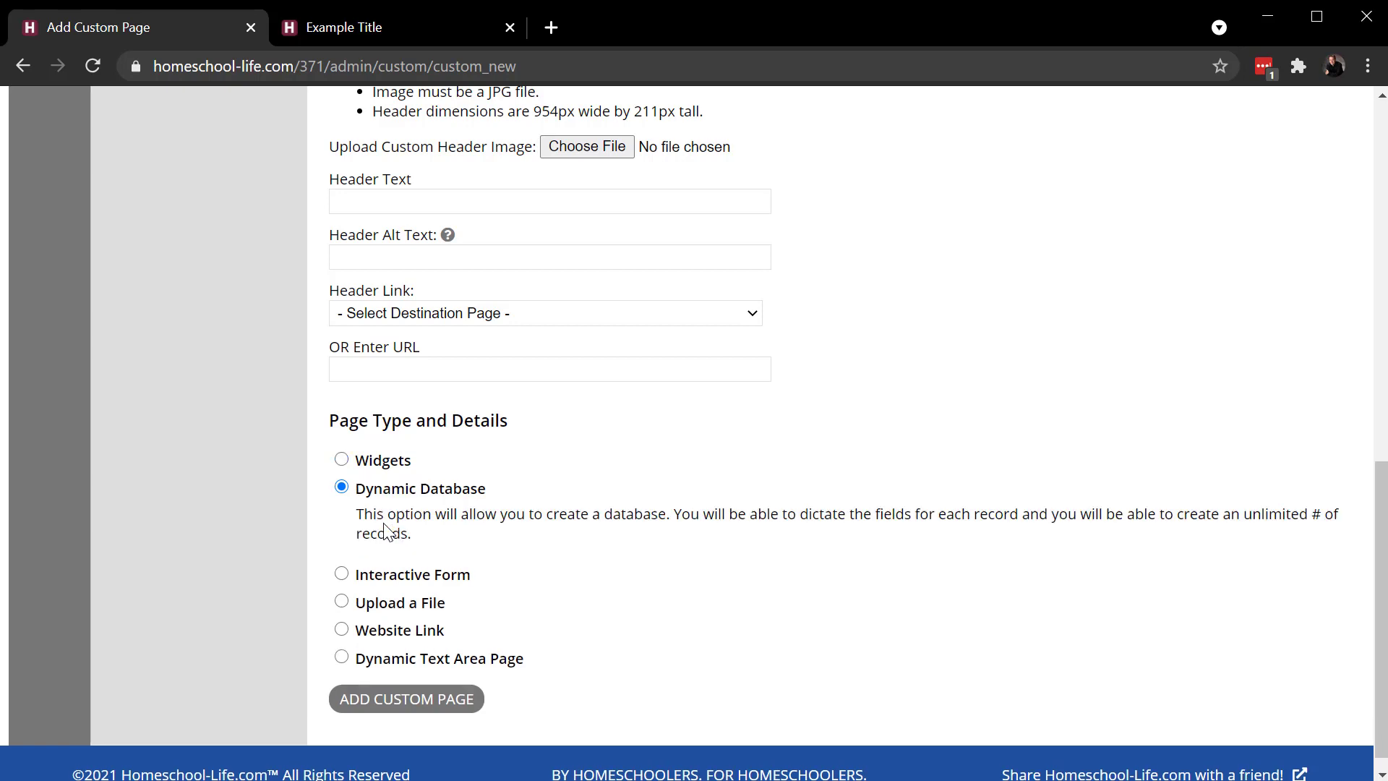
click(388, 578)
scroll(1028, 464, down, 2)
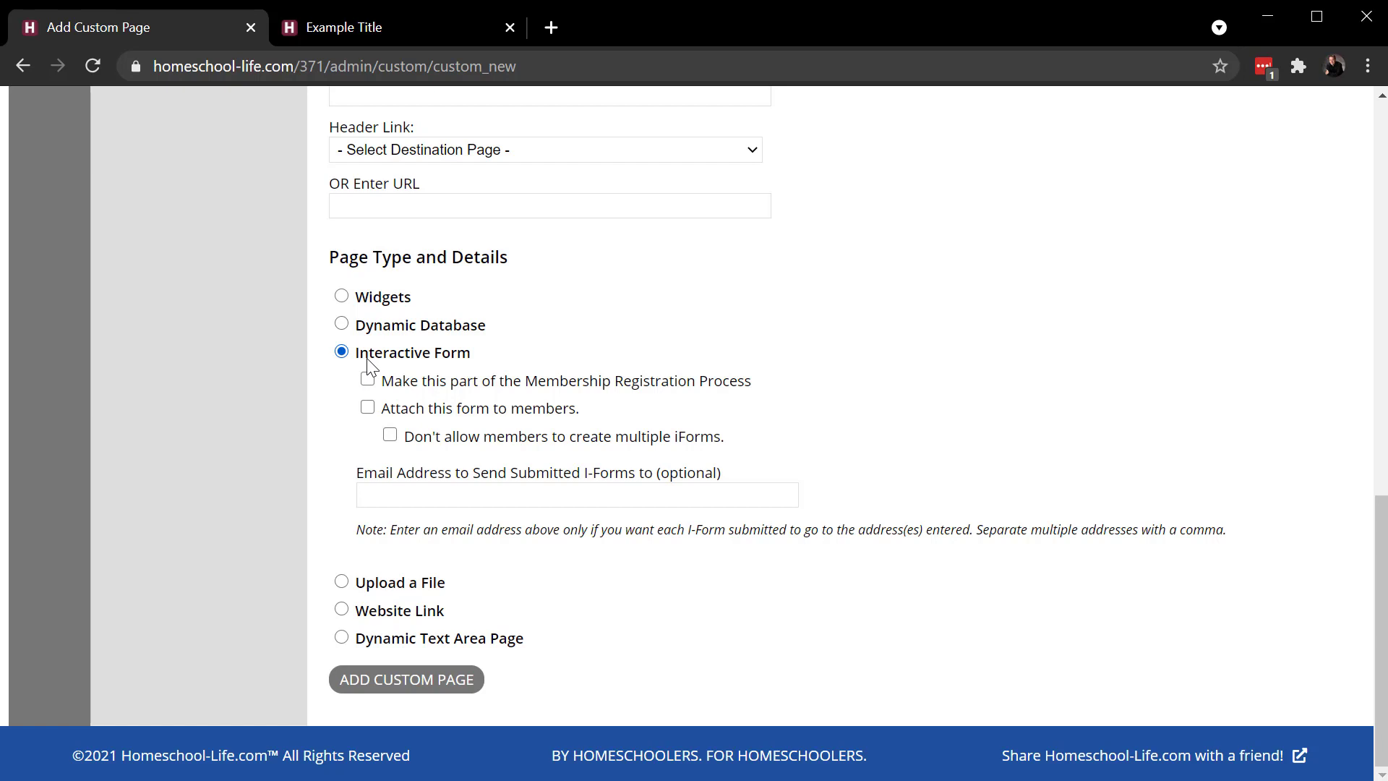
click(418, 589)
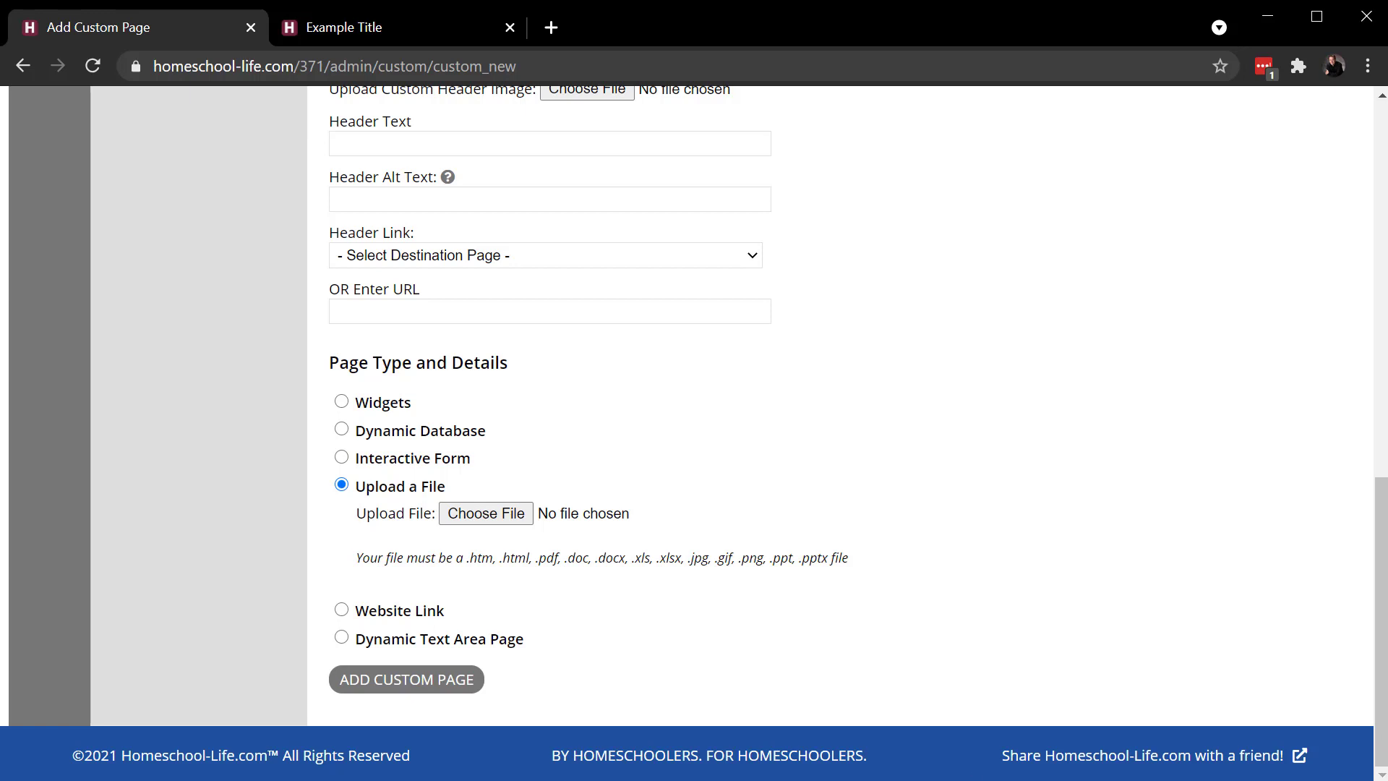
click(342, 609)
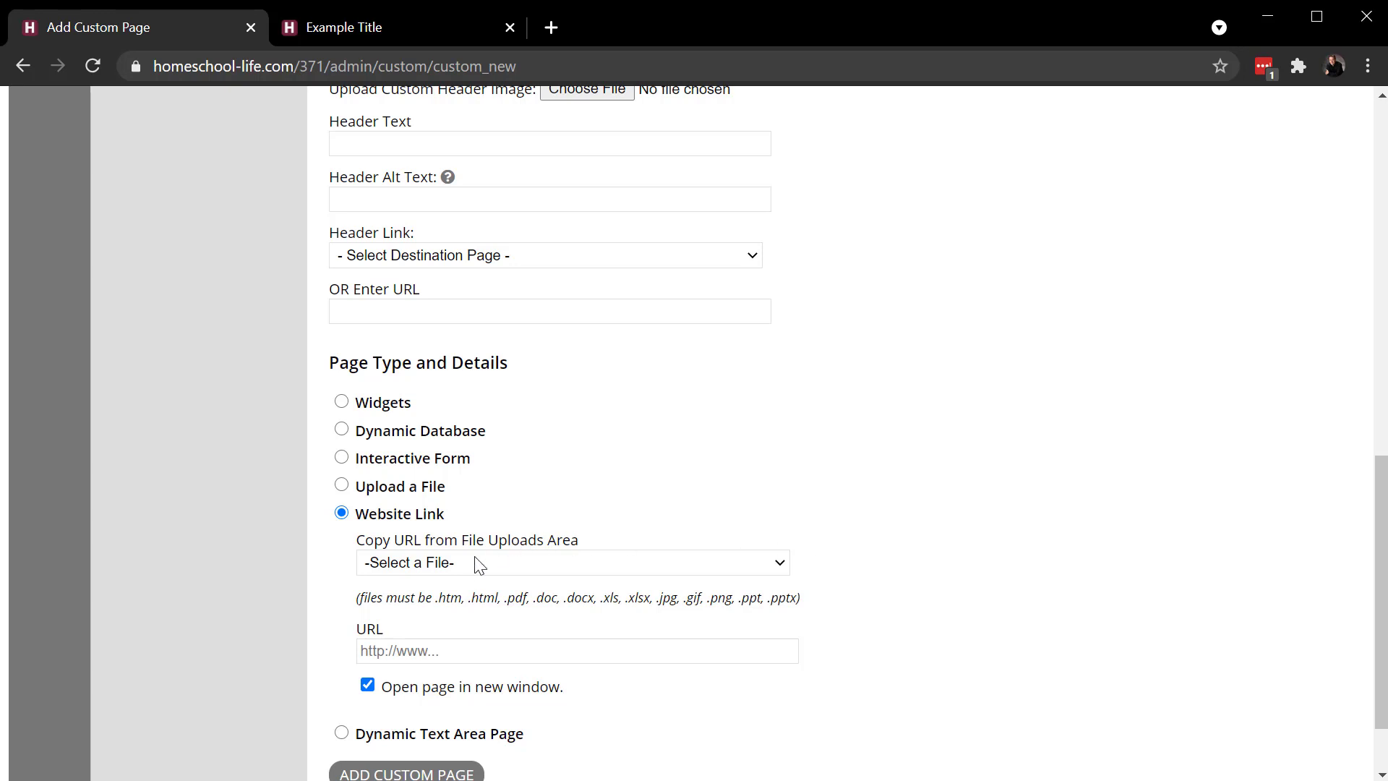
click(452, 651)
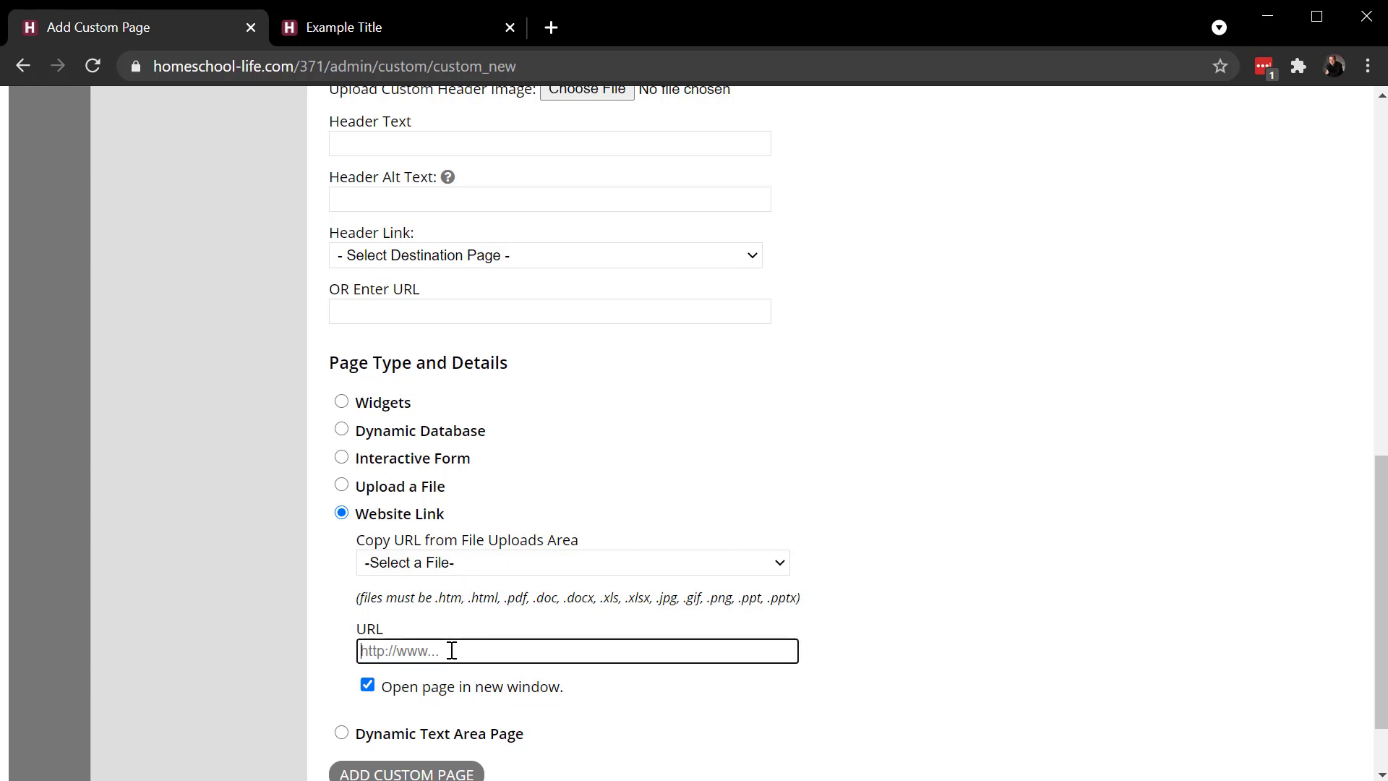
text(h)
text(ttp://www.hslda.org)
Name the page 'HSLDA', save it, and dismiss the page-added confirmation
scroll(895, 706, down, 2)
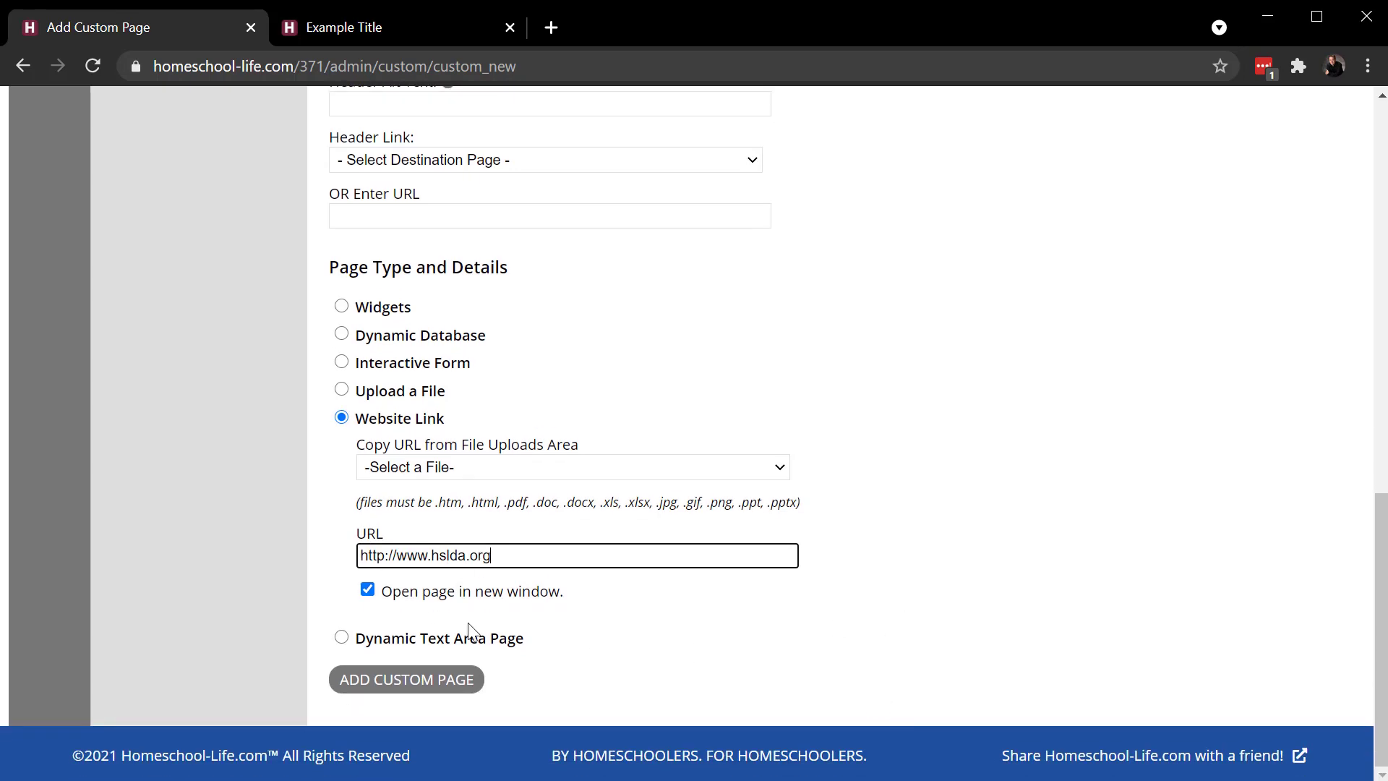
click(390, 669)
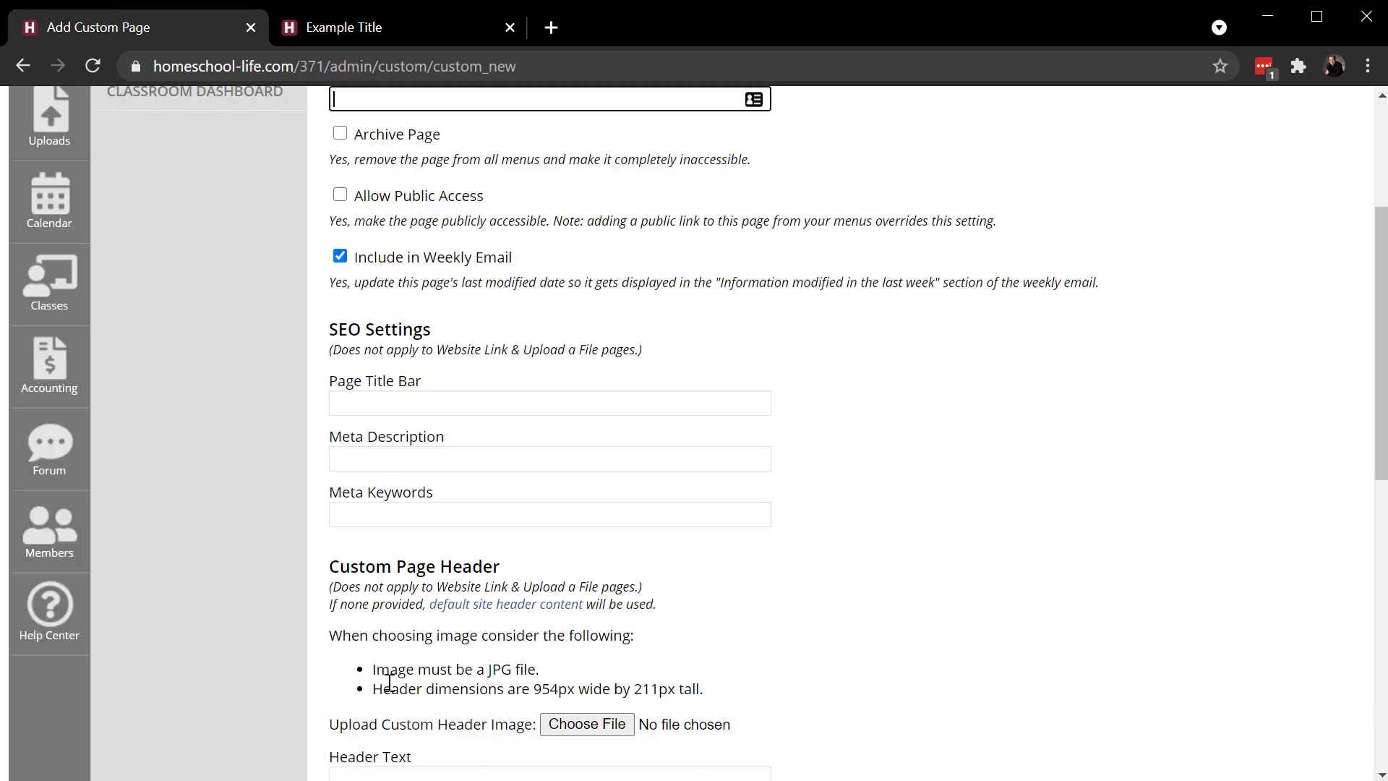
scroll(491, 287, up, 4)
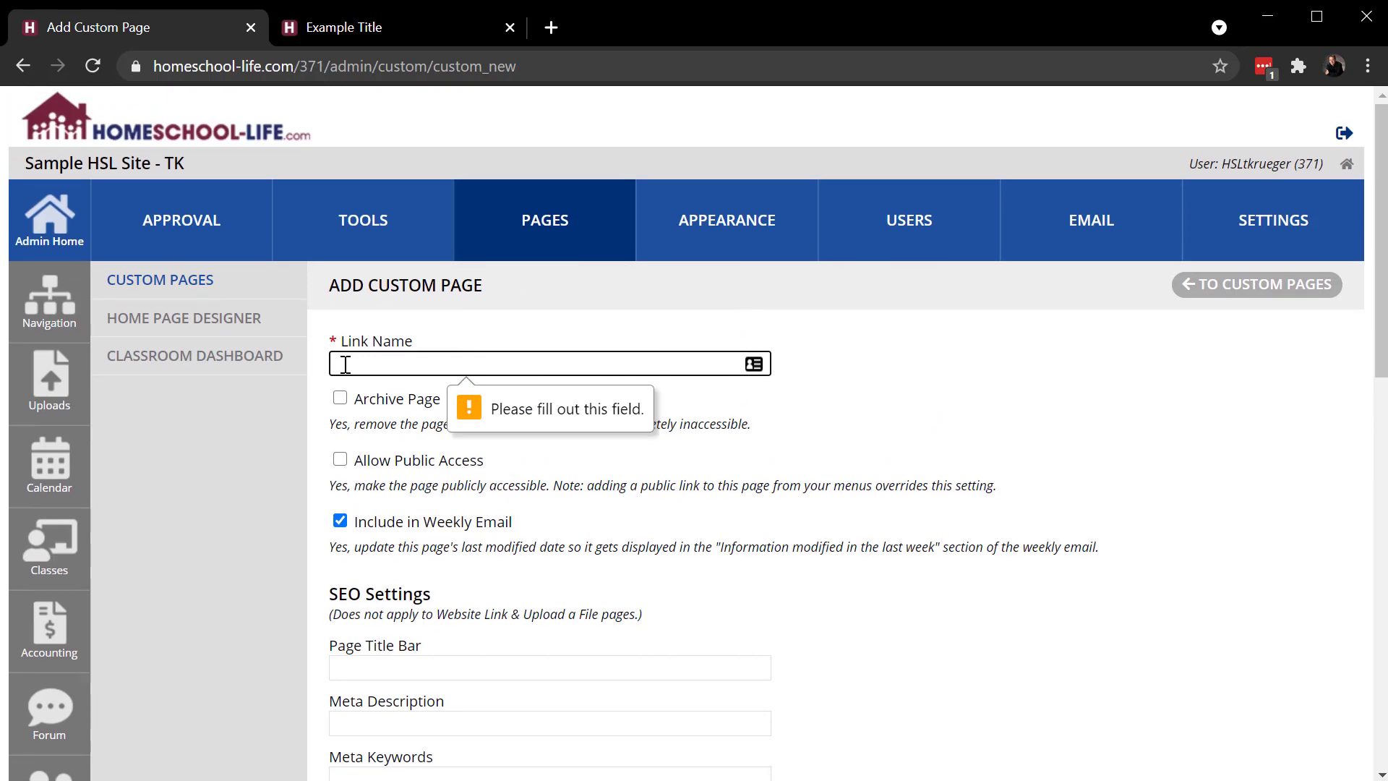
text(HS)
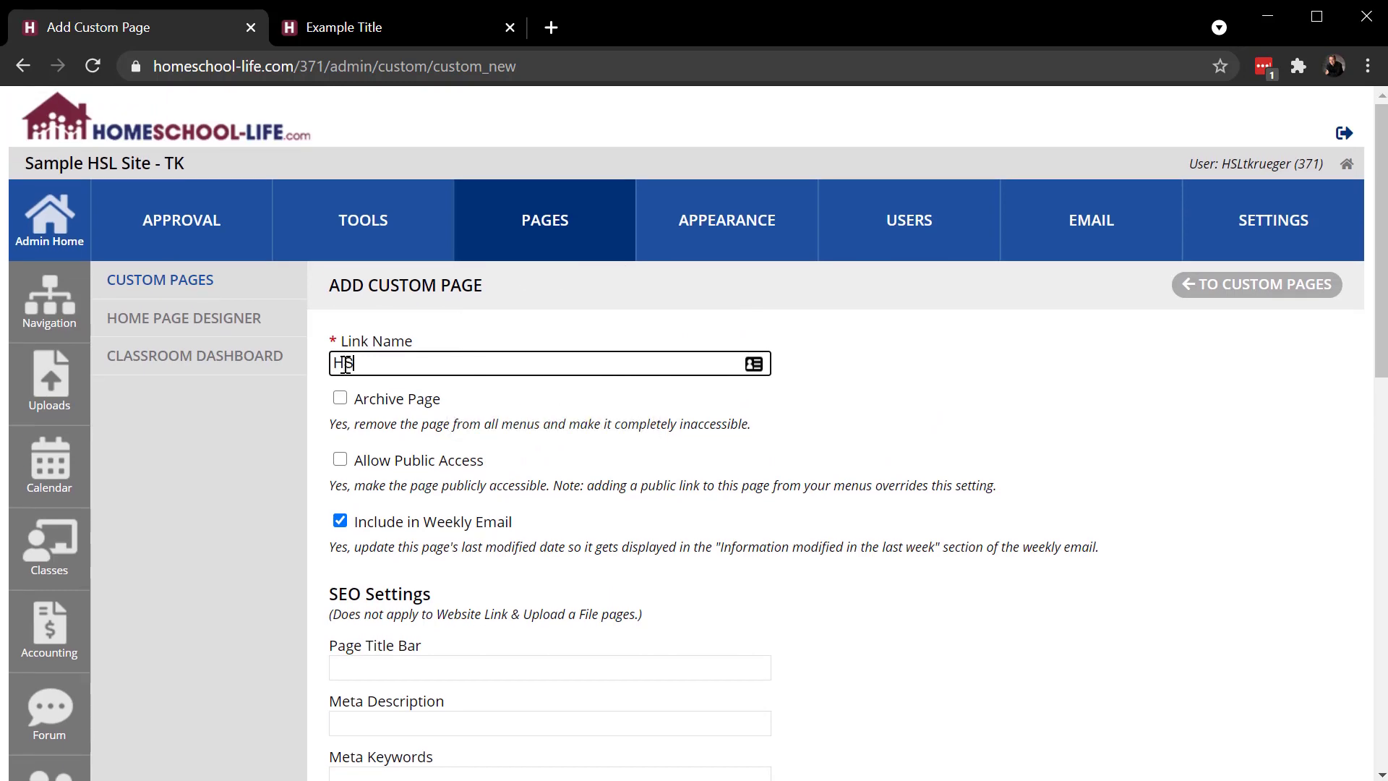
text(LDA)
scroll(574, 405, down, 14)
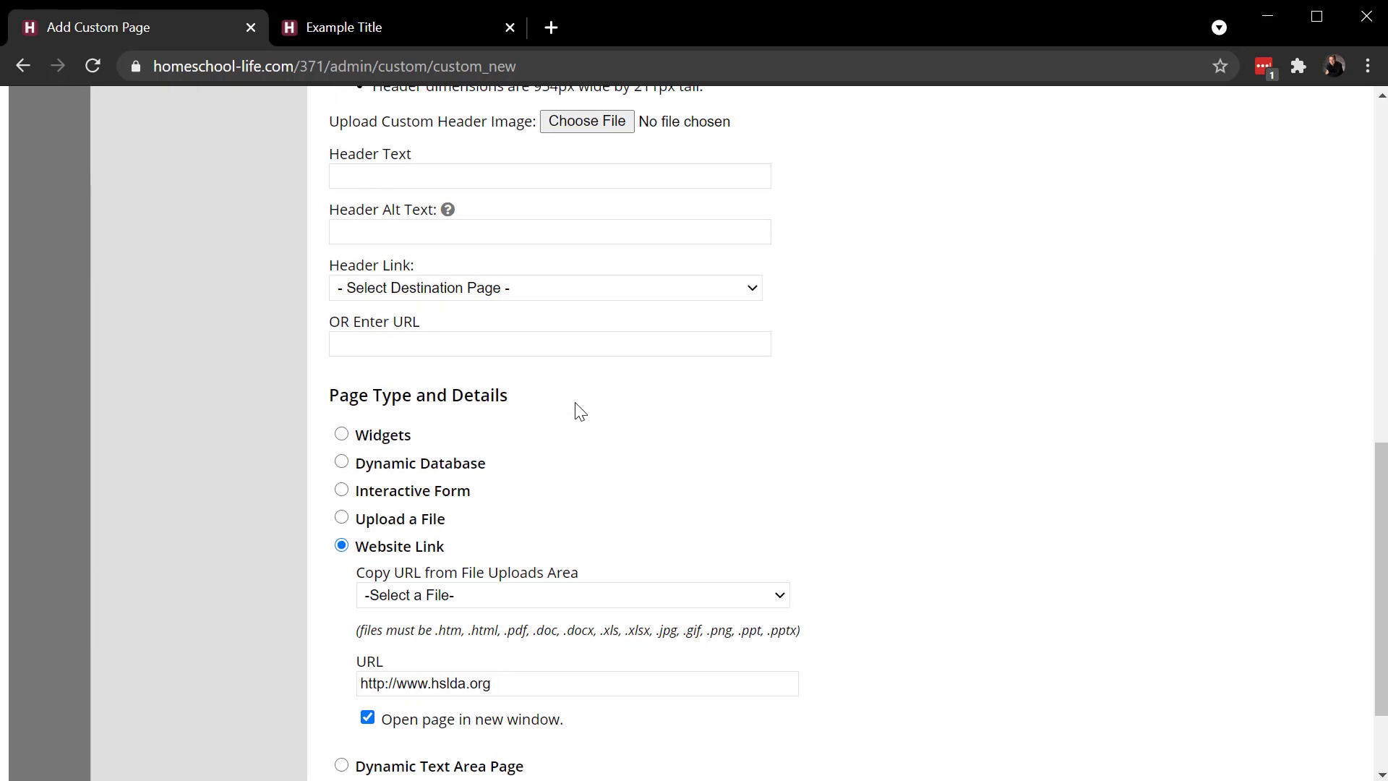
click(440, 684)
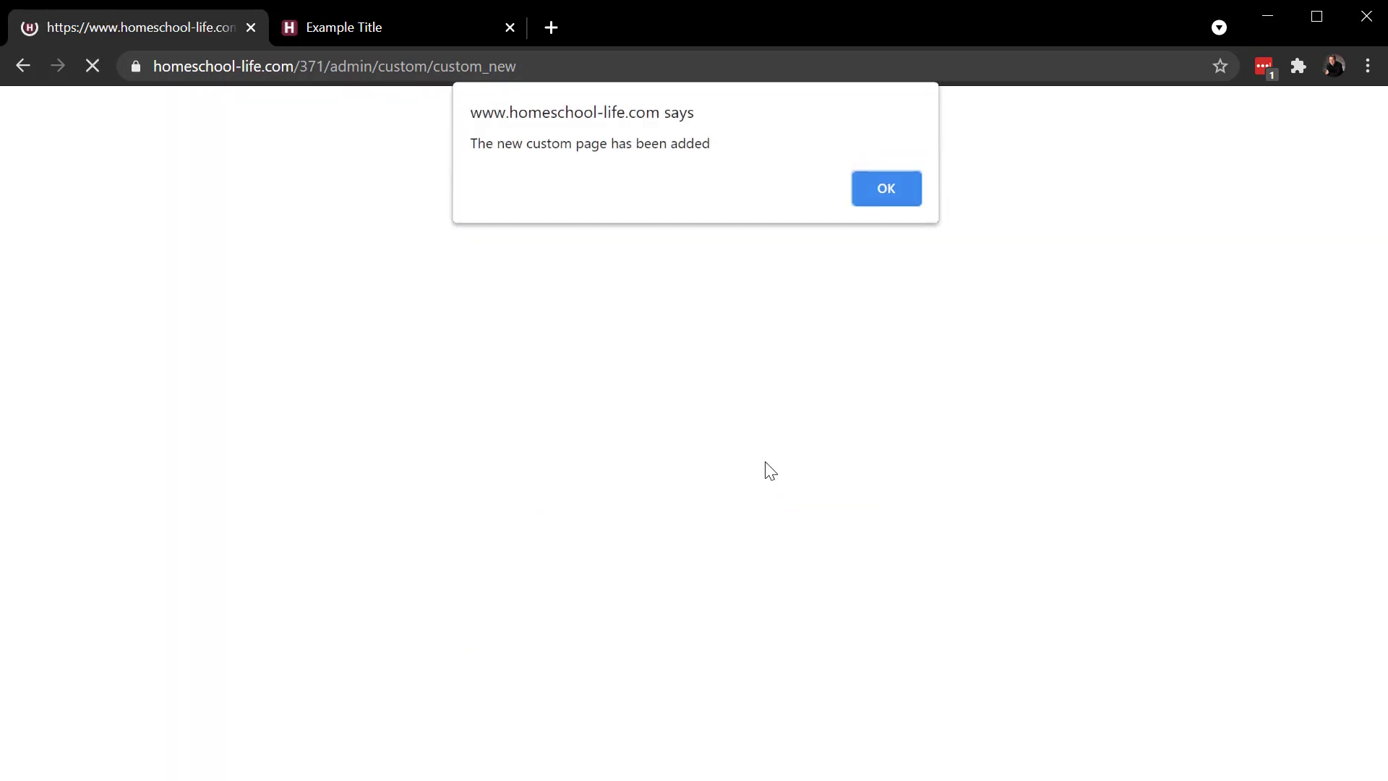
click(907, 172)
Move HSLDA from Orphaned items into the Top Menu and save the navigation
click(729, 224)
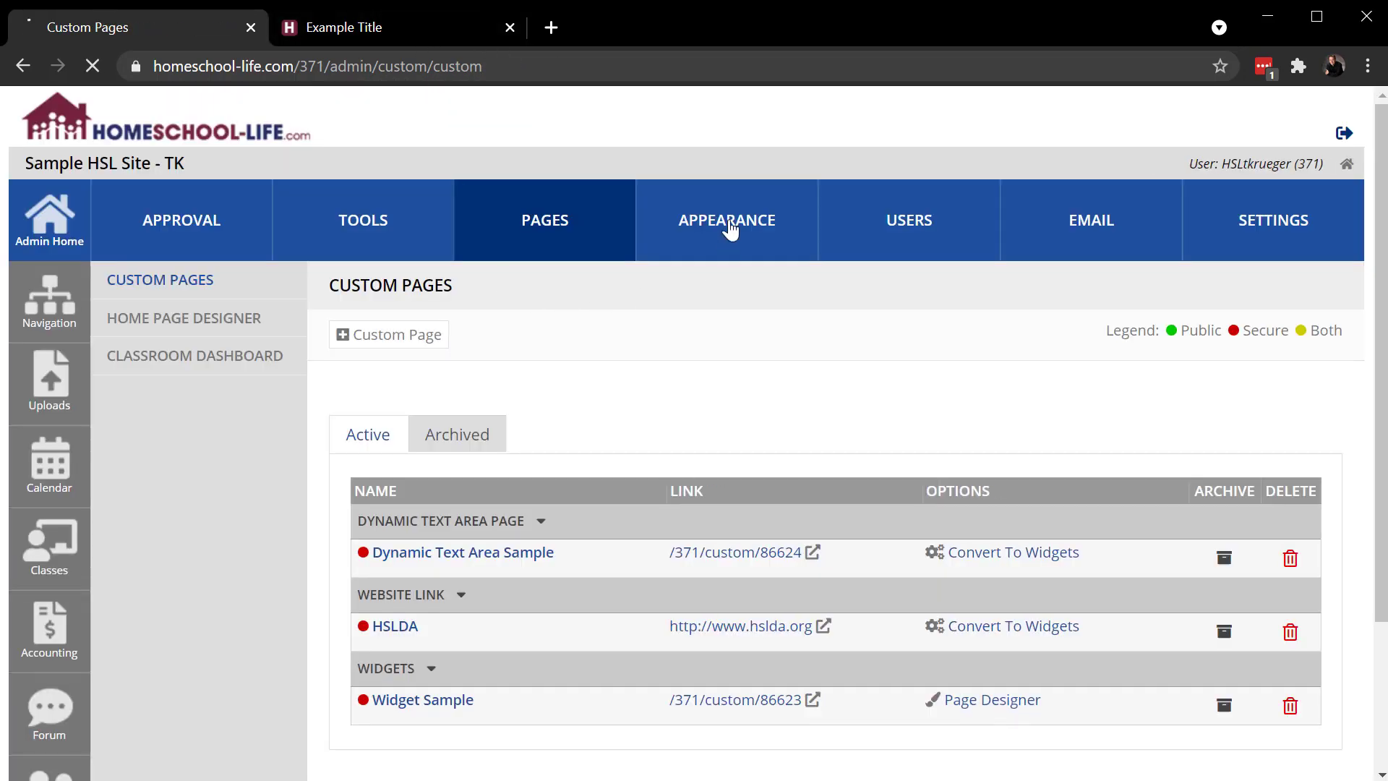
click(135, 322)
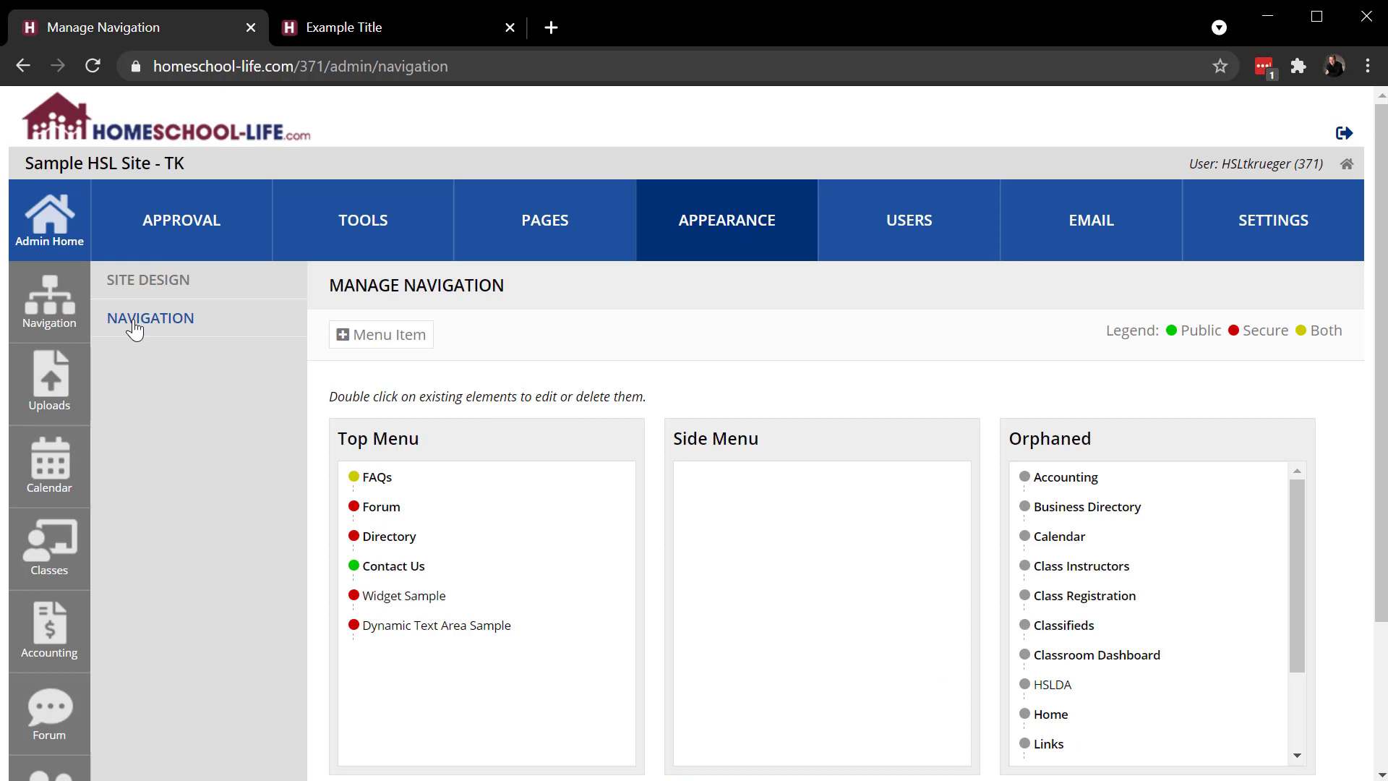
scroll(1199, 590, down, 2)
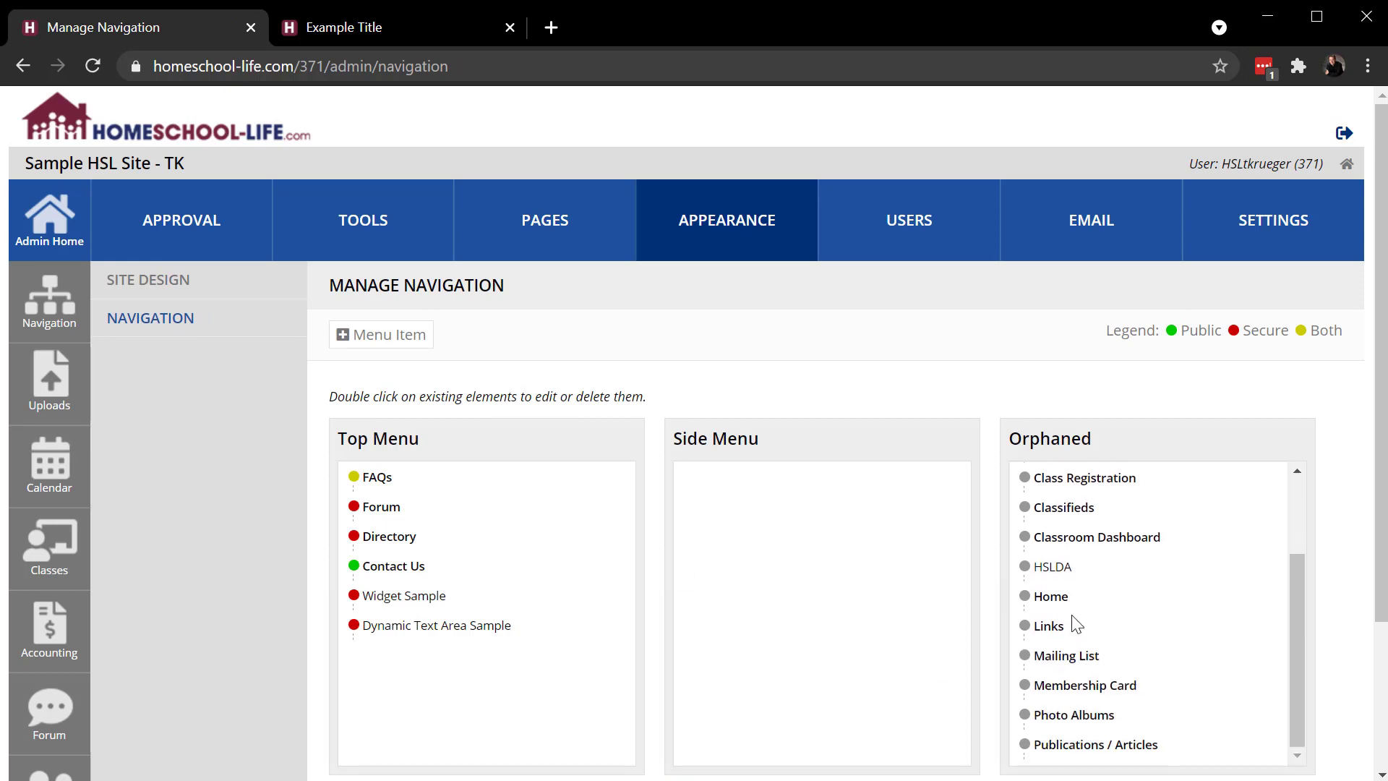
drag(1053, 573, 341, 643)
scroll(660, 517, down, 5)
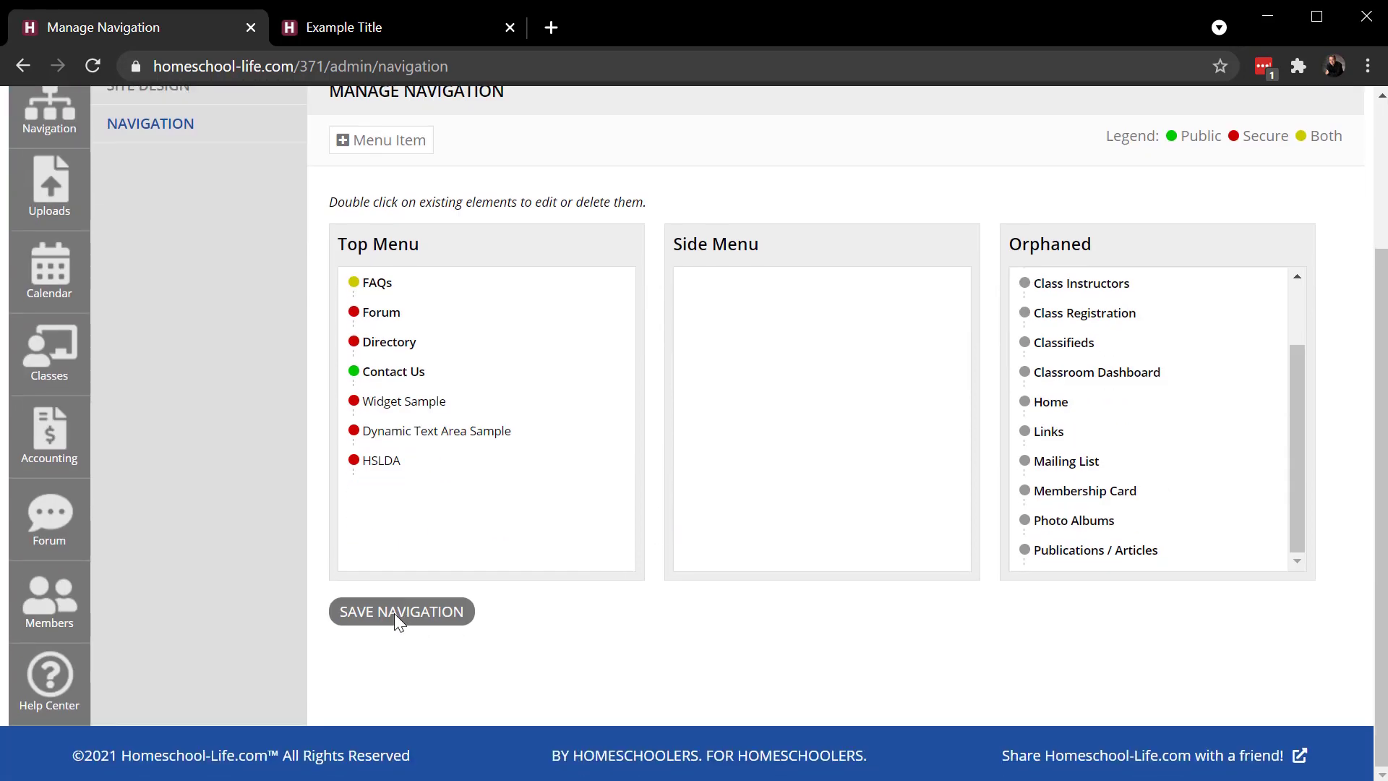
click(394, 613)
Confirm HSLDA shows in the refreshed public site's top menu, then return to the custom pages list
click(412, 42)
click(90, 68)
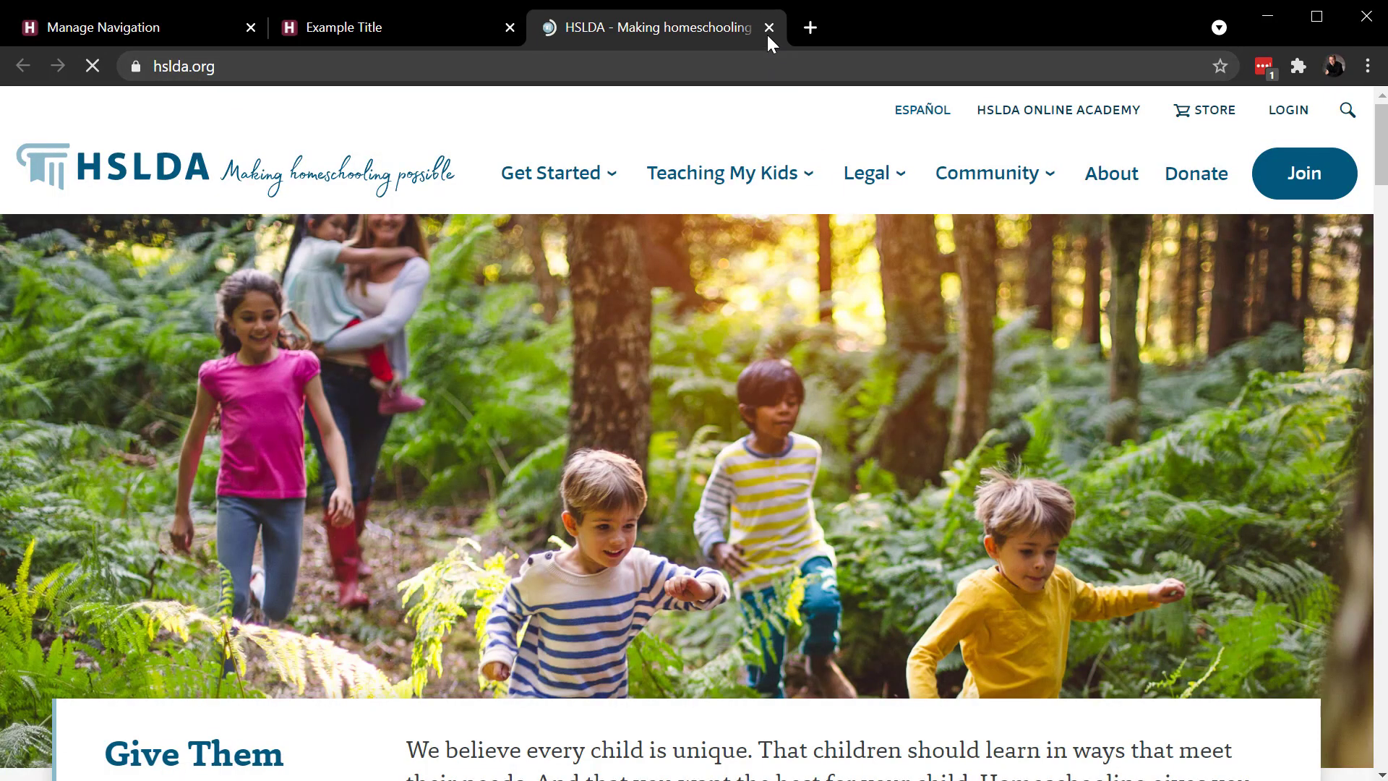
click(769, 27)
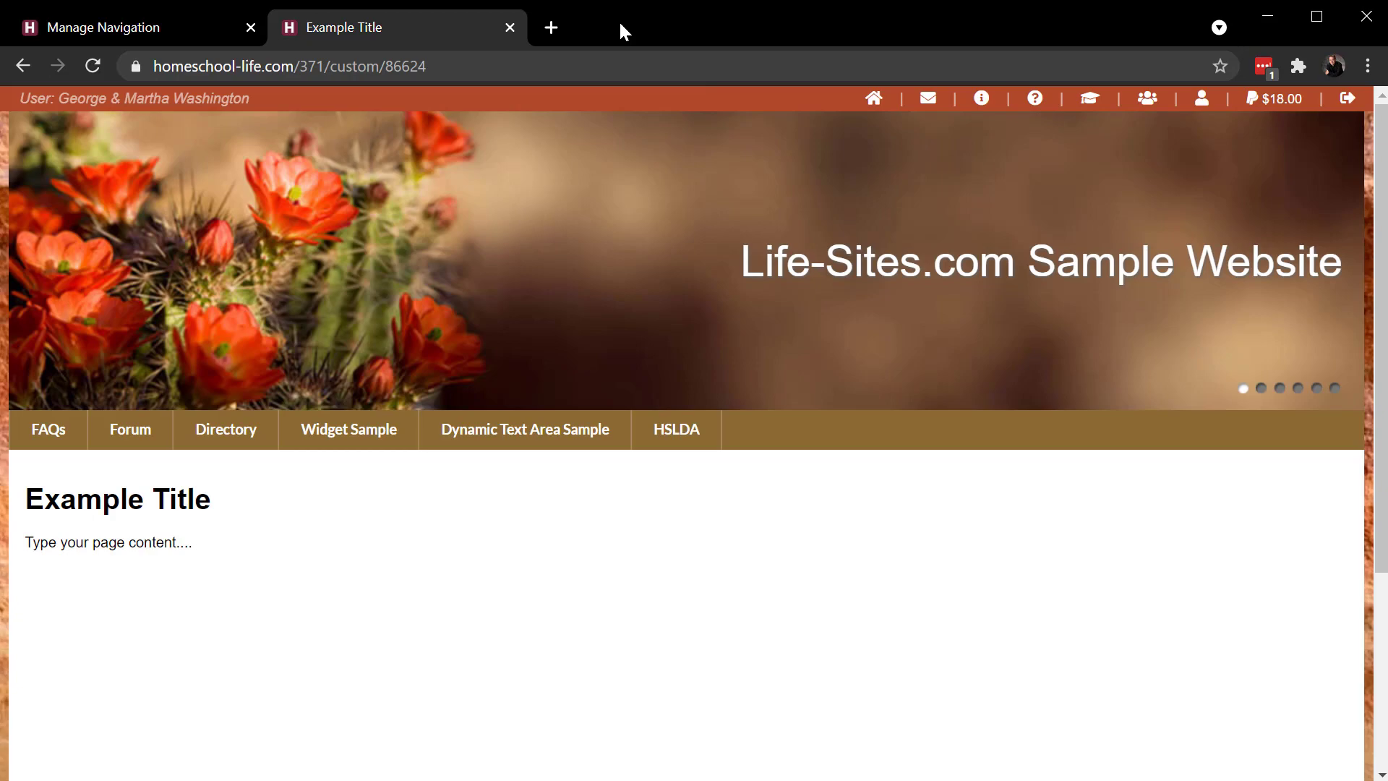
click(139, 30)
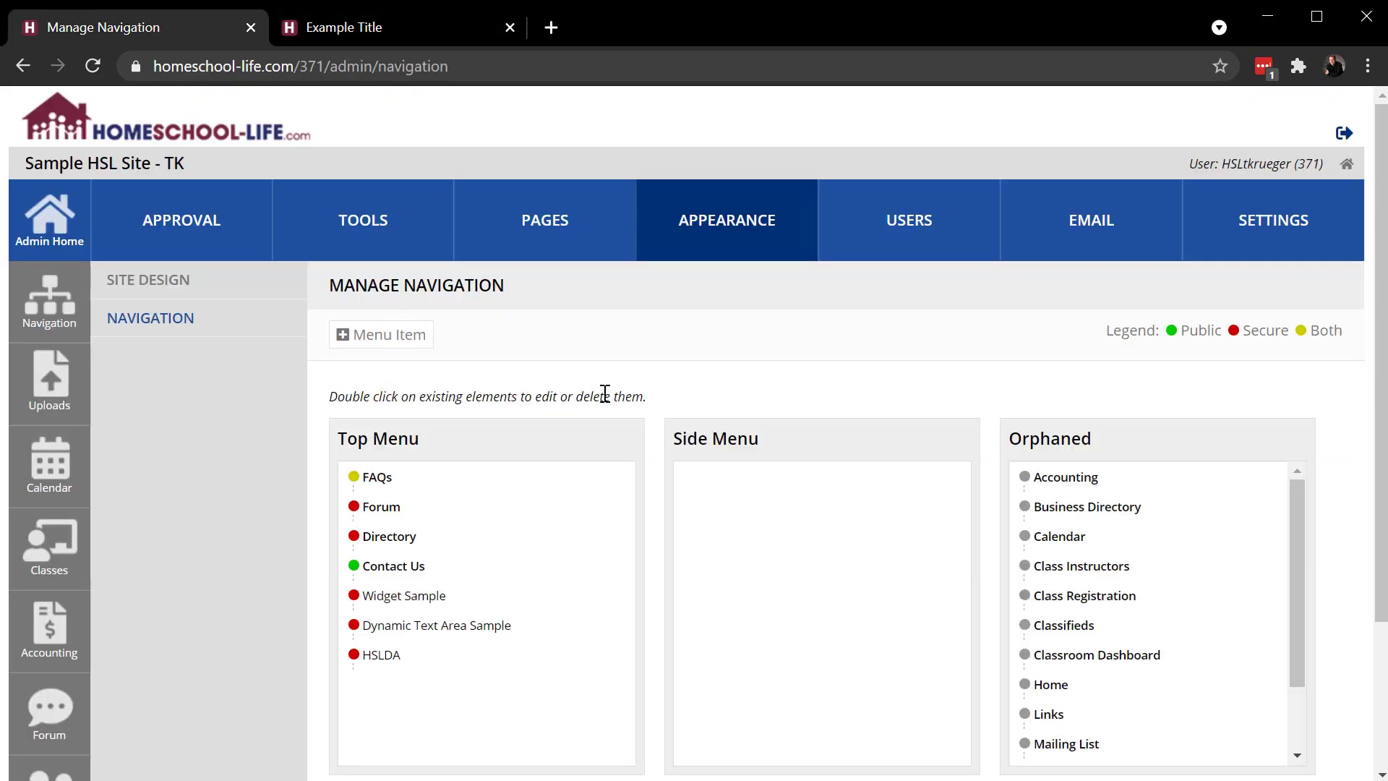
click(537, 221)
click(389, 336)
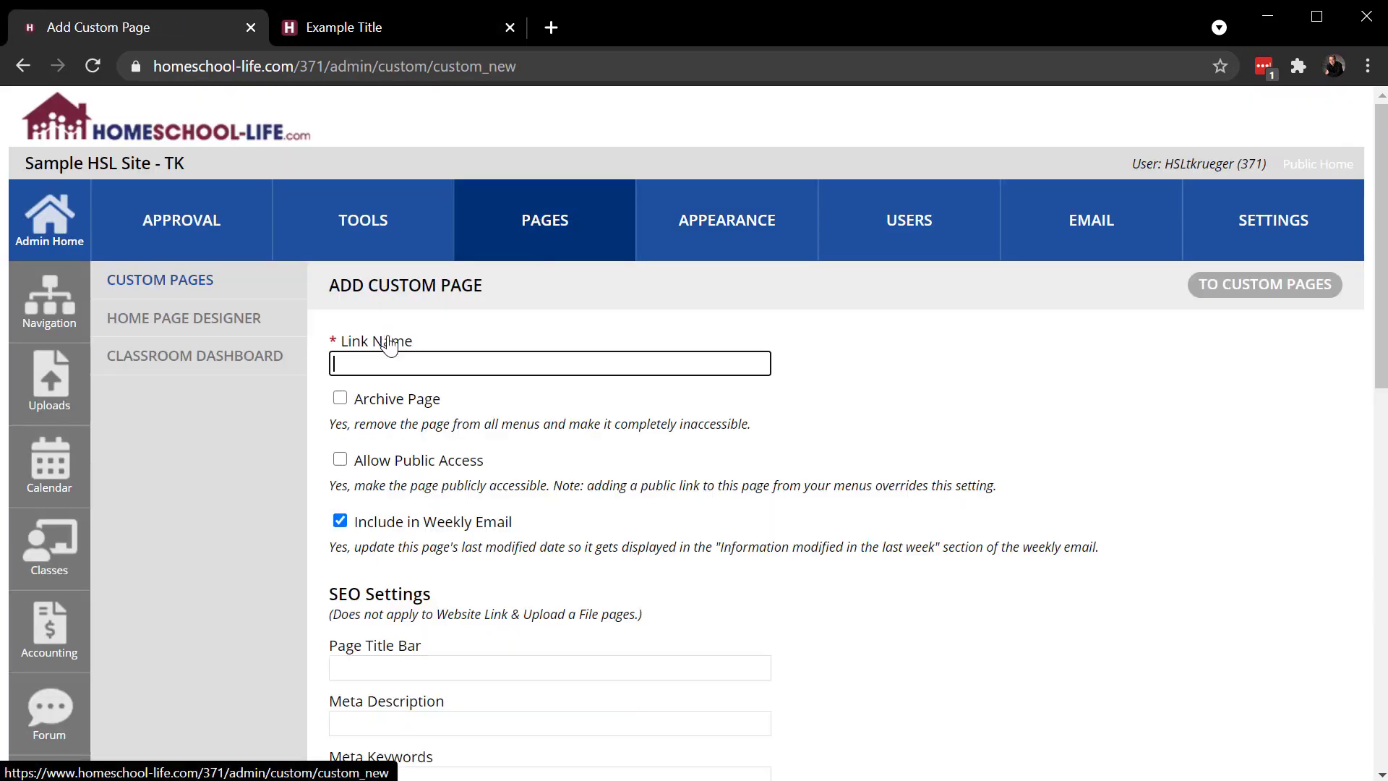
scroll(1090, 505, down, 10)
scroll(1007, 505, up, 10)
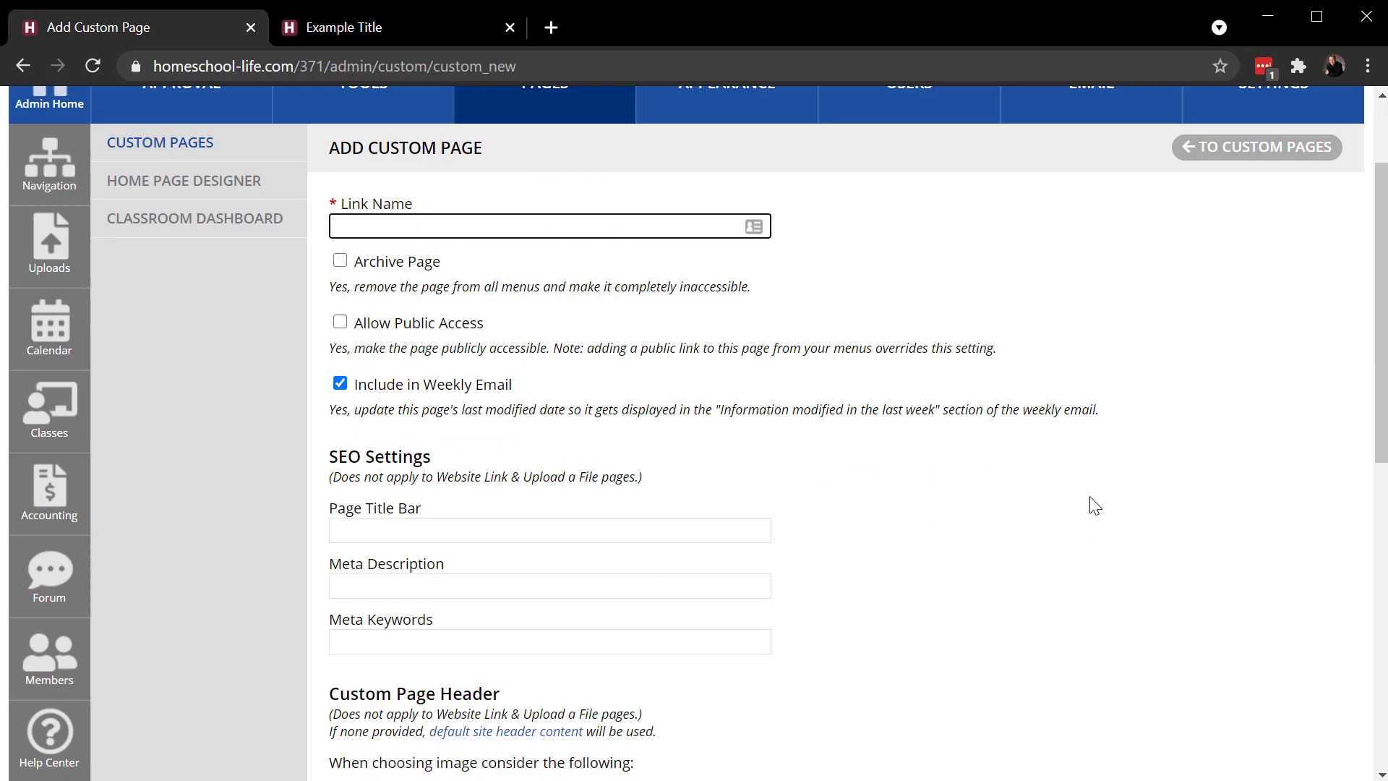
scroll(1028, 403, down, 10)
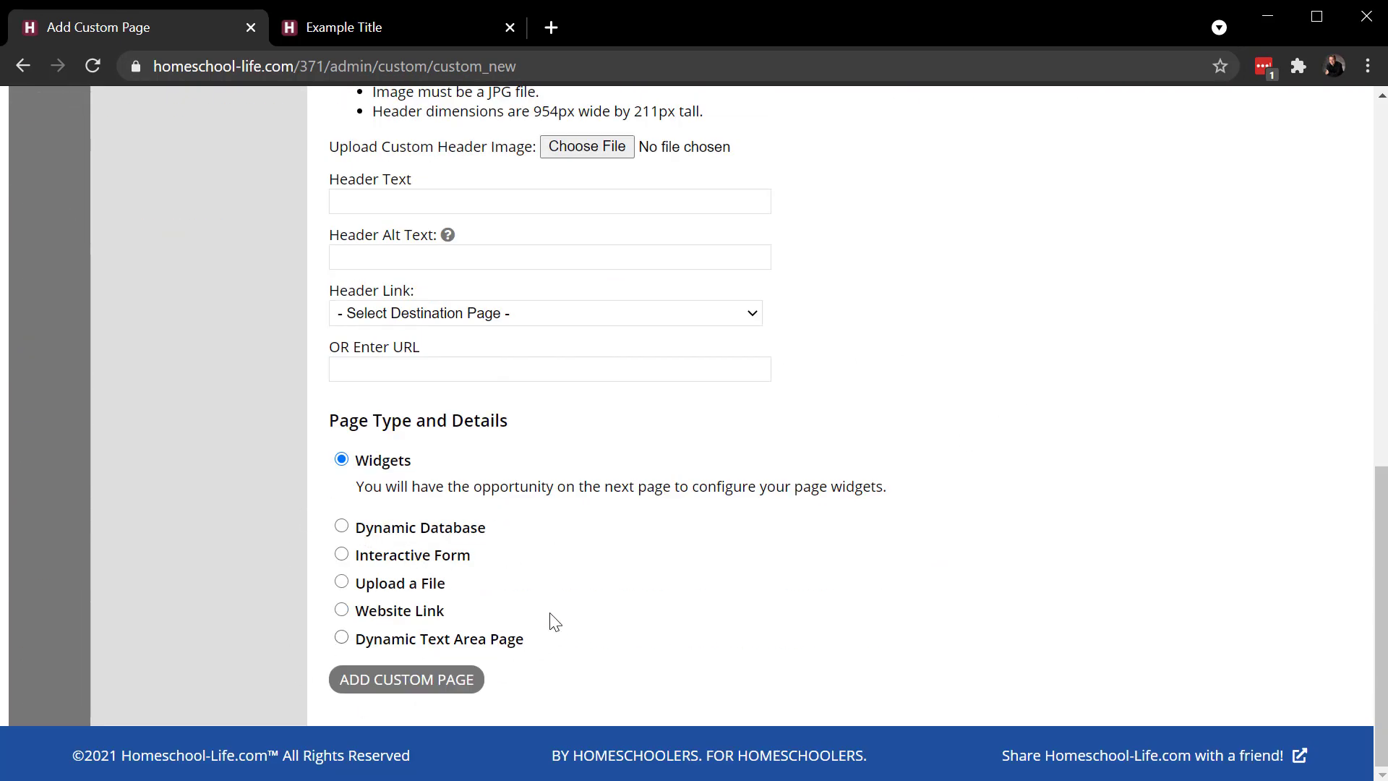
scroll(1192, 555, up, 10)
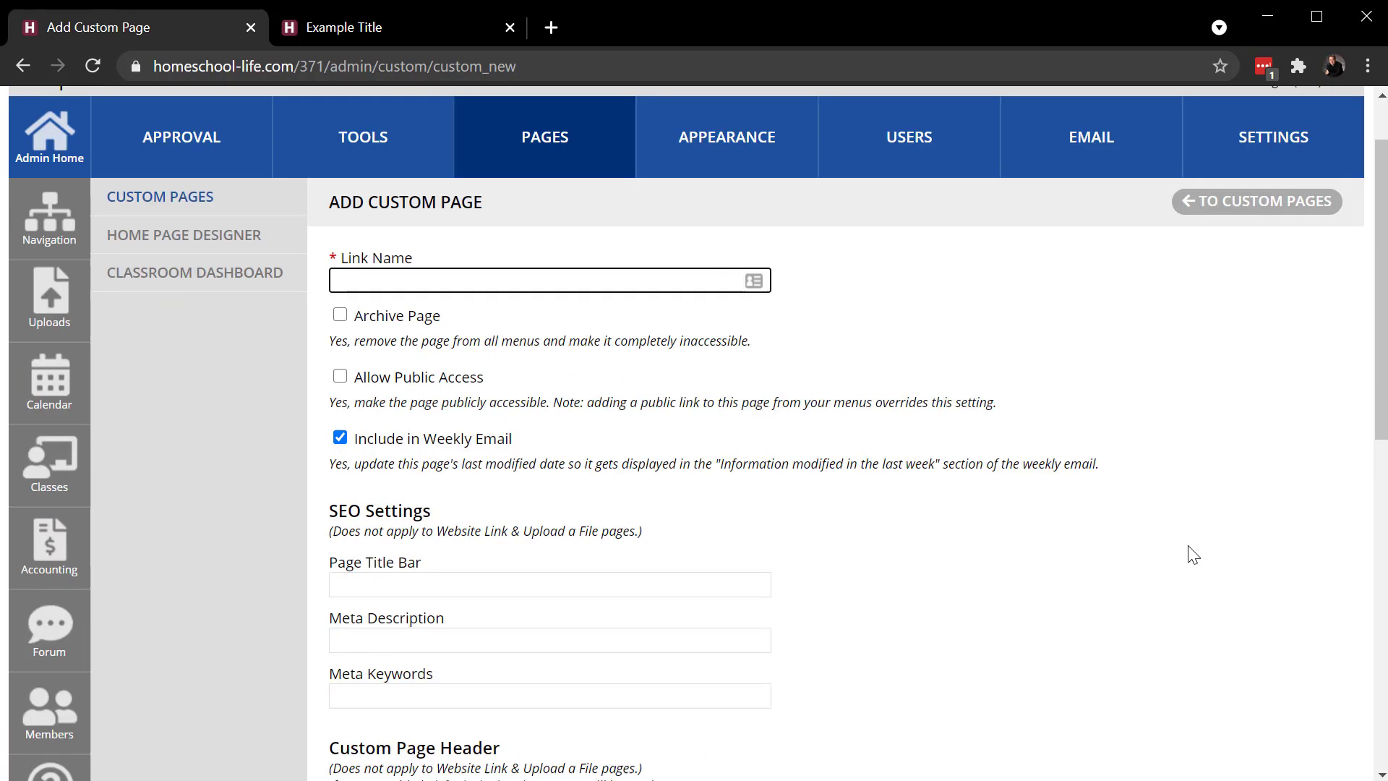
click(561, 151)
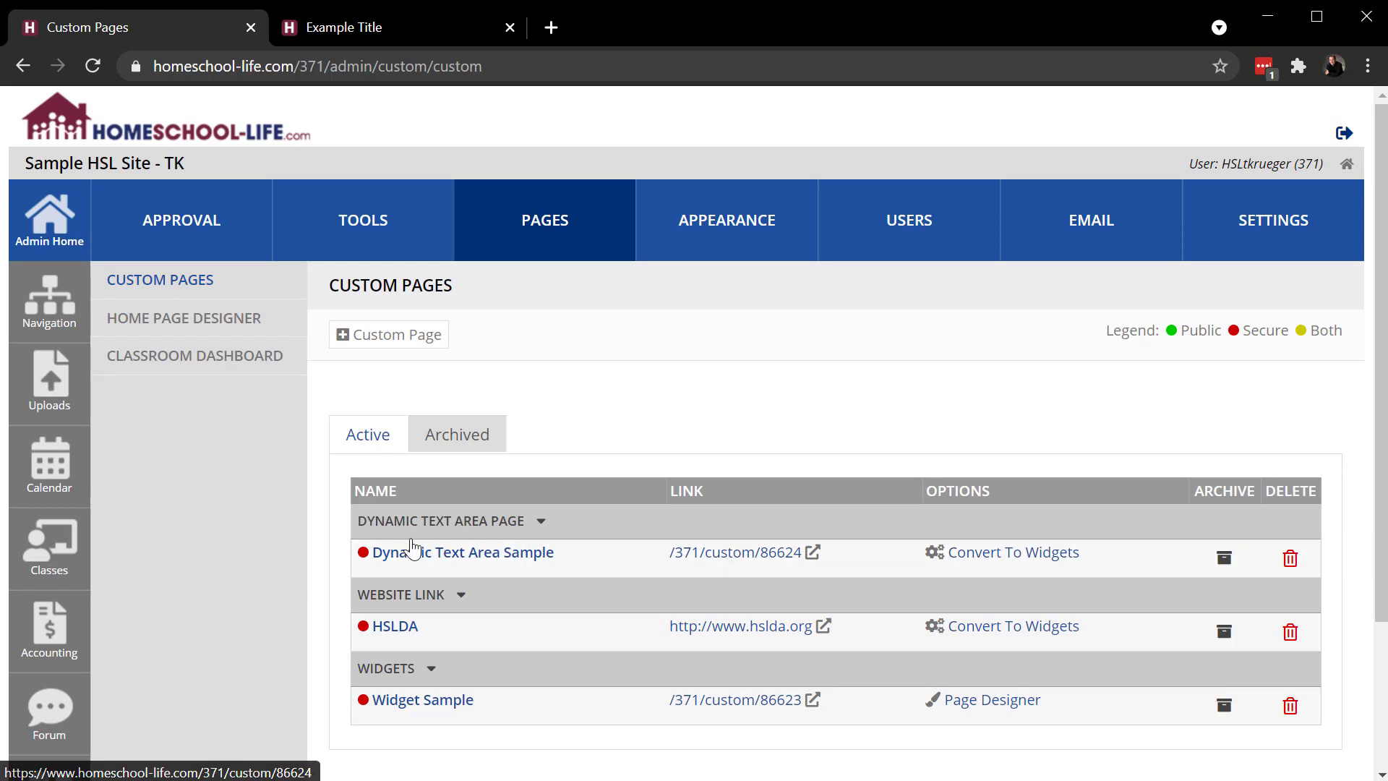
Open the HSLDA page's settings and mark it as archived
click(401, 631)
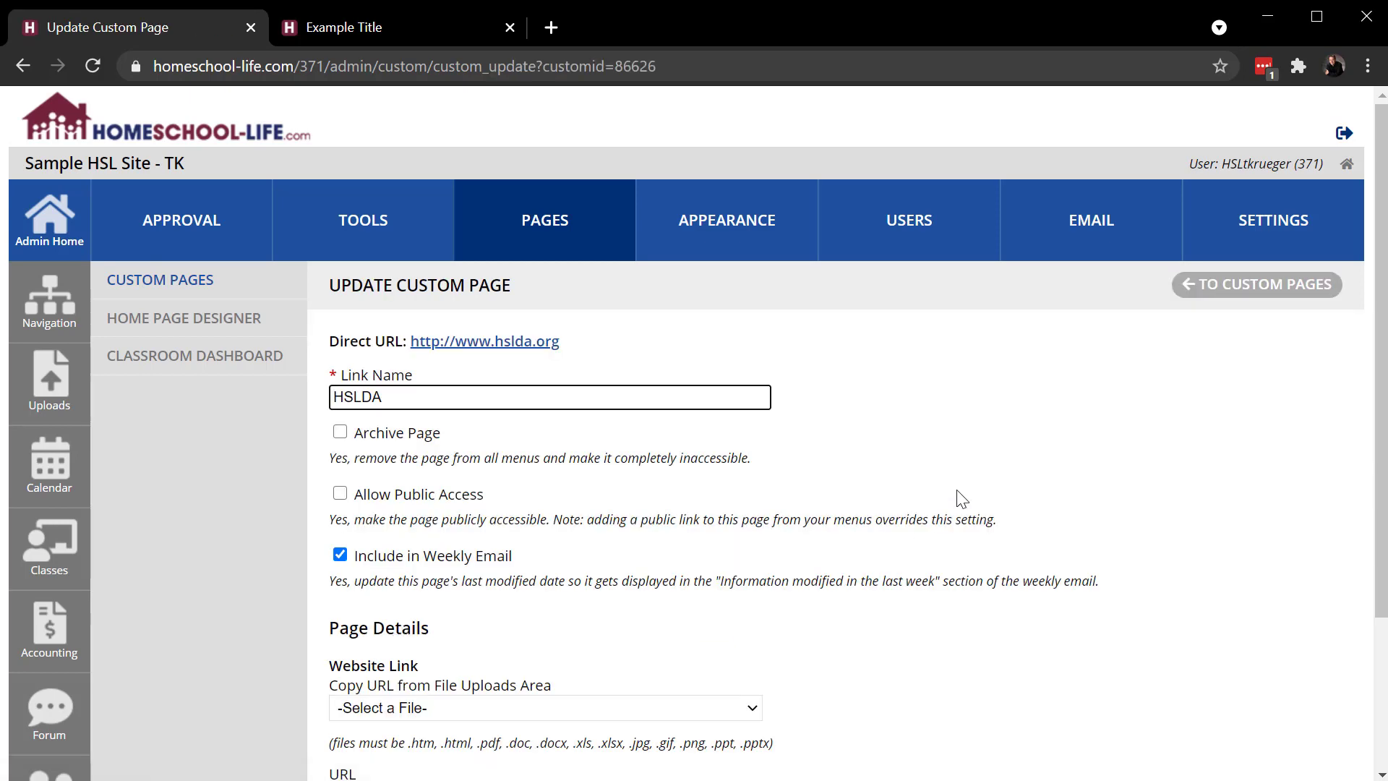
click(340, 433)
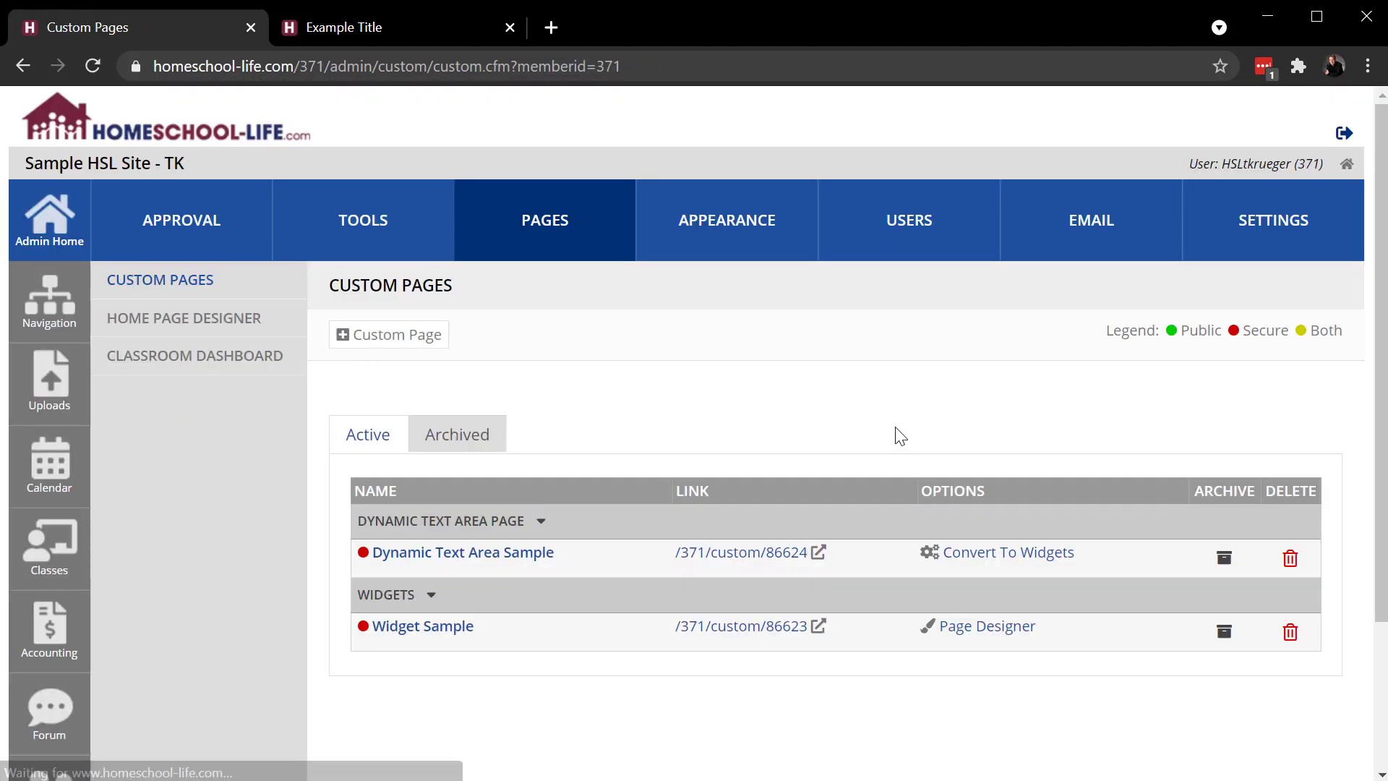
Reactivate HSLDA from the Archived tab and reload the Active list to show it again
click(471, 450)
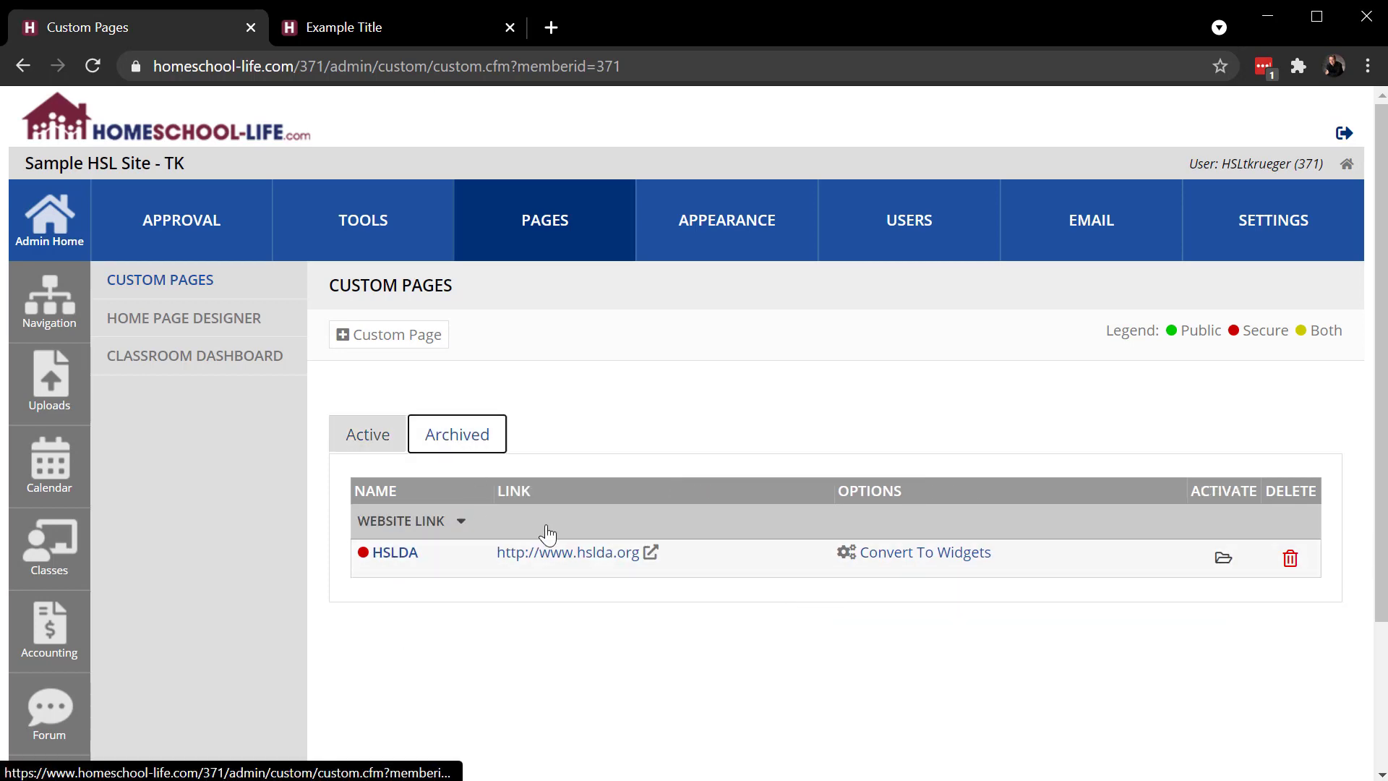
click(1223, 564)
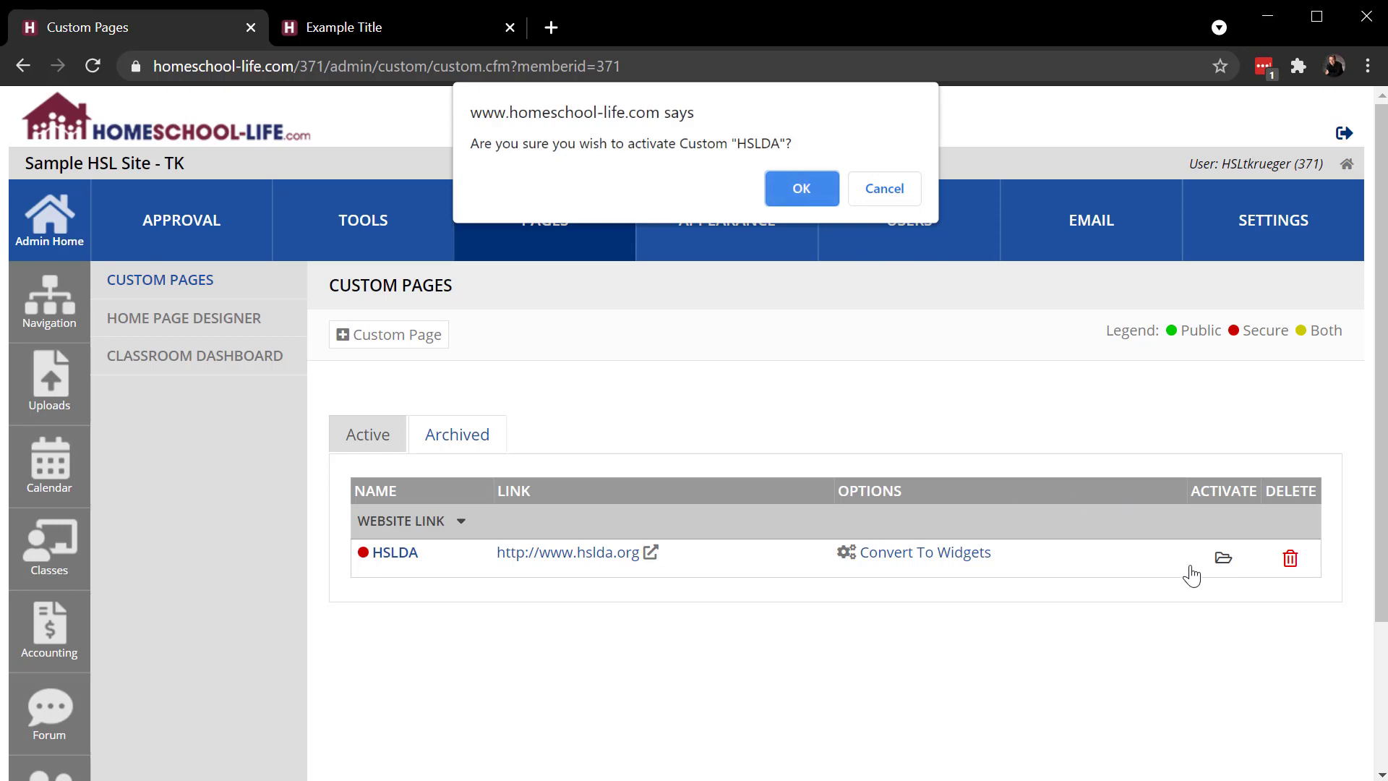
click(796, 180)
click(387, 435)
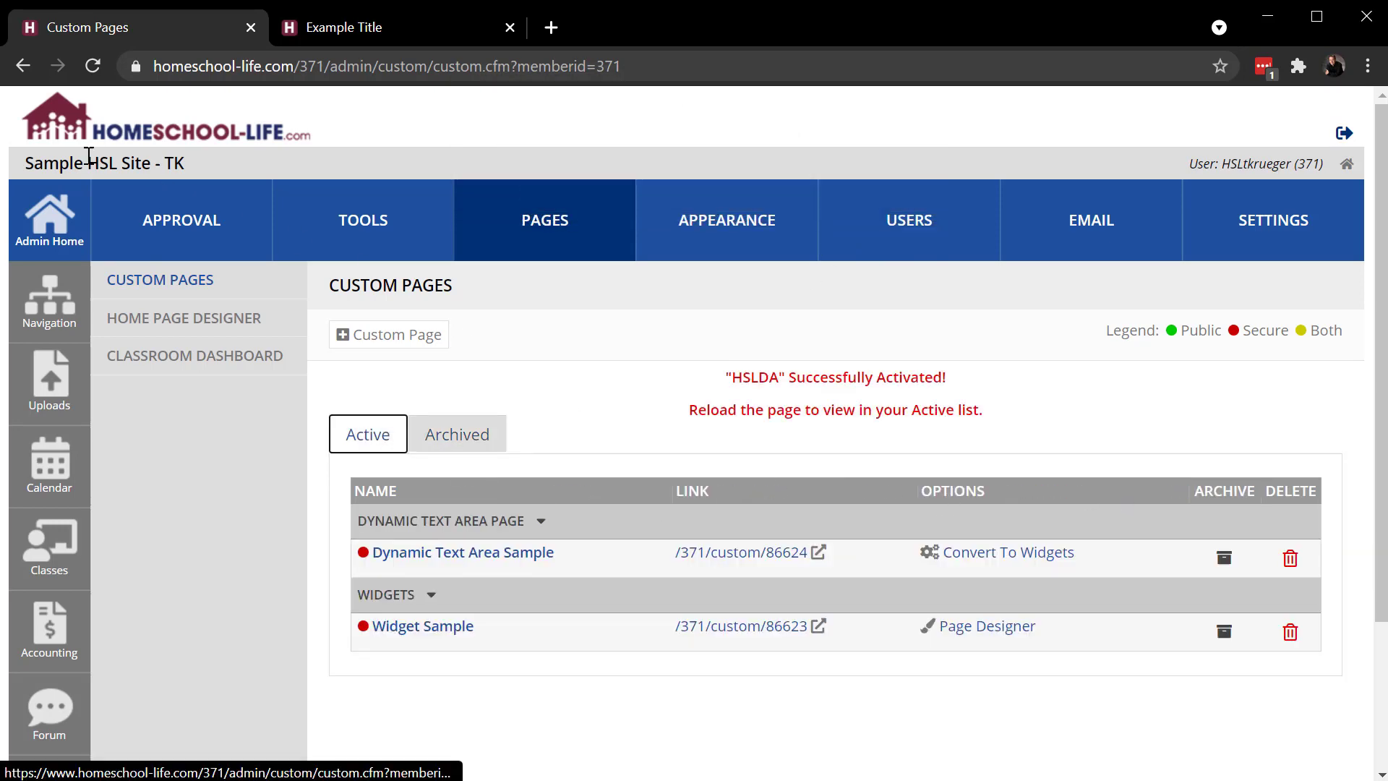
click(95, 67)
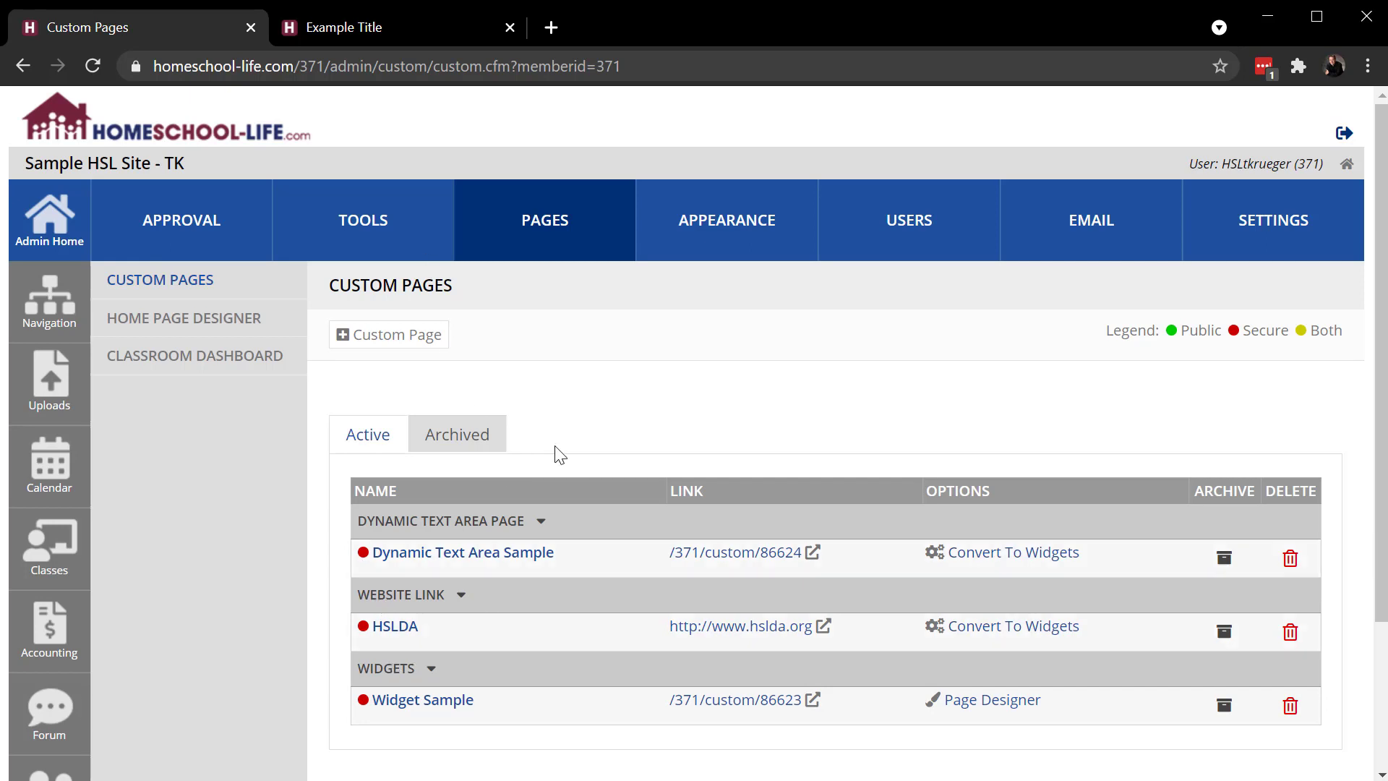
Enable Allow Public Access on the HSLDA page and save the update
click(396, 626)
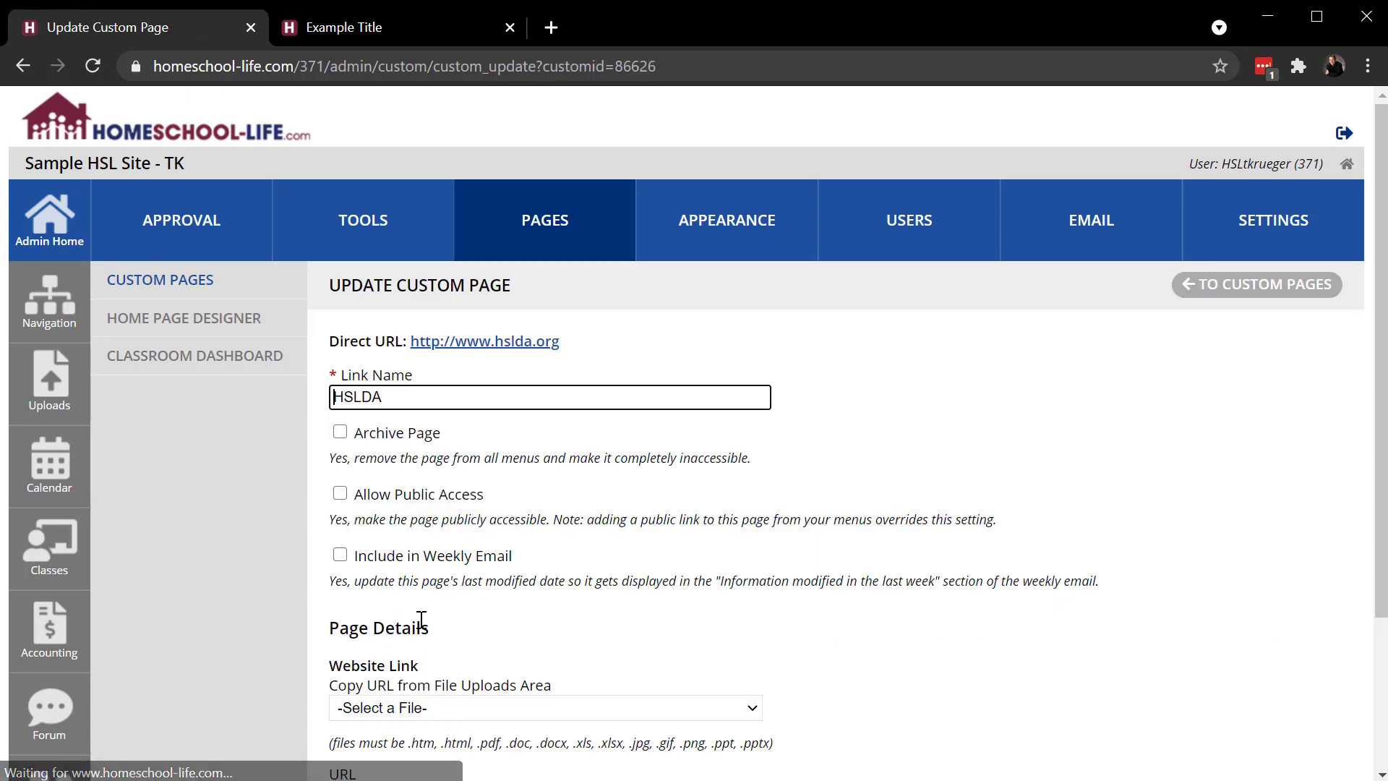
click(340, 493)
scroll(804, 518, down, 3)
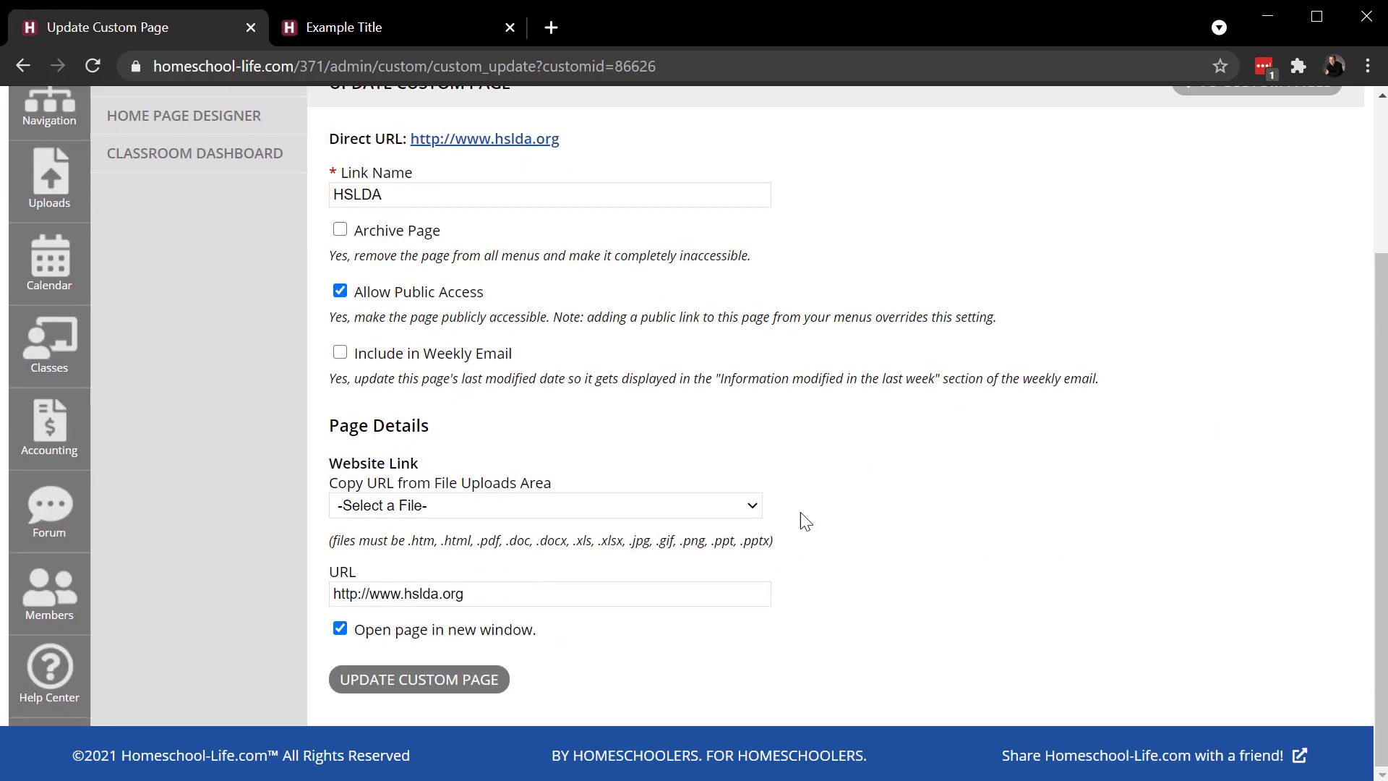
click(448, 683)
click(900, 191)
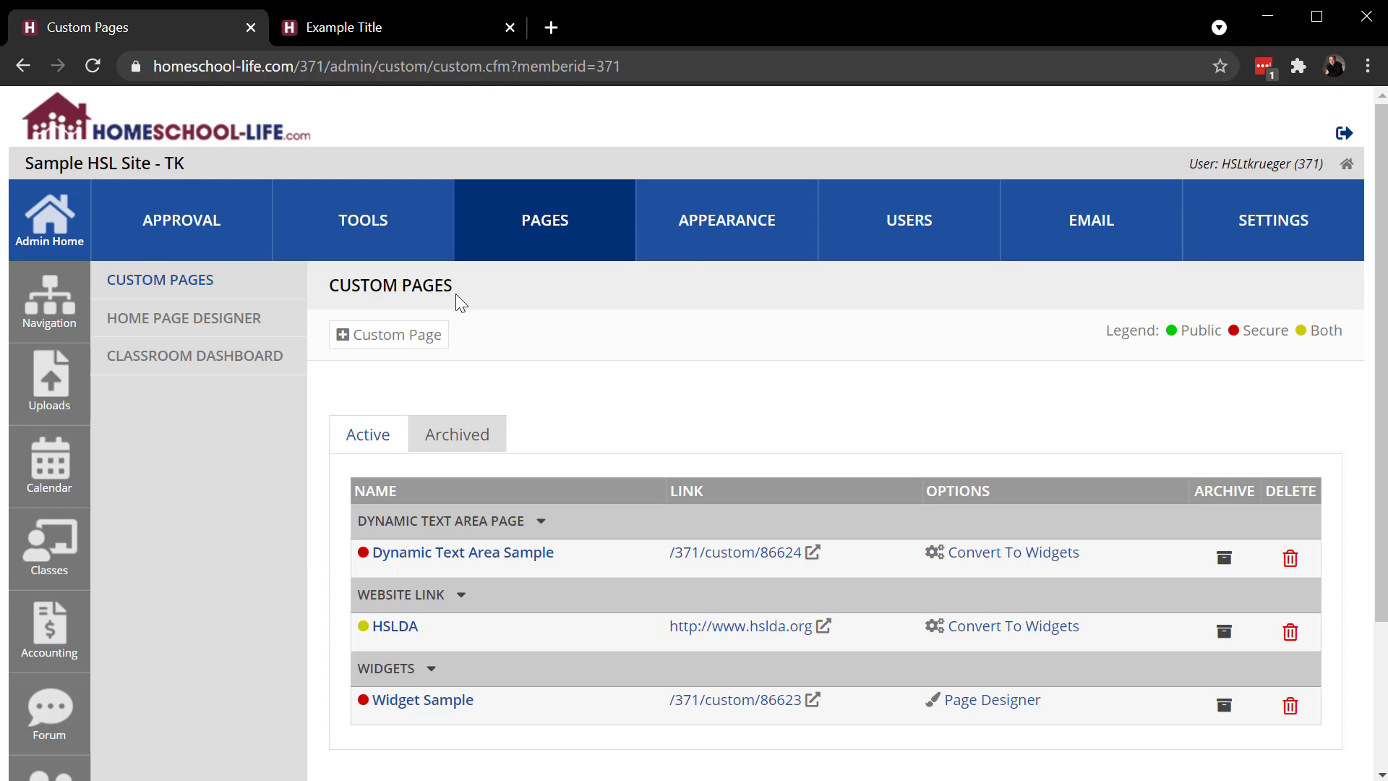
Look over a blank new custom page form, then go back to the Admin Home page
click(397, 345)
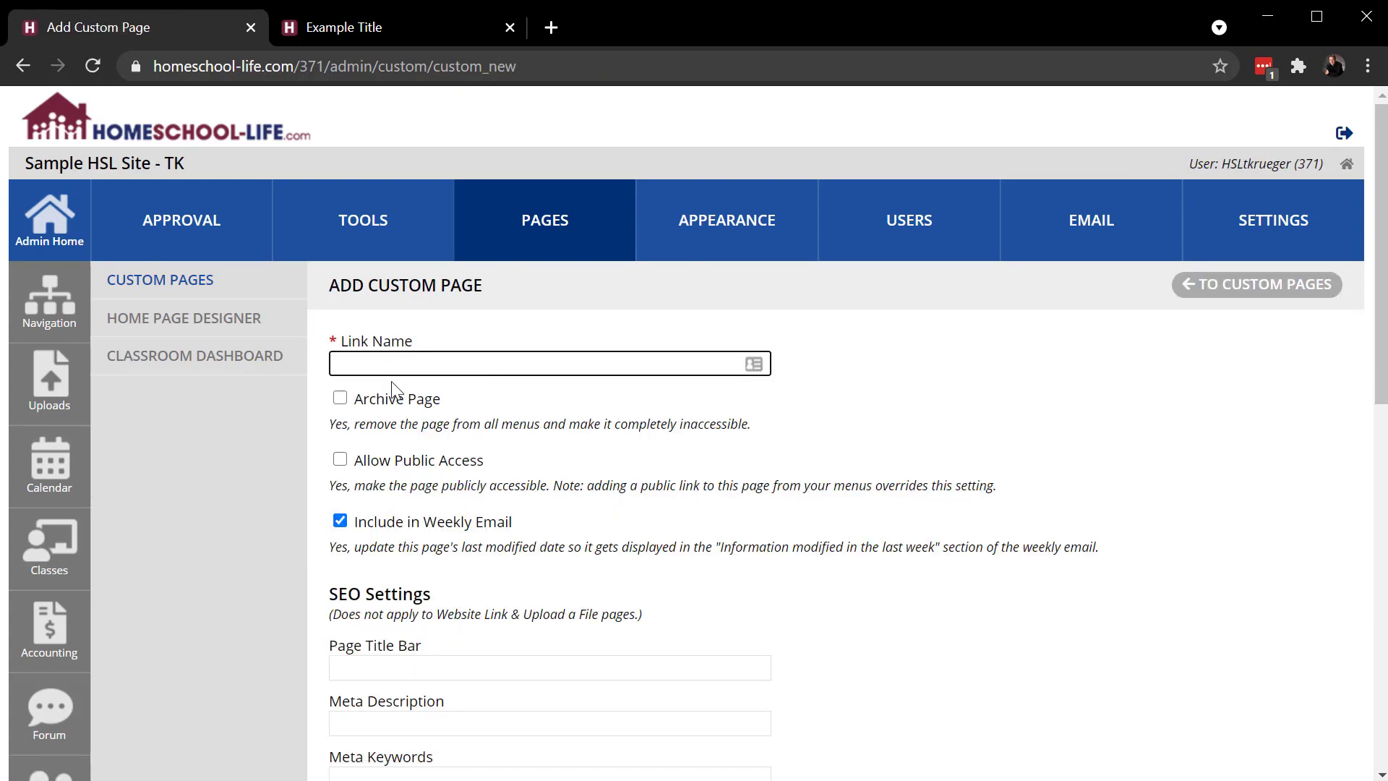
scroll(1010, 374, down, 3)
scroll(1009, 374, down, 9)
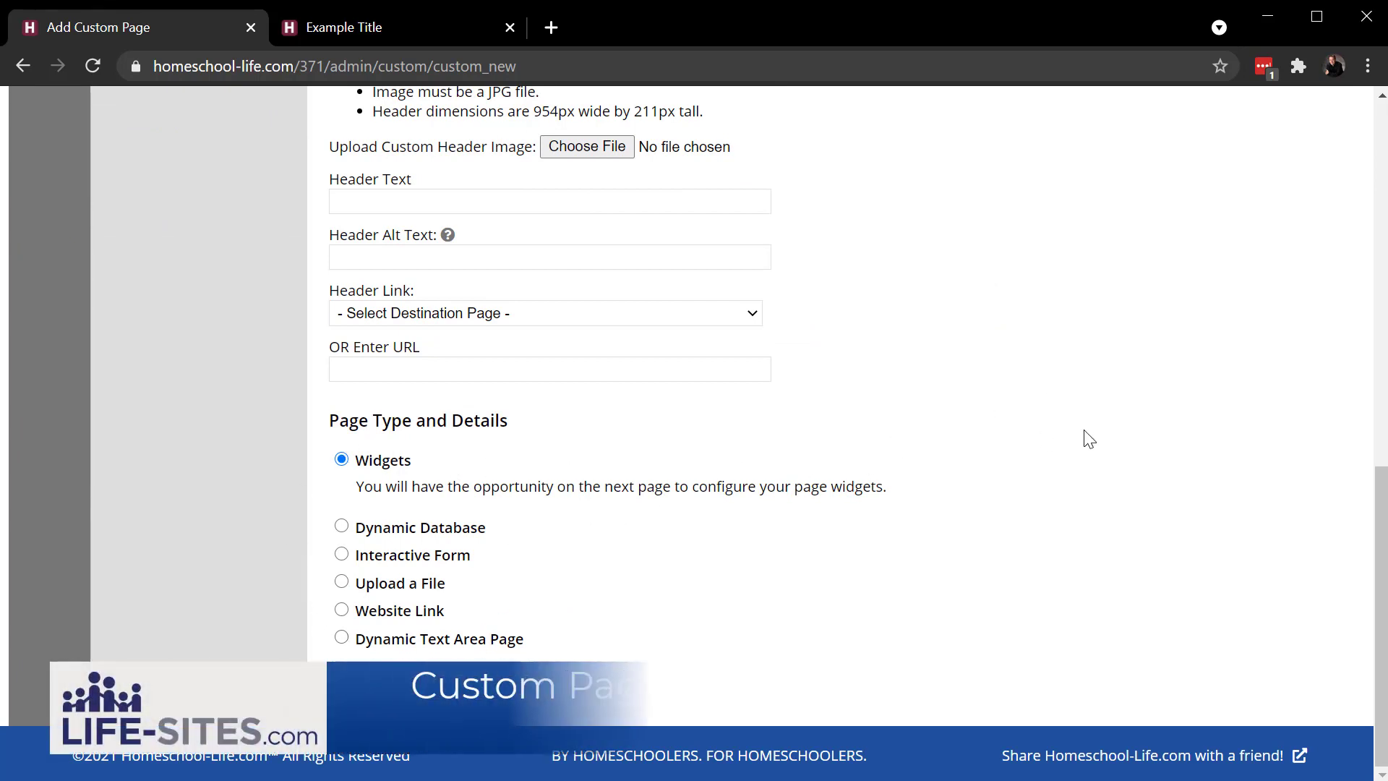
scroll(1088, 438, up, 9)
scroll(1088, 439, up, 3)
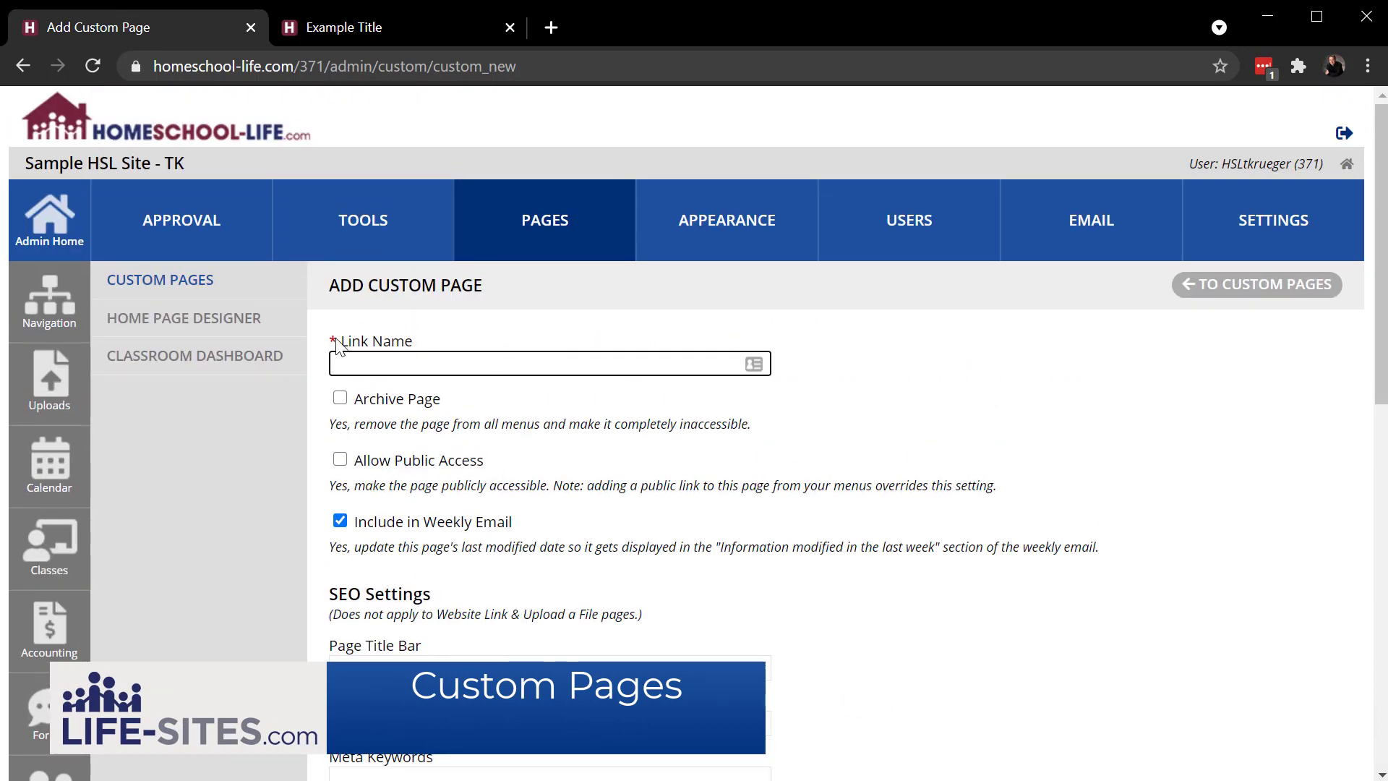
click(57, 211)
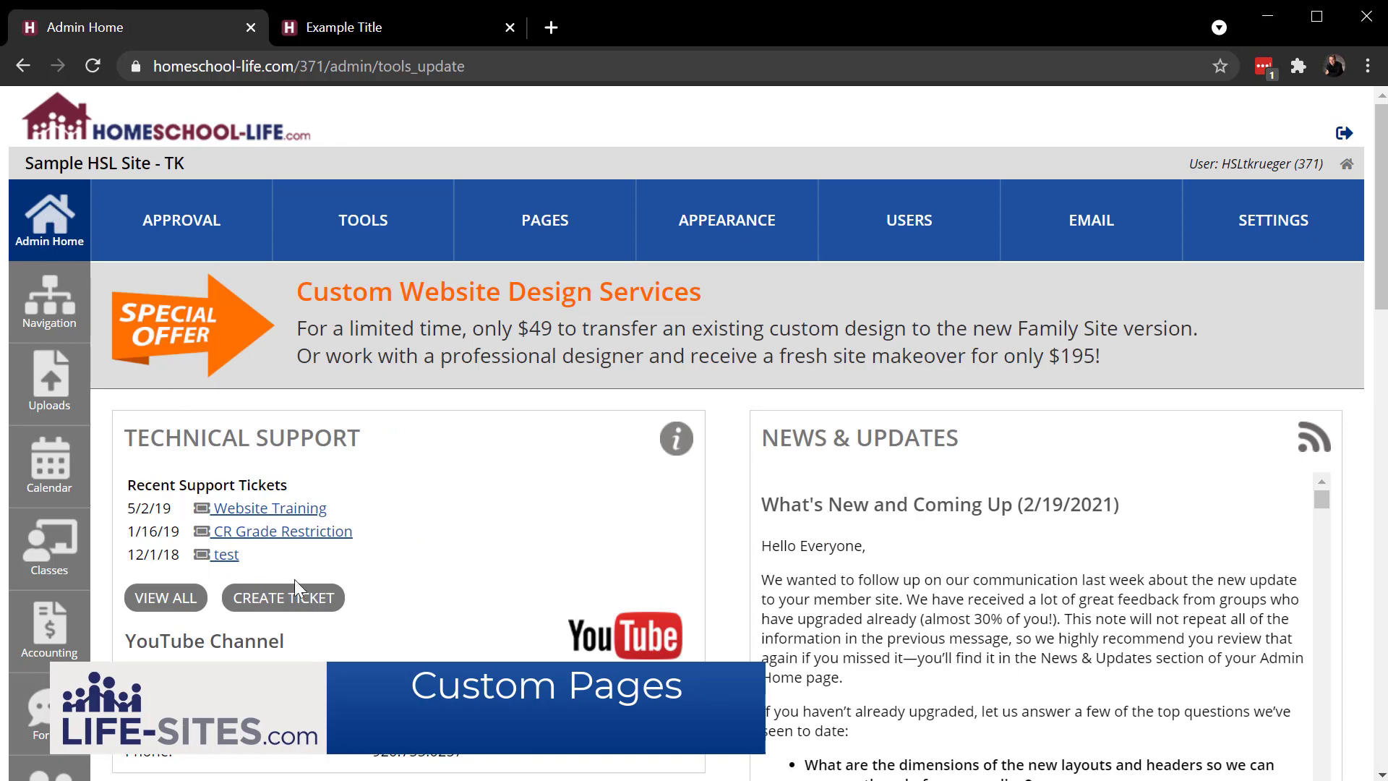